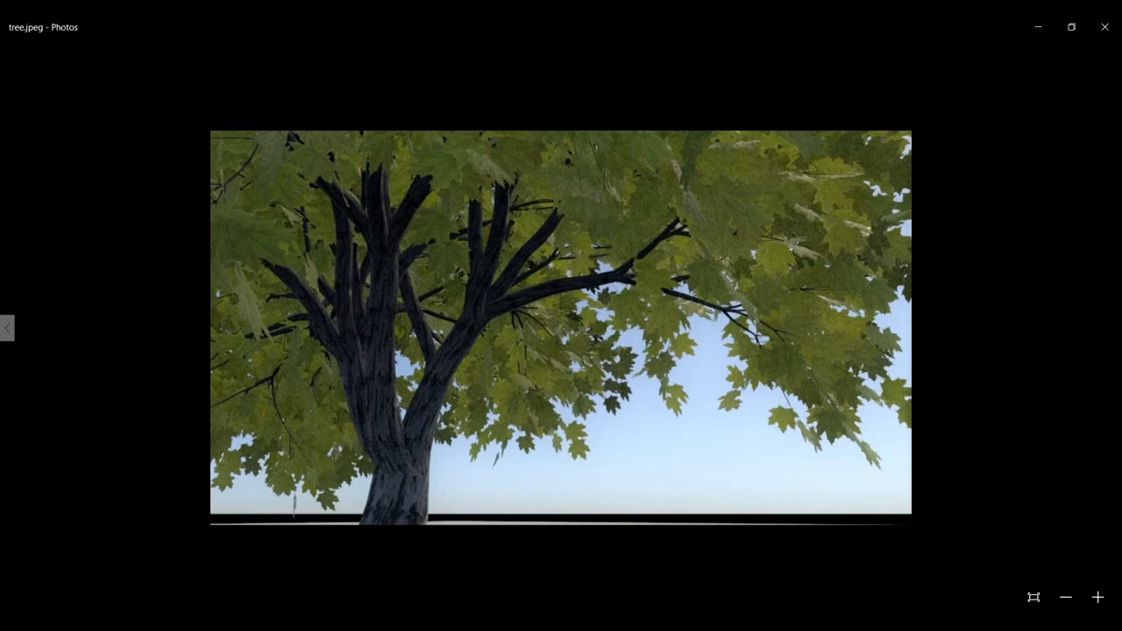
Switch to the Maya scene, put Hypershade away and select the tree's leaf mesh for a closer look.
mouse_move(466, 625)
click(545, 570)
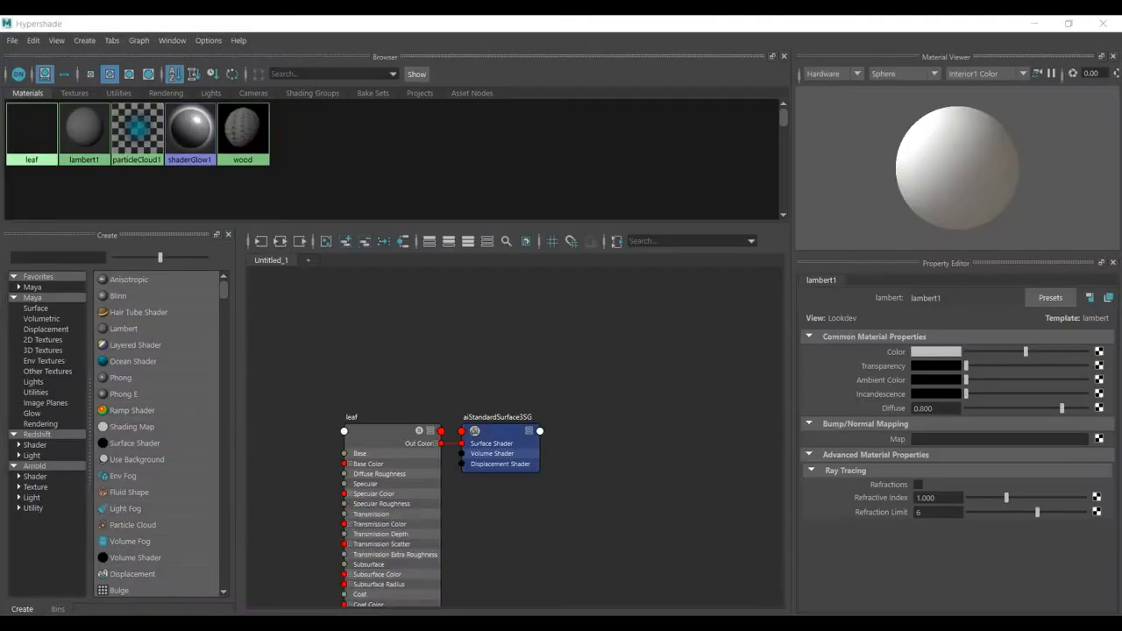
click(1035, 23)
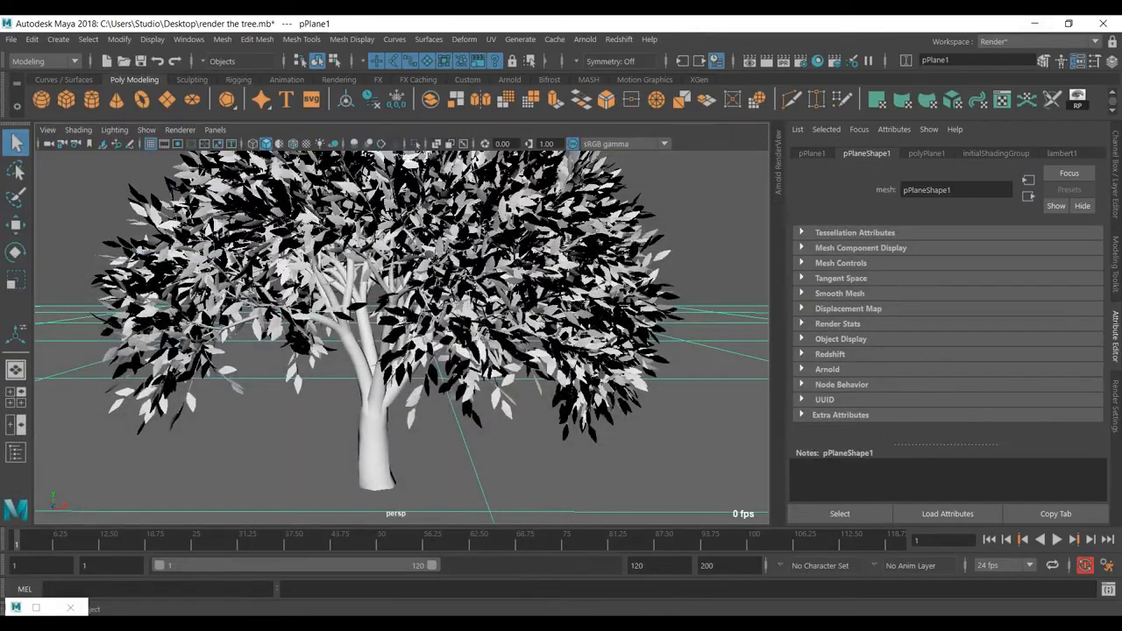
click(491, 289)
scroll(402, 337, up, 6)
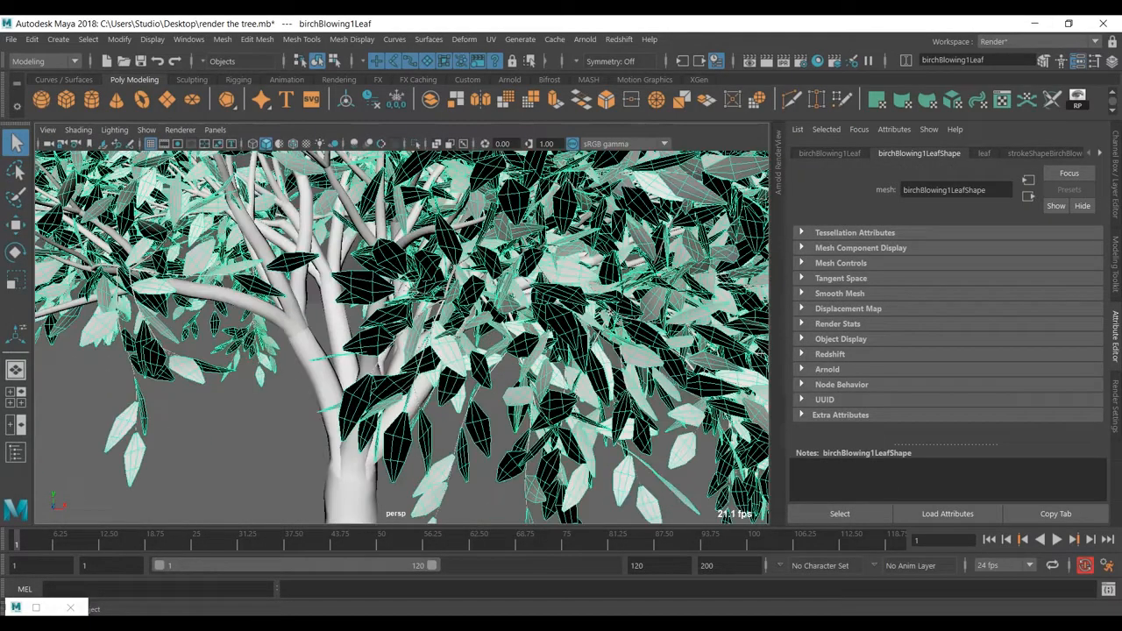
alt+drag(402, 338, 583, 334)
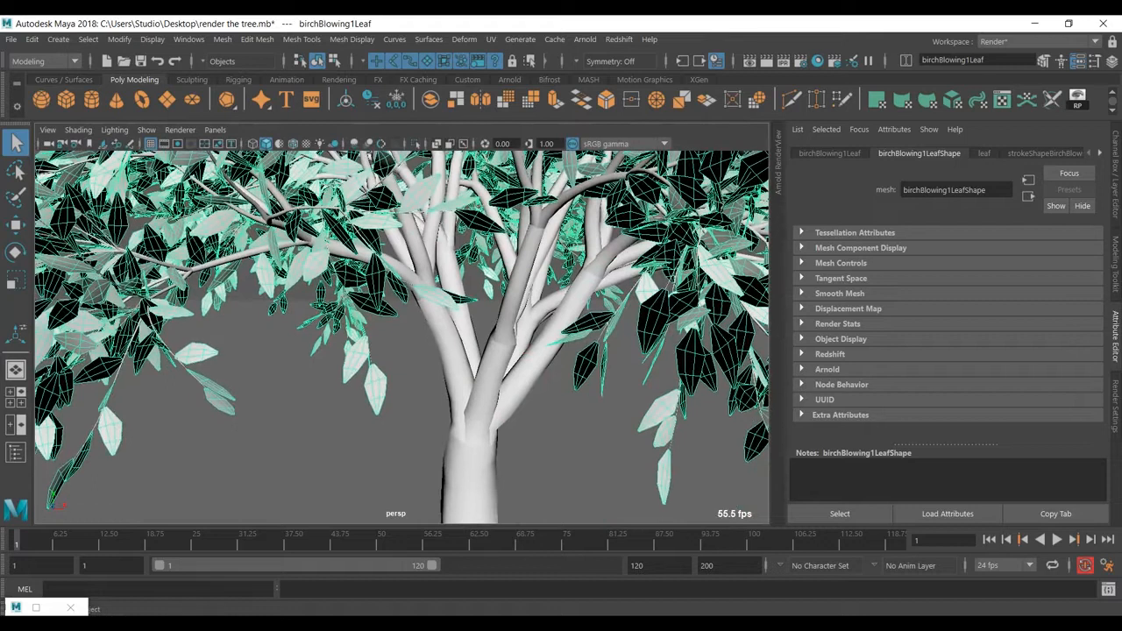
scroll(404, 337, up, 3)
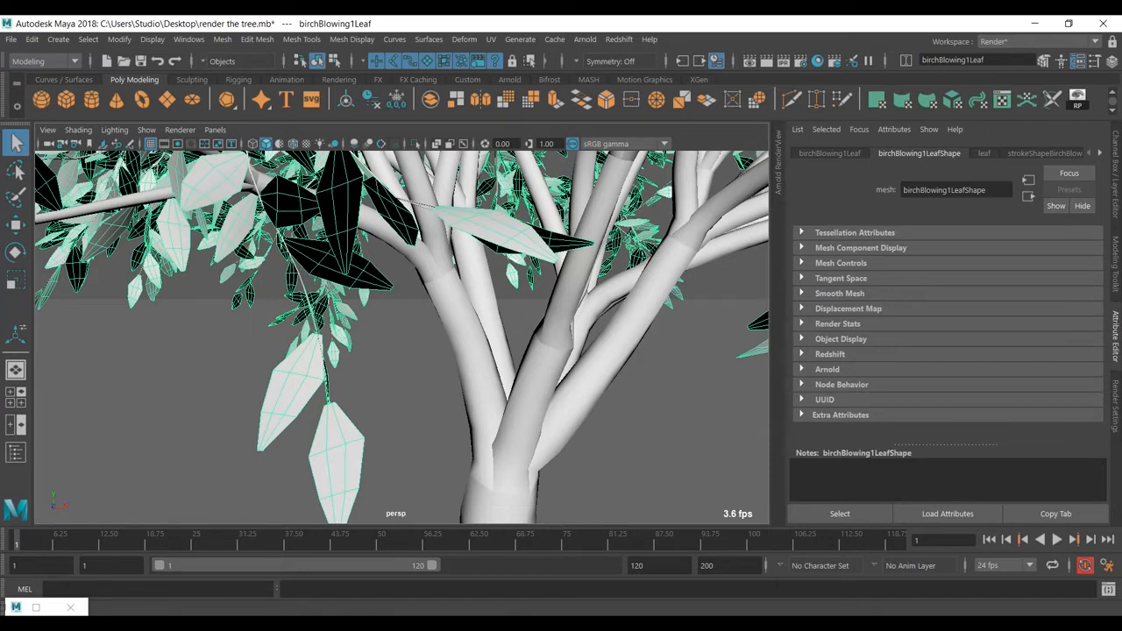
Open the birchBlowing1 brush's leaf growth settings under Tubes and examine the leaf size and Leaf Width Scale attributes.
click(1044, 153)
click(1100, 153)
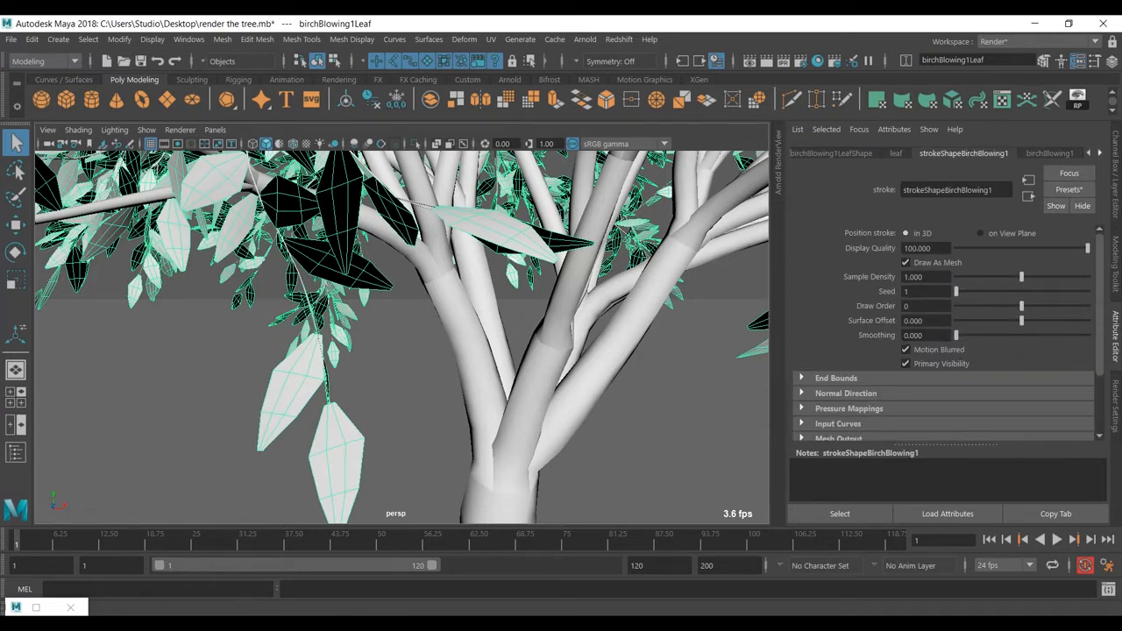
click(1050, 153)
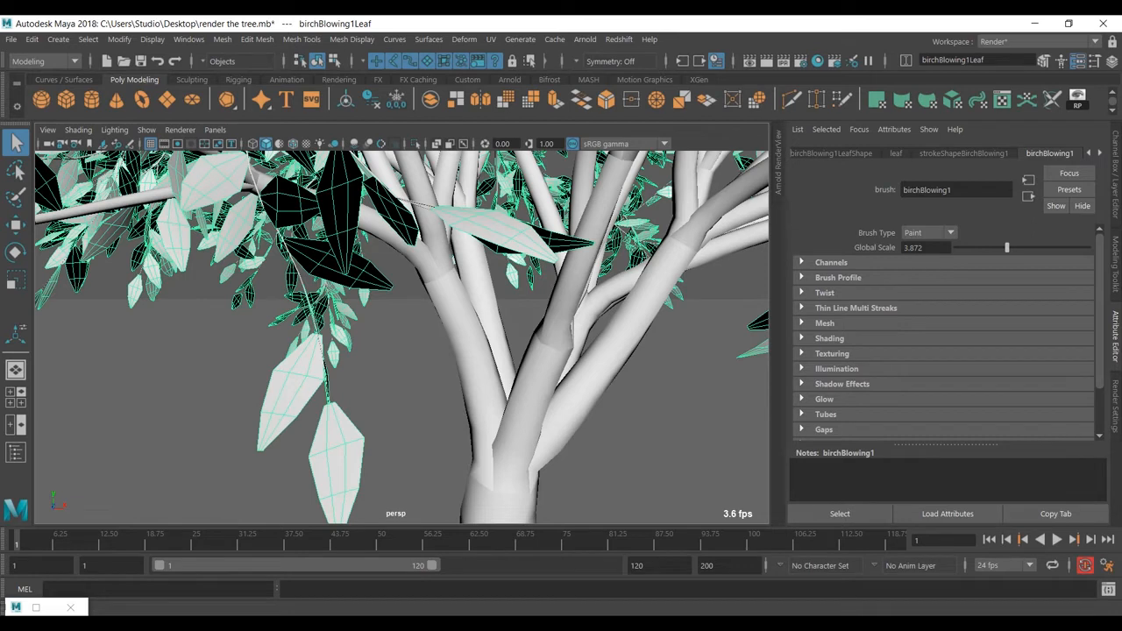
click(826, 415)
scroll(826, 415, down, 5)
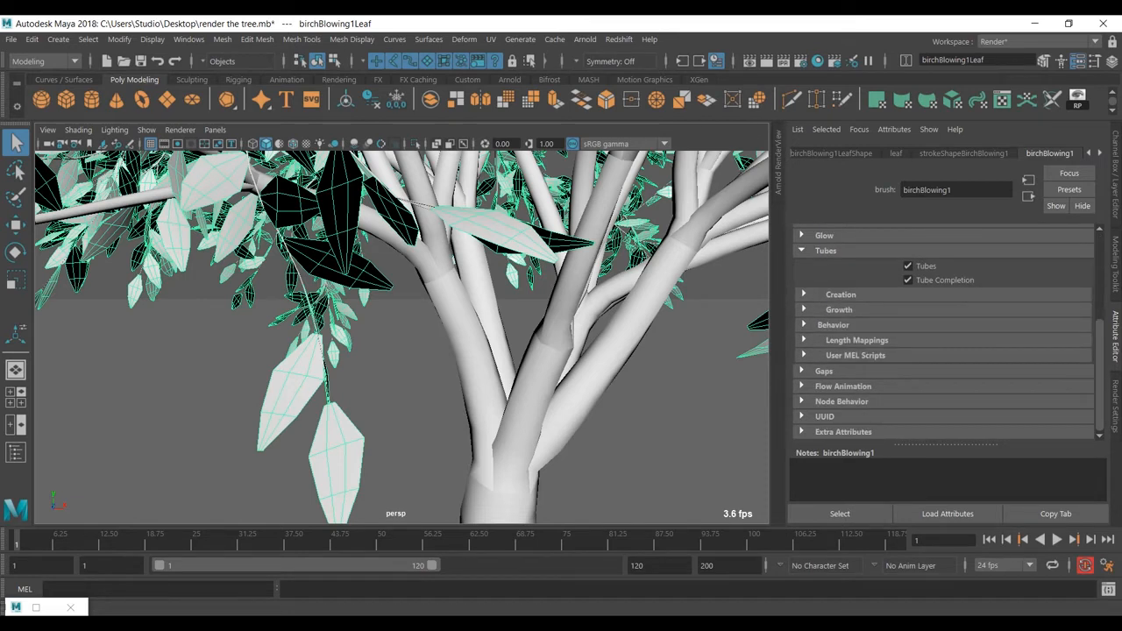
click(839, 310)
scroll(839, 309, down, 2)
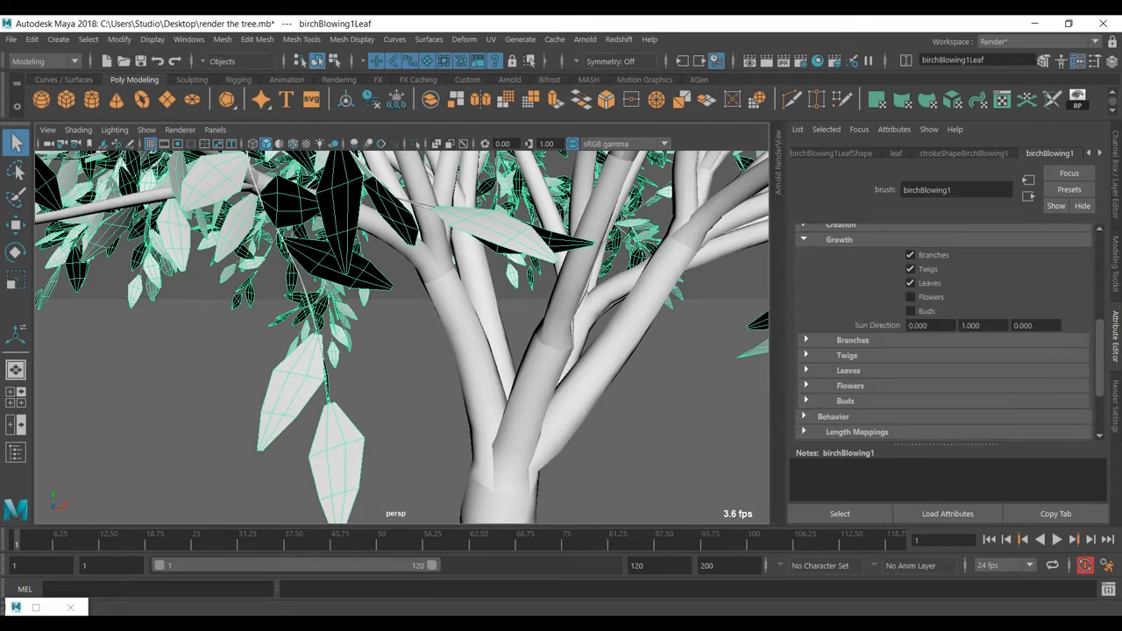
click(848, 370)
scroll(849, 370, down, 5)
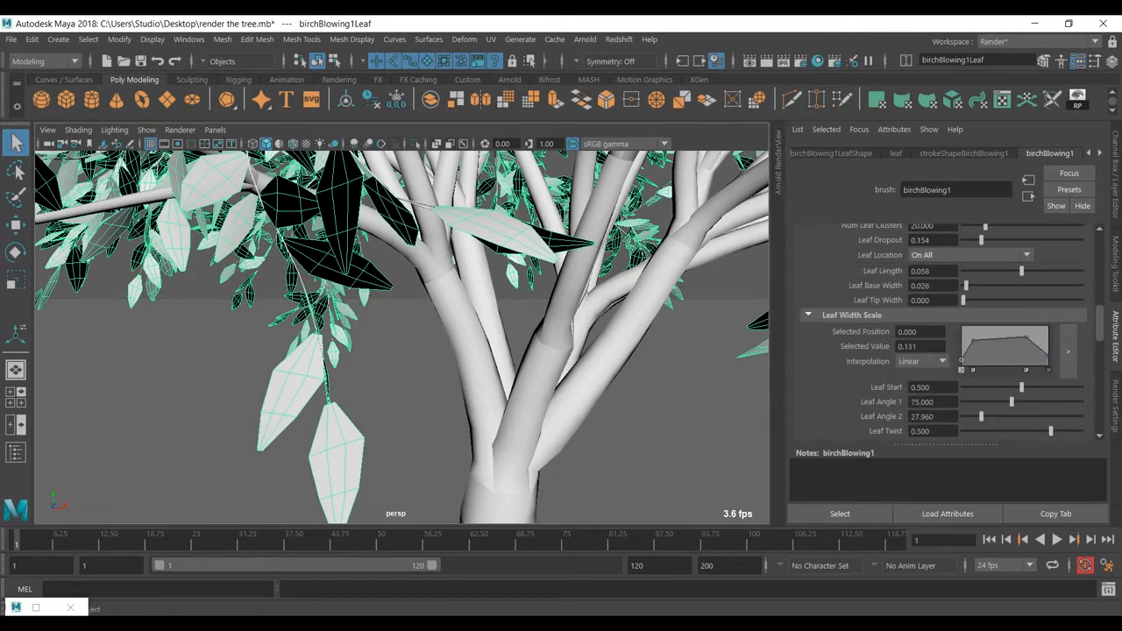
Select the trunk and branch mesh and examine the whole tree.
alt+middle_drag(377, 377, 400, 343)
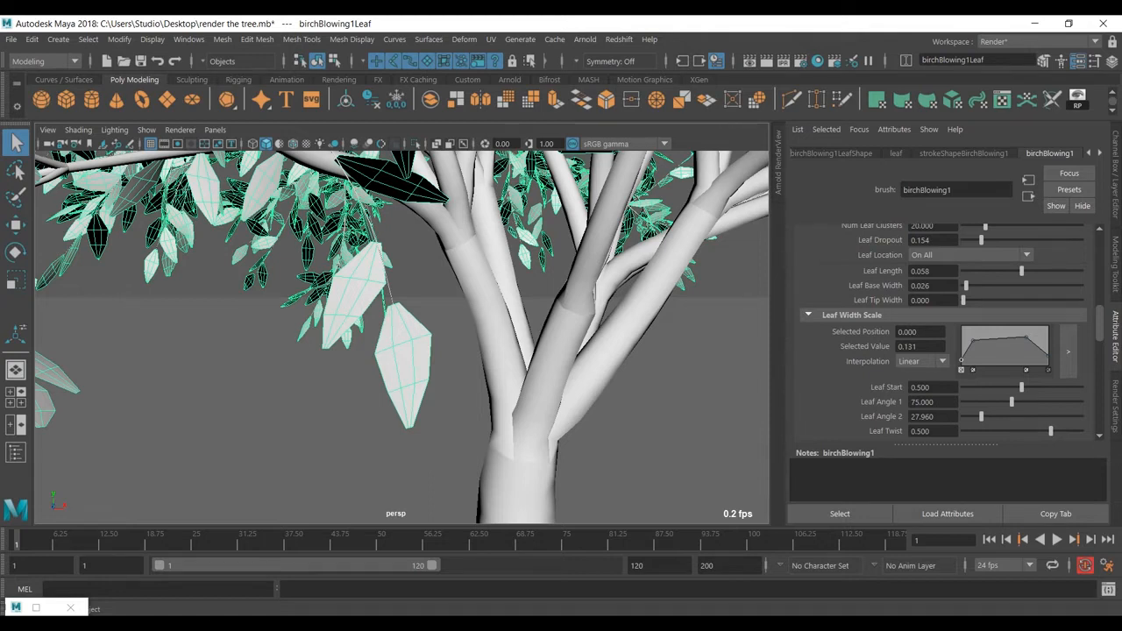
scroll(403, 337, down, 2)
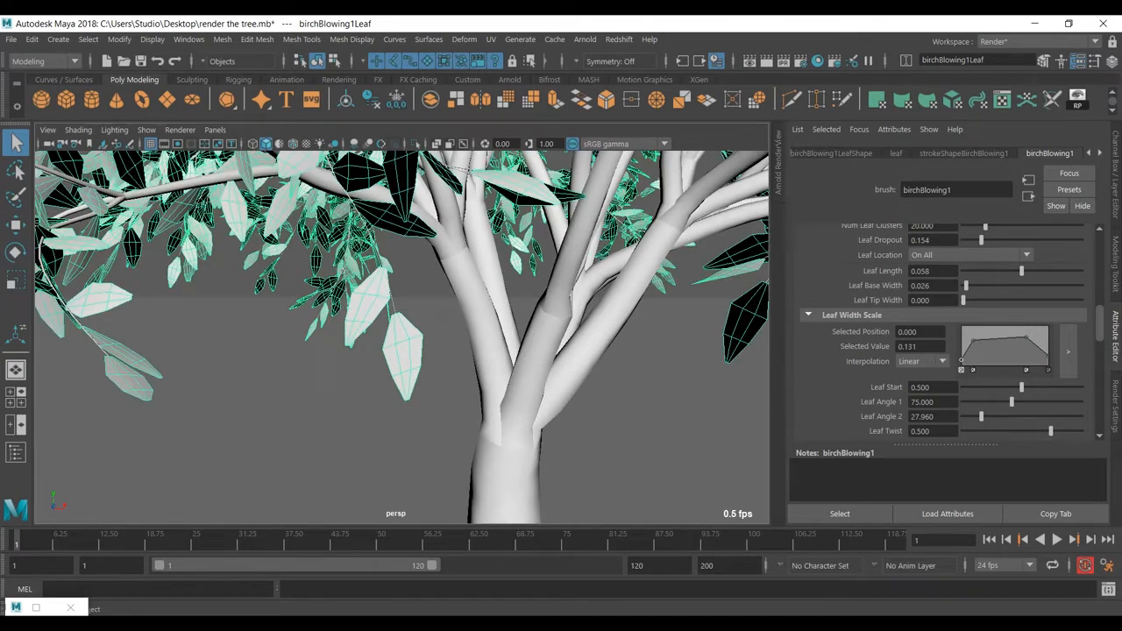
scroll(402, 338, down, 4)
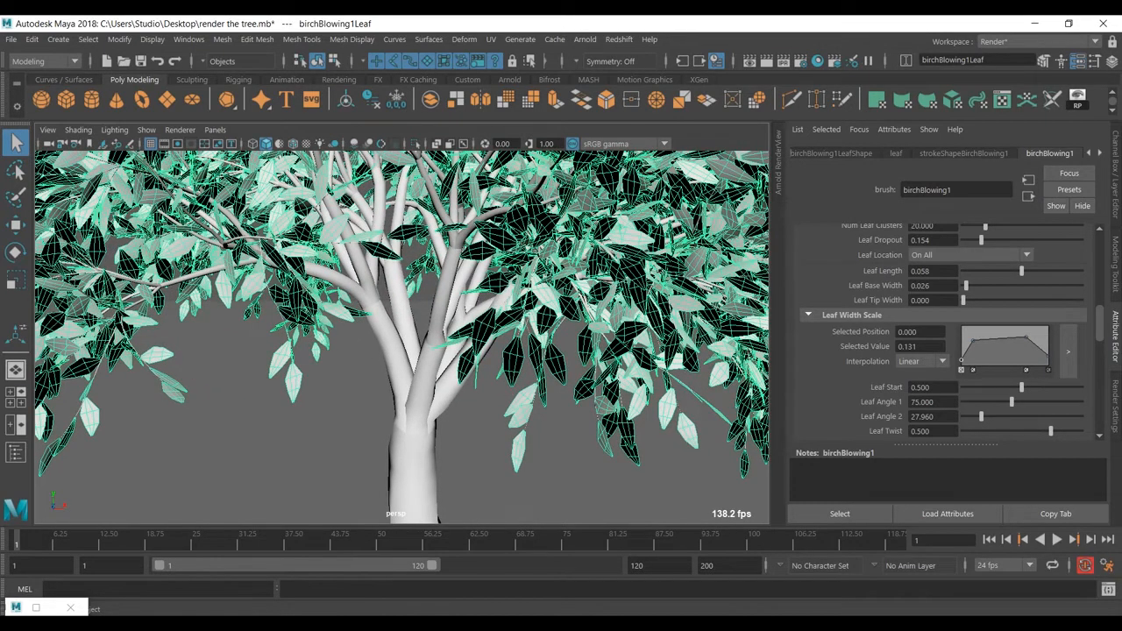
click(414, 438)
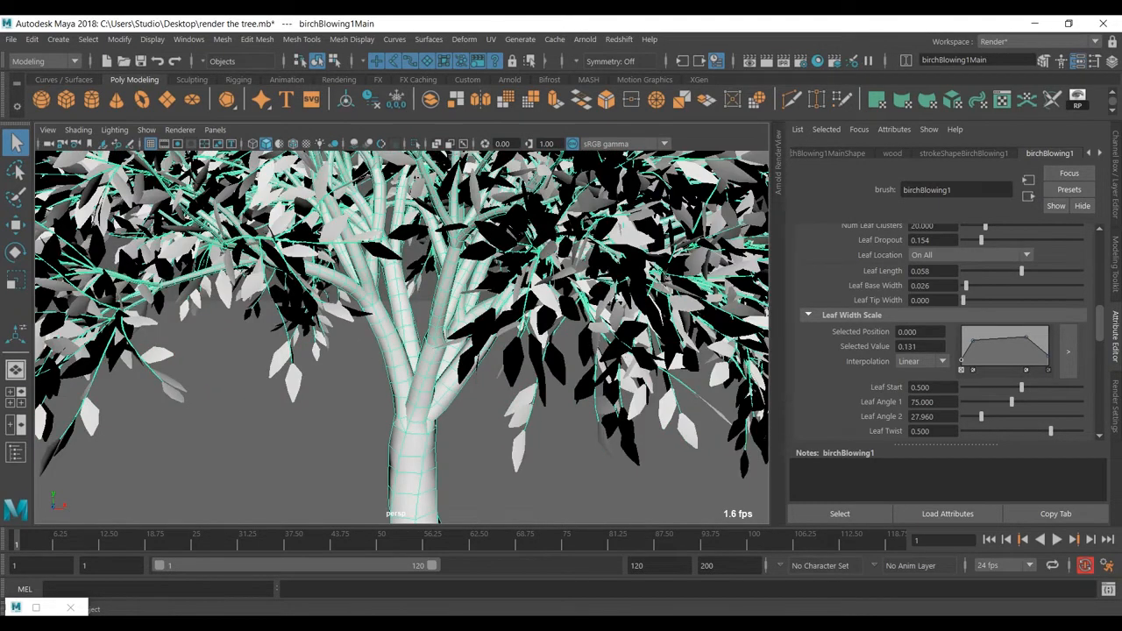
scroll(403, 338, down, 3)
alt+drag(403, 338, 469, 348)
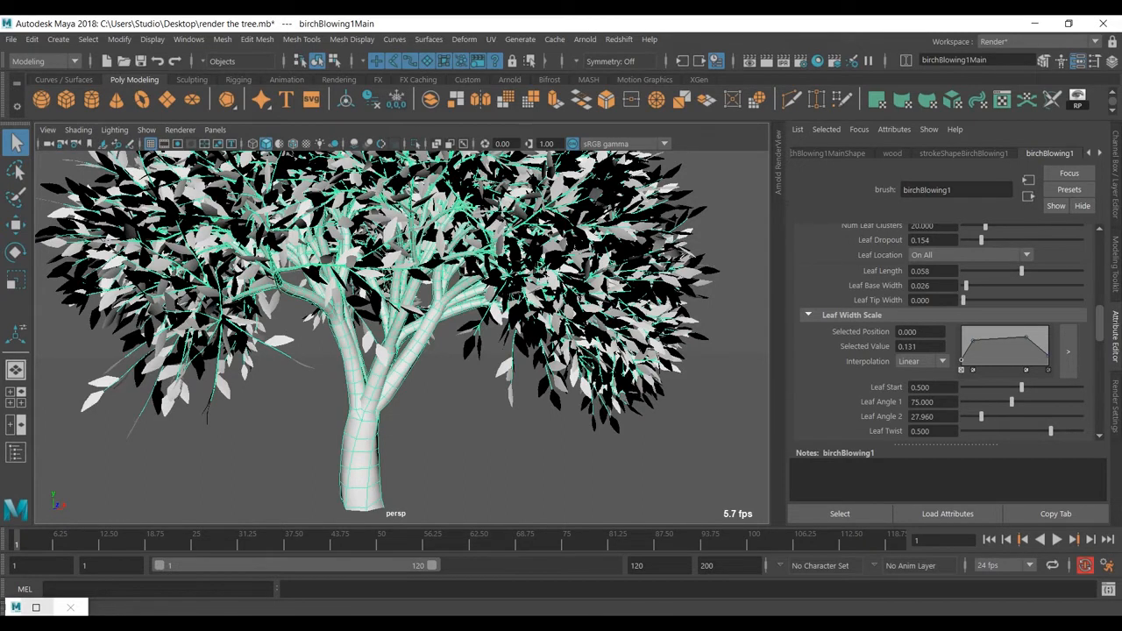
Bring Hypershade back and graph the wood material's node network.
click(37, 608)
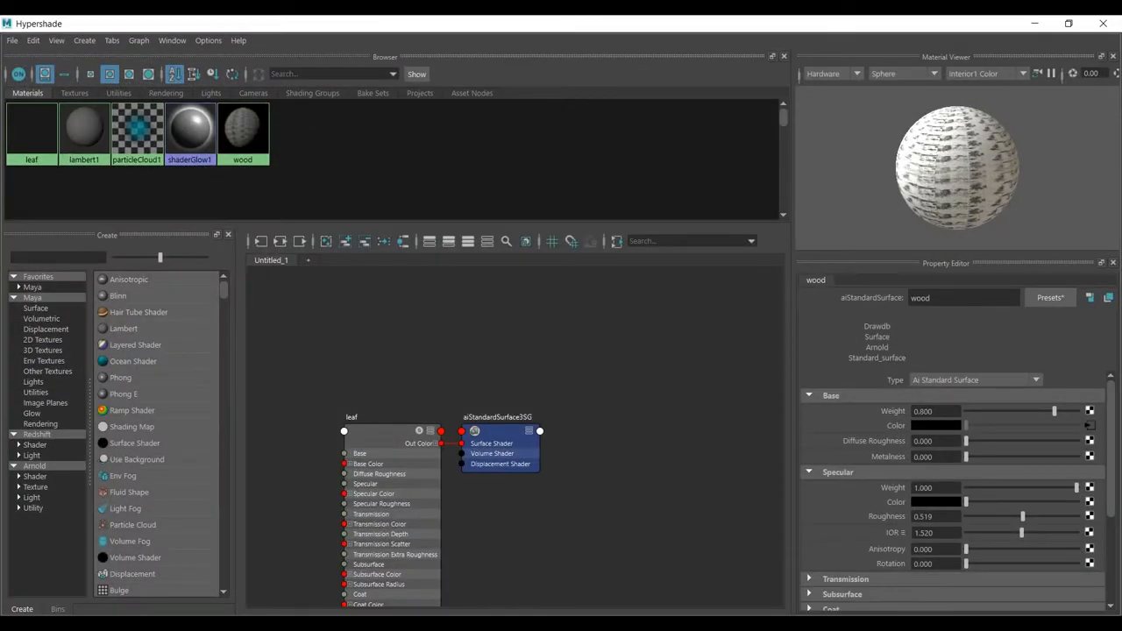
right_drag(241, 120, 241, 164)
scroll(479, 440, up, 6)
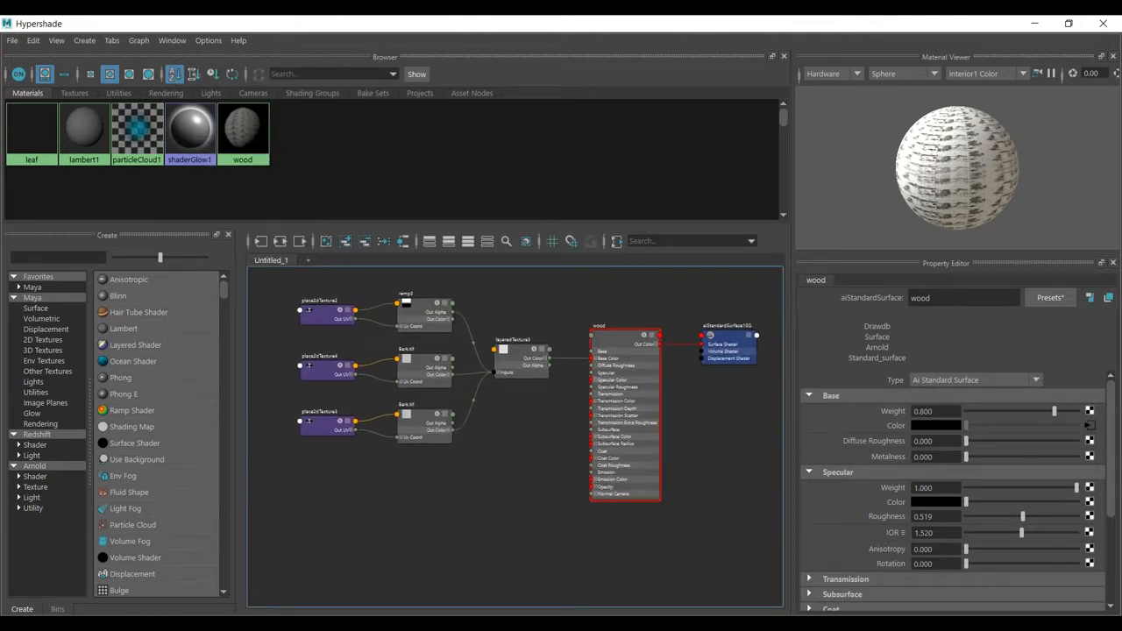
scroll(454, 352, down, 4)
alt+middle_drag(454, 353, 469, 371)
Examine the properties of the Bark.tif, ramp3, layeredTexture3 and wood nodes in the wood network.
click(398, 365)
click(394, 445)
click(394, 366)
click(394, 444)
alt+middle_drag(474, 421, 469, 460)
click(384, 327)
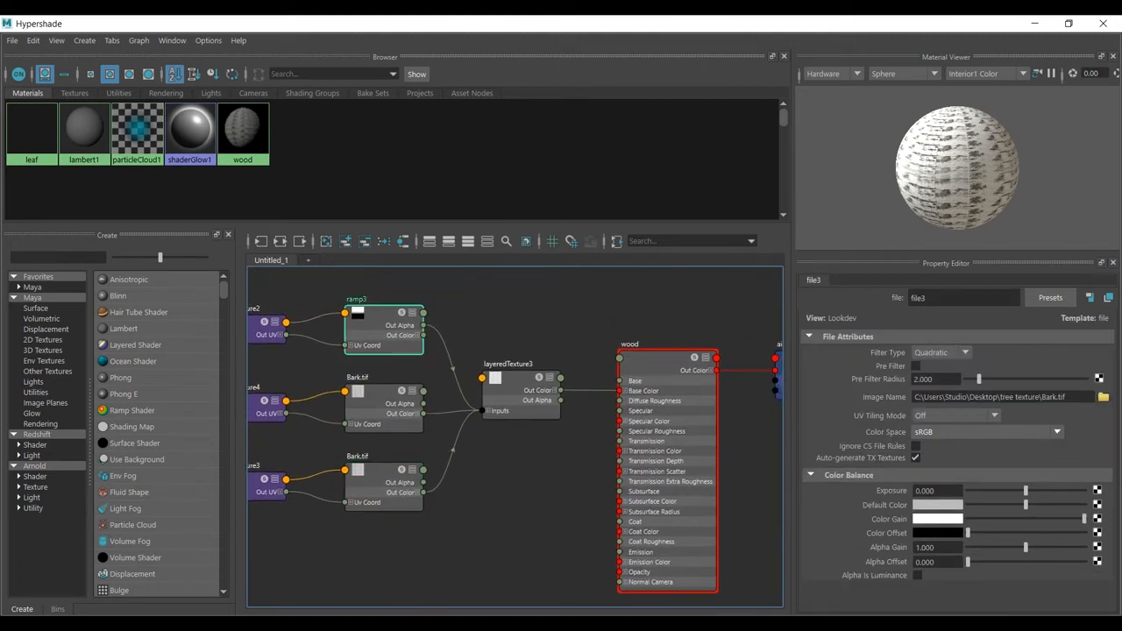
click(523, 391)
alt+middle_drag(561, 391, 487, 385)
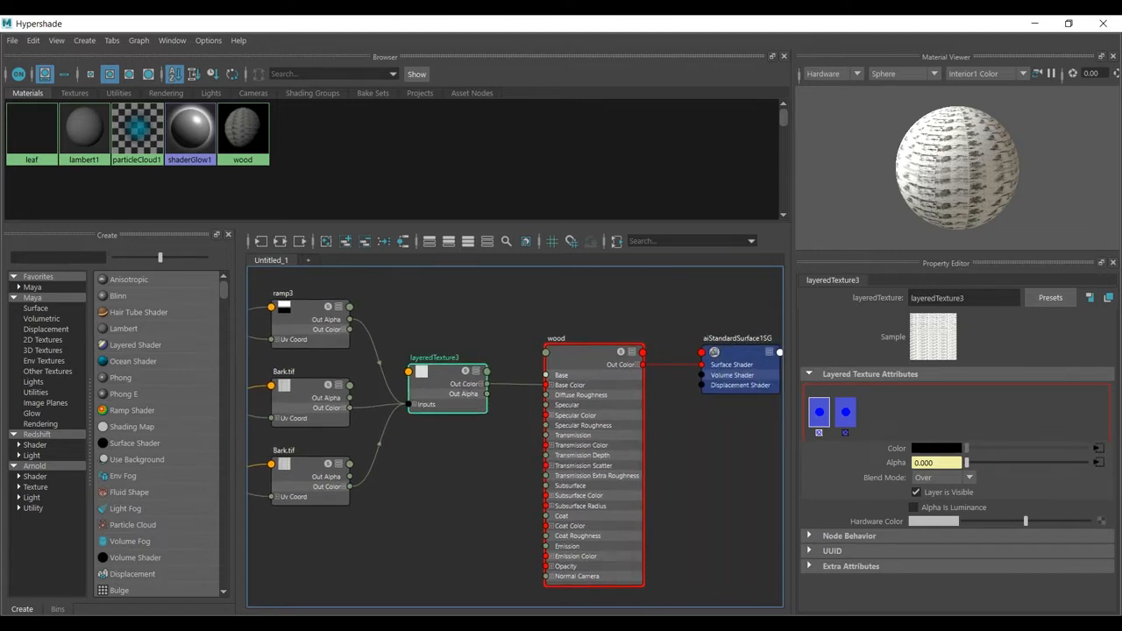
click(591, 374)
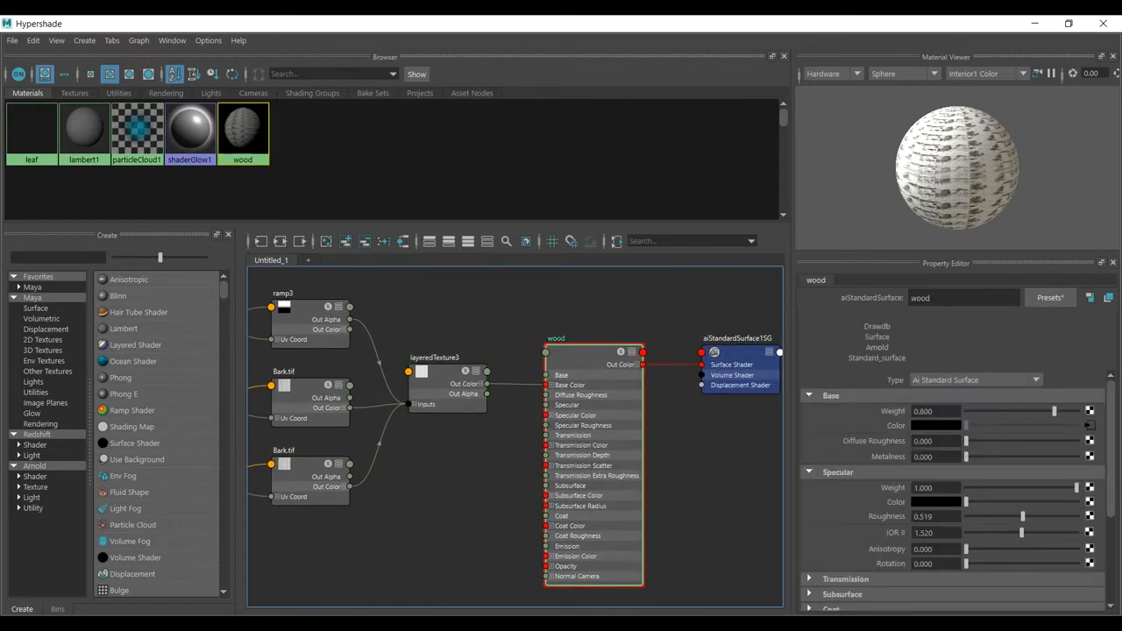
Switch to the tree texture folder in File Explorer and preview the leaf_nrml, bump and leaf_diff maps.
mouse_move(502, 625)
click(502, 570)
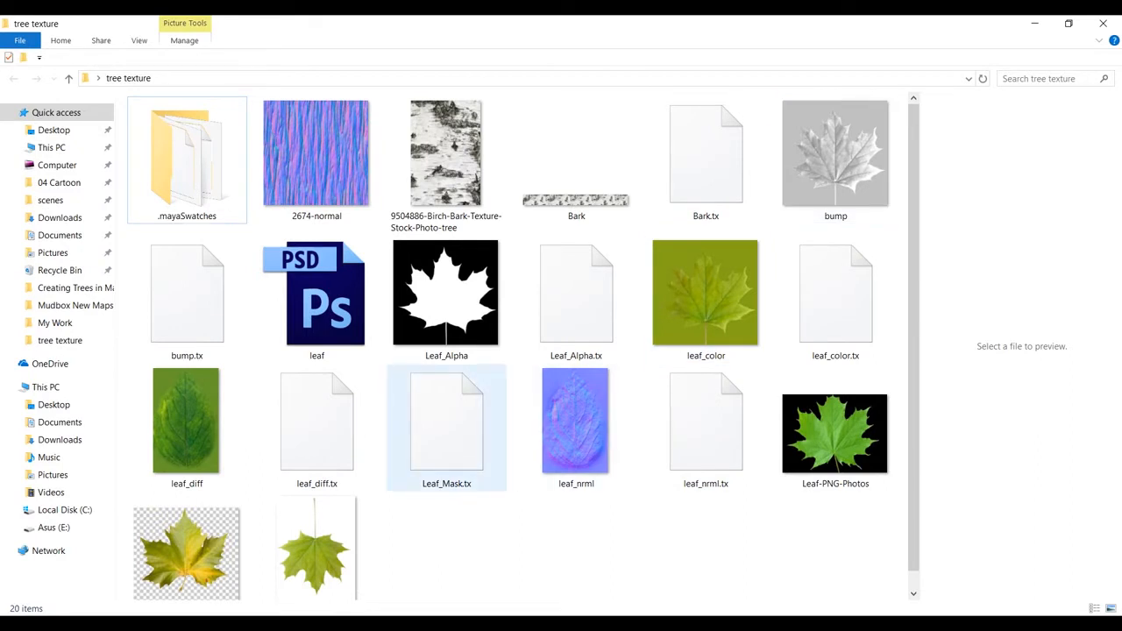
click(576, 428)
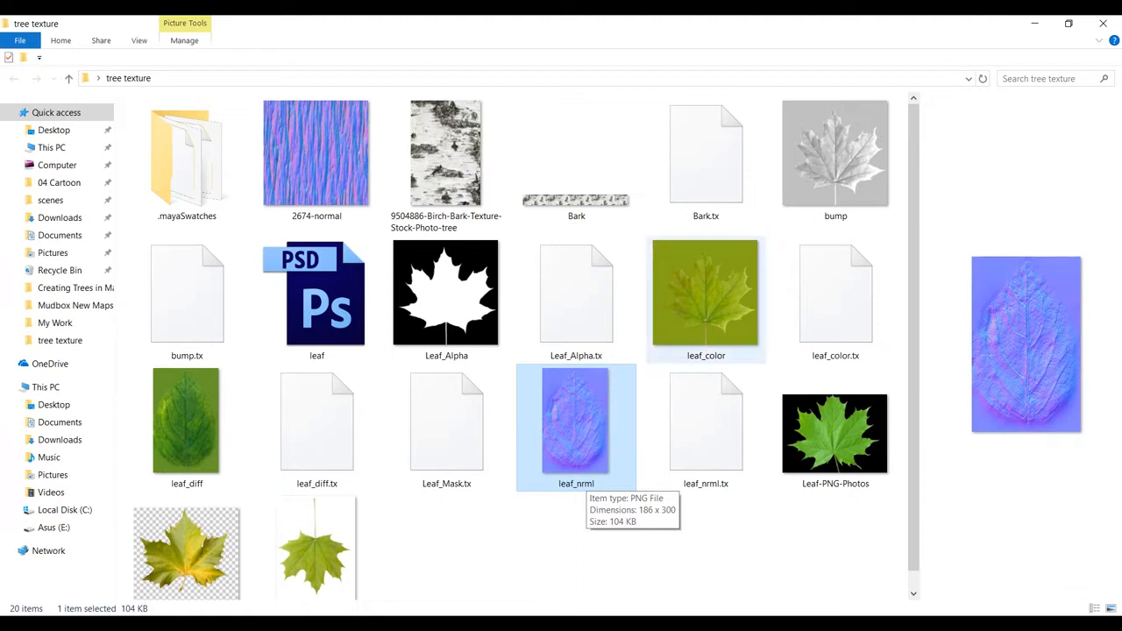
click(835, 162)
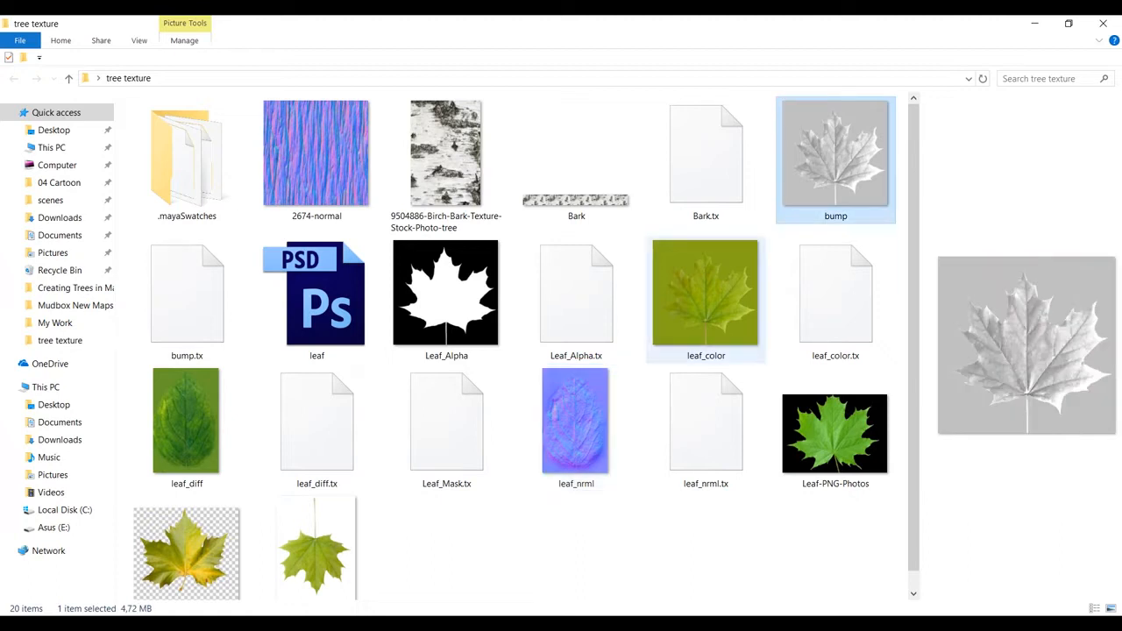
click(576, 426)
click(187, 423)
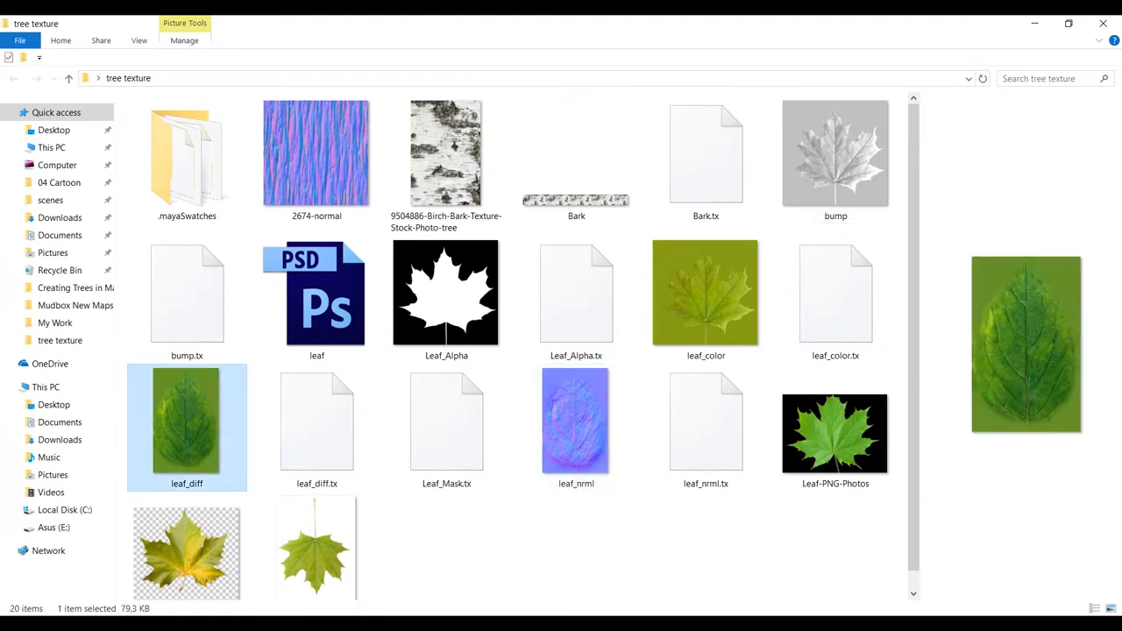
click(576, 426)
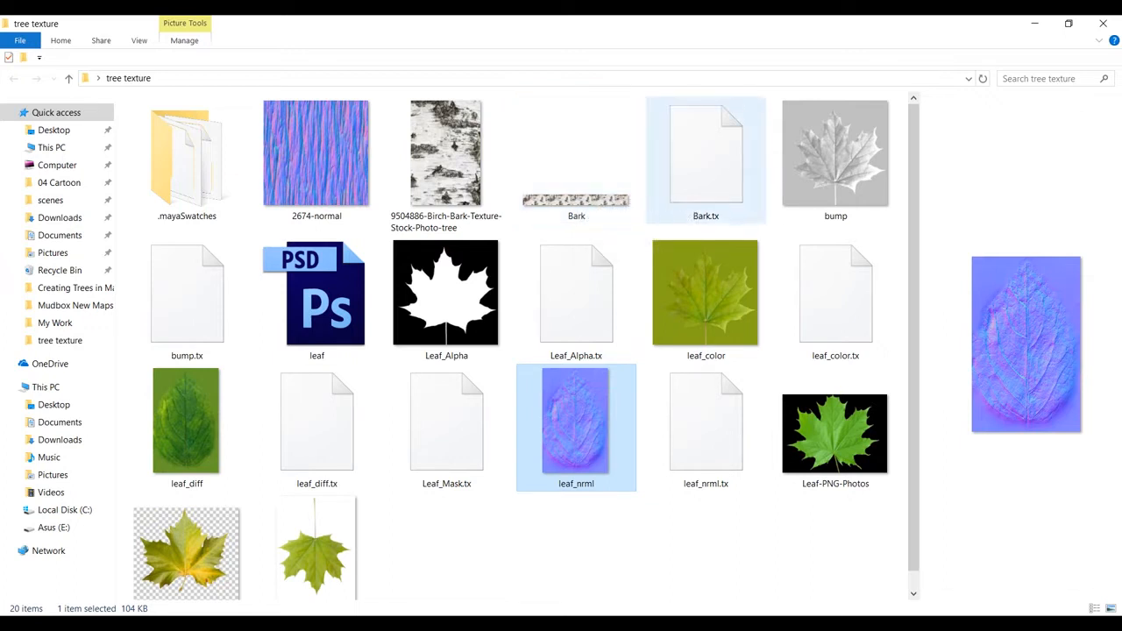
Return to Hypershade and look at the wood material's node inputs.
click(465, 628)
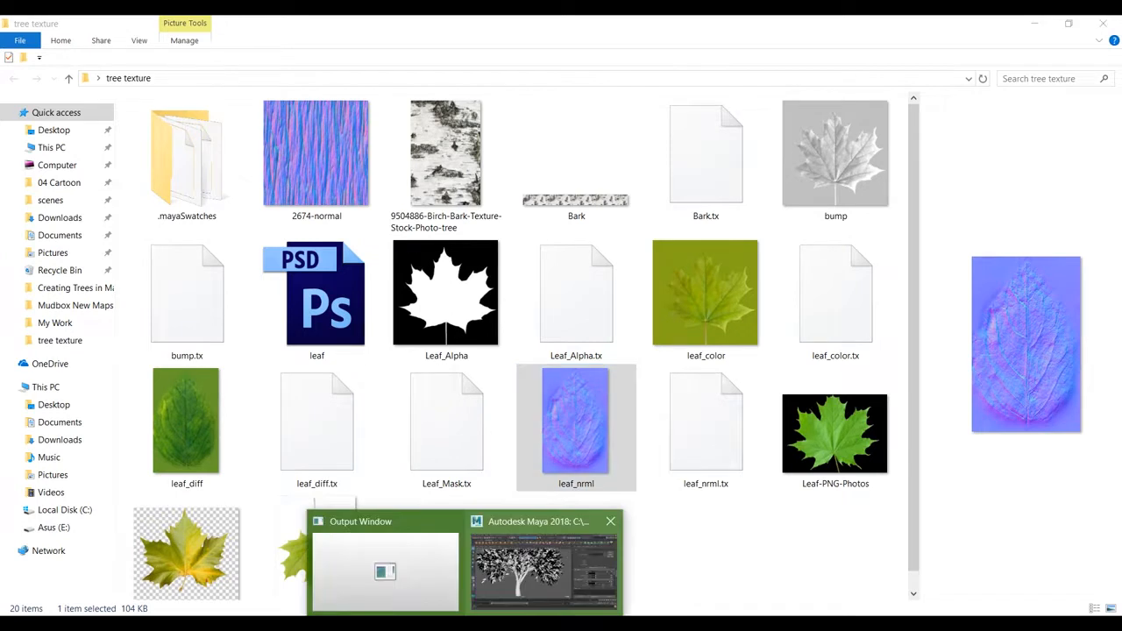
click(547, 571)
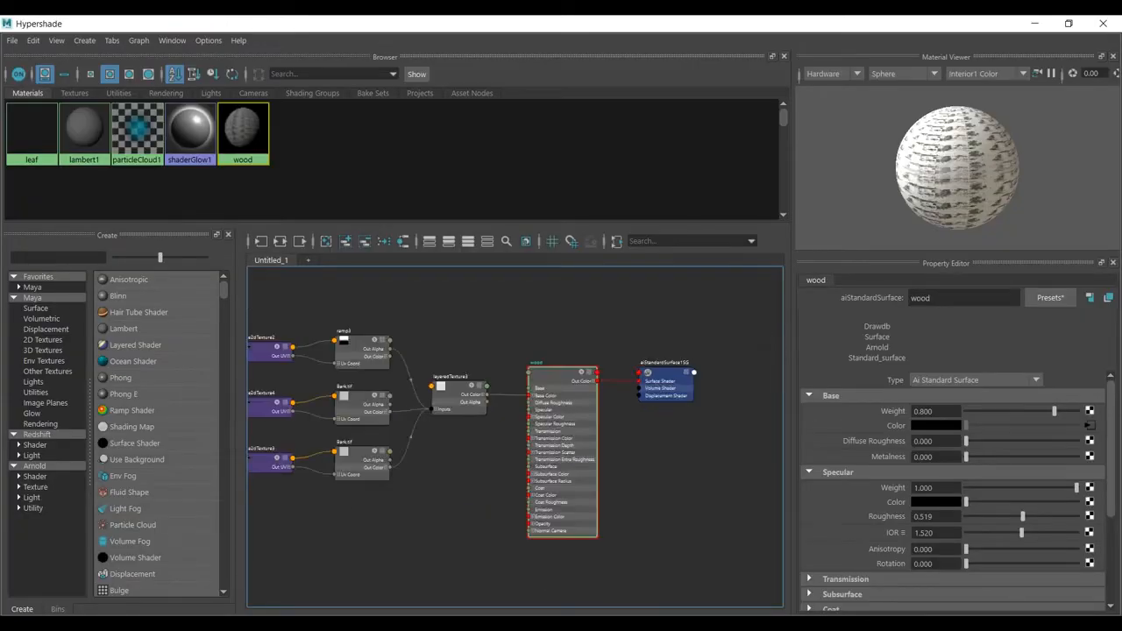
alt+middle_drag(509, 482, 515, 436)
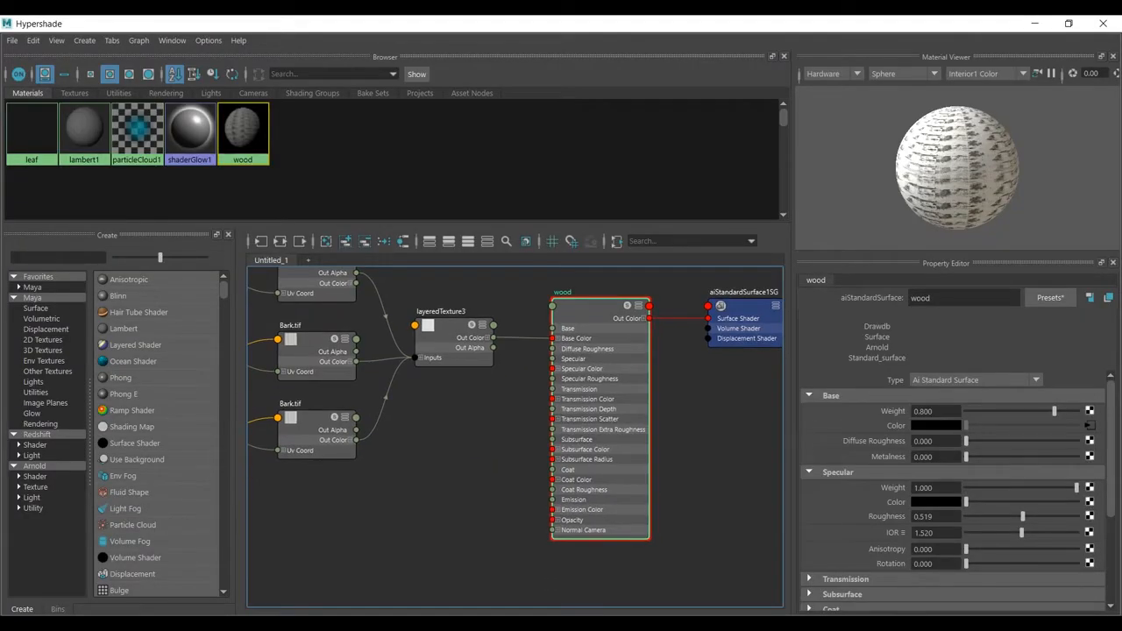
Switch back to the tree texture folder and preview the birch bark photo and the 2674-normal map.
key(alt+Tab)
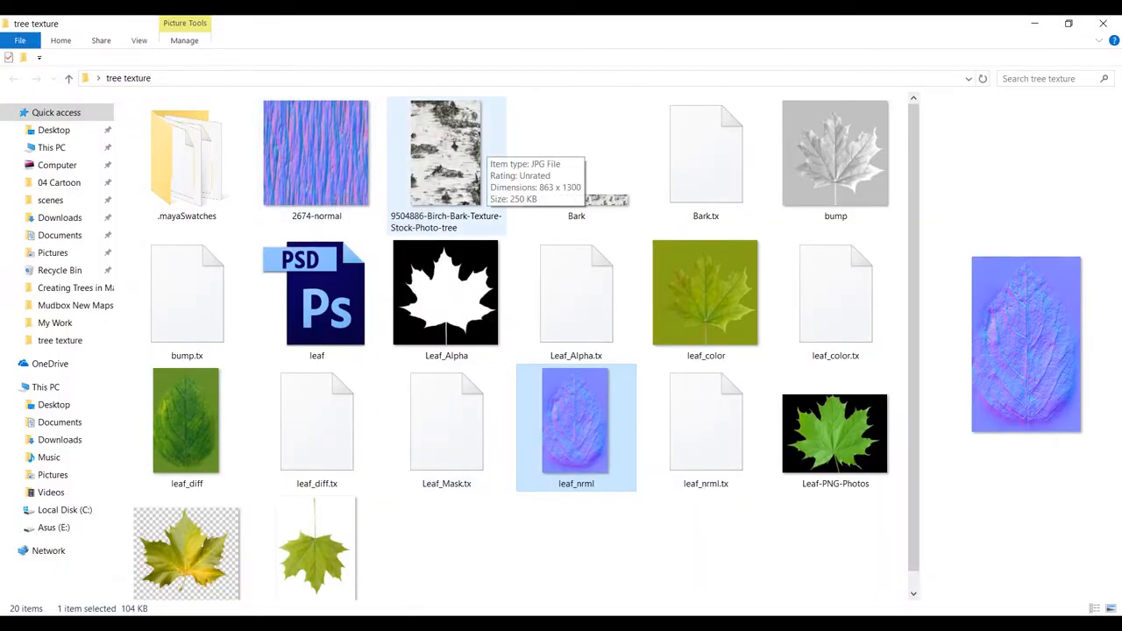
click(419, 125)
click(317, 154)
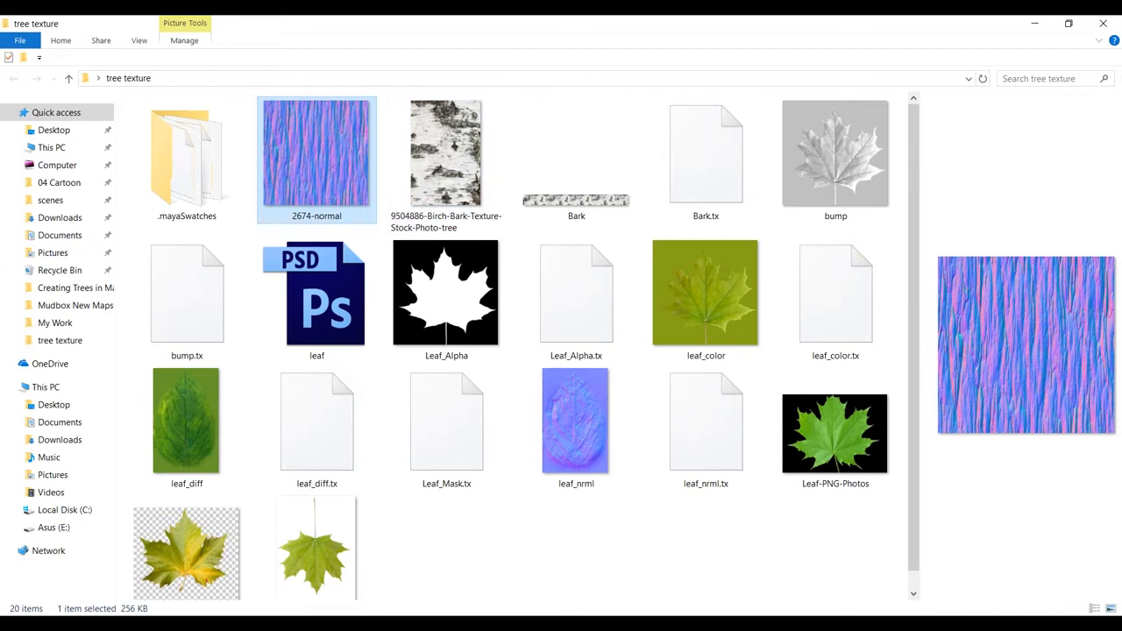
Return to the wood network in Hypershade and list the Arnold shader nodes available for creation.
click(543, 566)
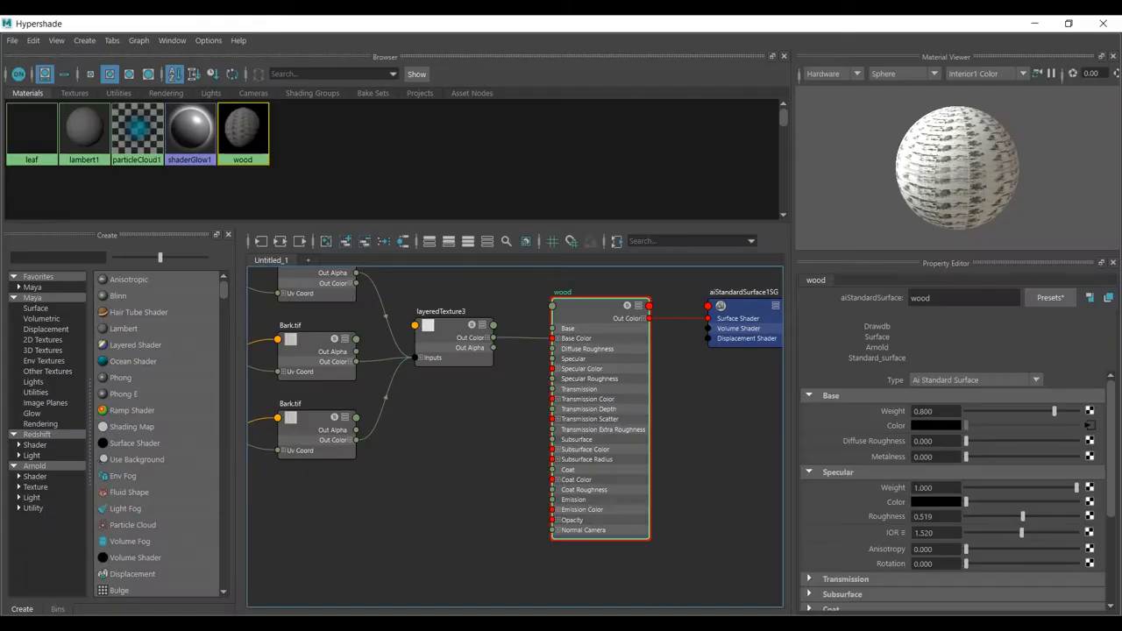
drag(596, 307, 598, 308)
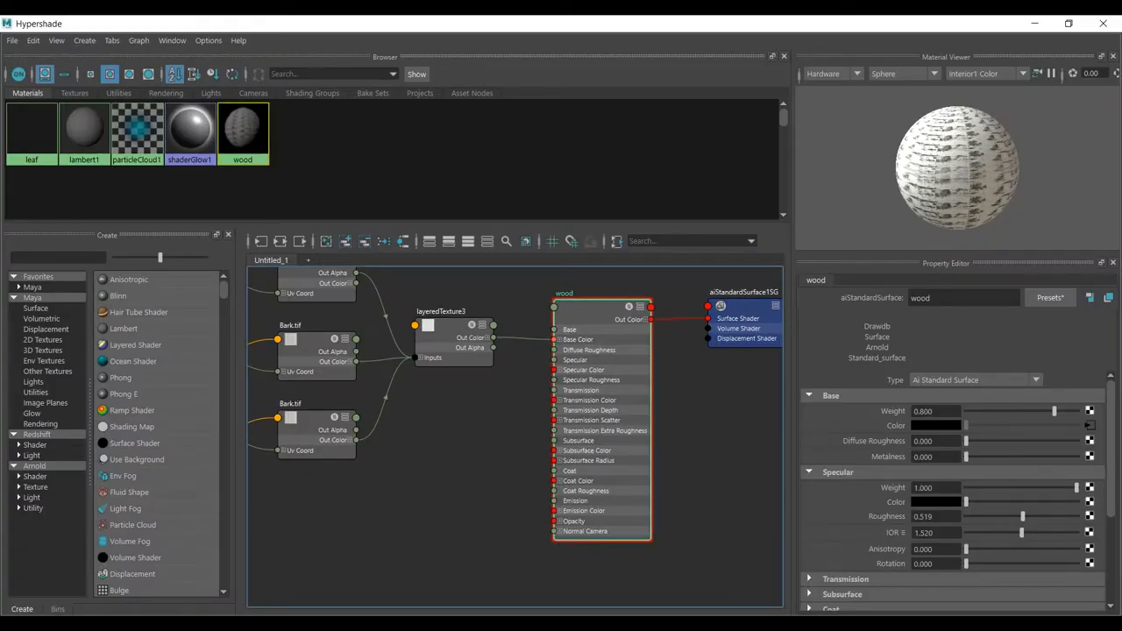
alt+middle_drag(515, 429, 509, 453)
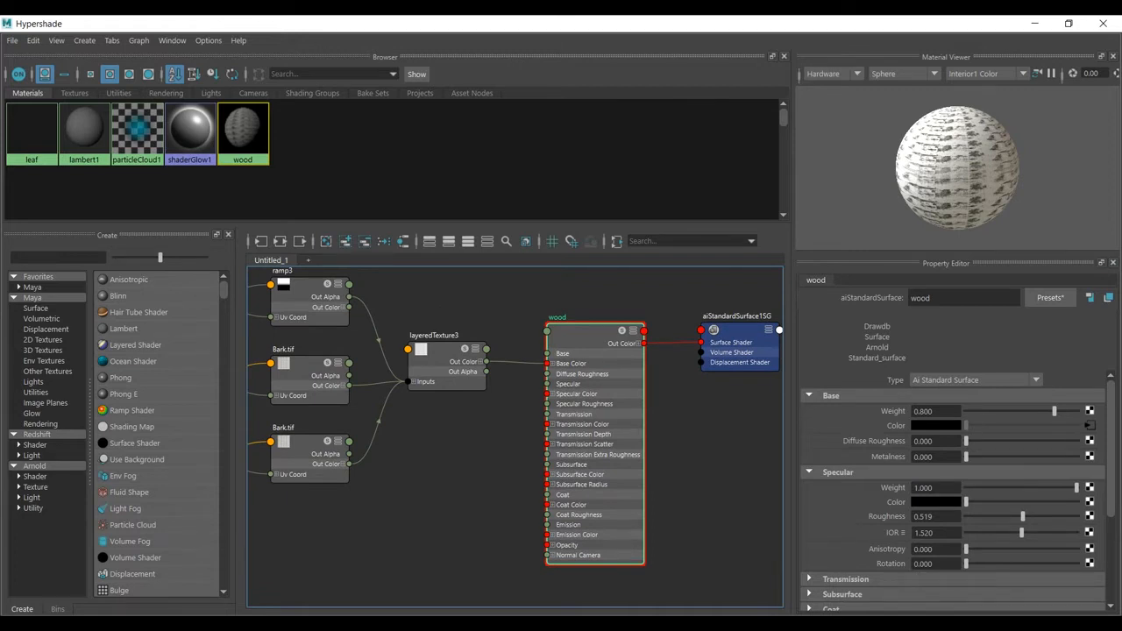
click(35, 477)
scroll(158, 434, down, 5)
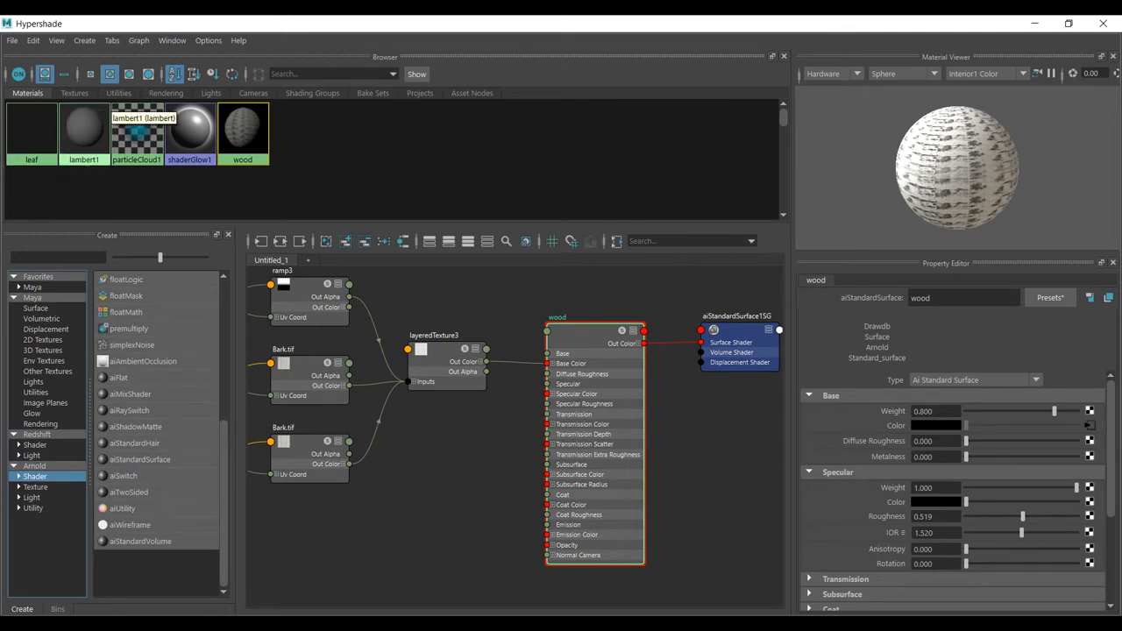
scroll(637, 364, down, 4)
alt+middle_drag(638, 364, 637, 365)
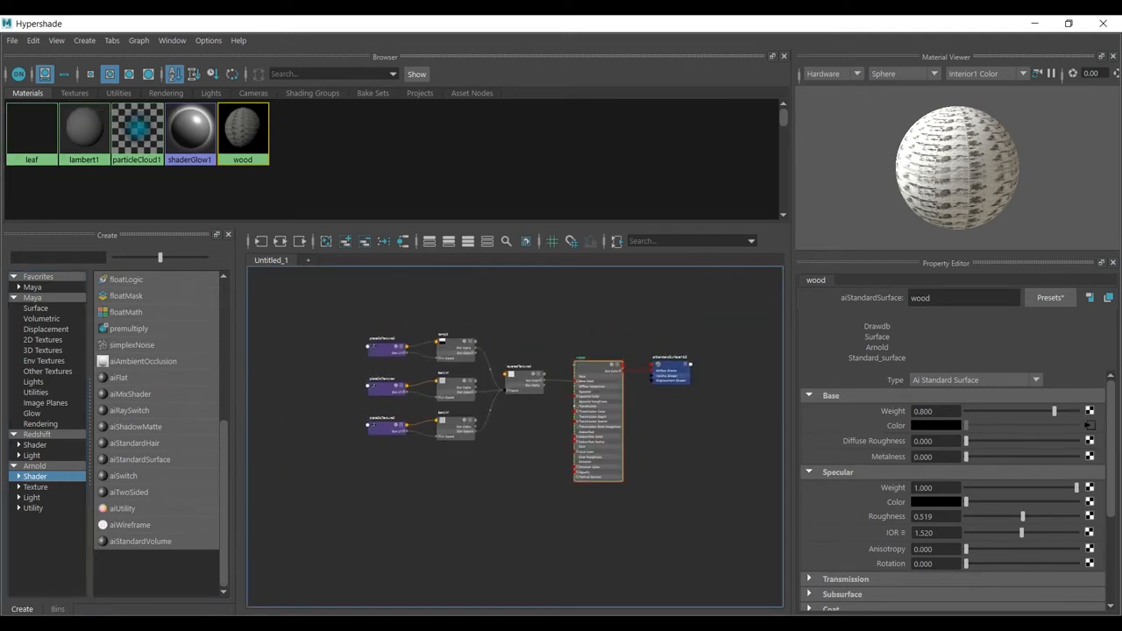
Connect a File texture to the wood material's Bump Mapping and set the bump node to use Tangent Space Normals.
scroll(594, 398, up, 6)
alt+middle_drag(595, 398, 566, 455)
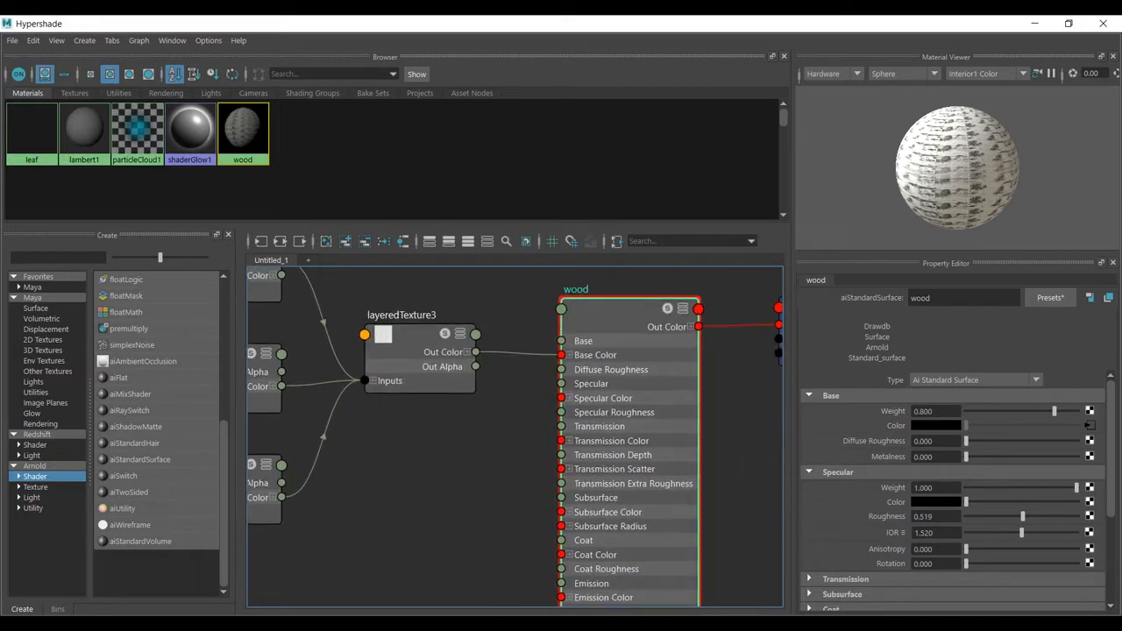
scroll(956, 491, down, 4)
click(841, 511)
scroll(894, 500, down, 2)
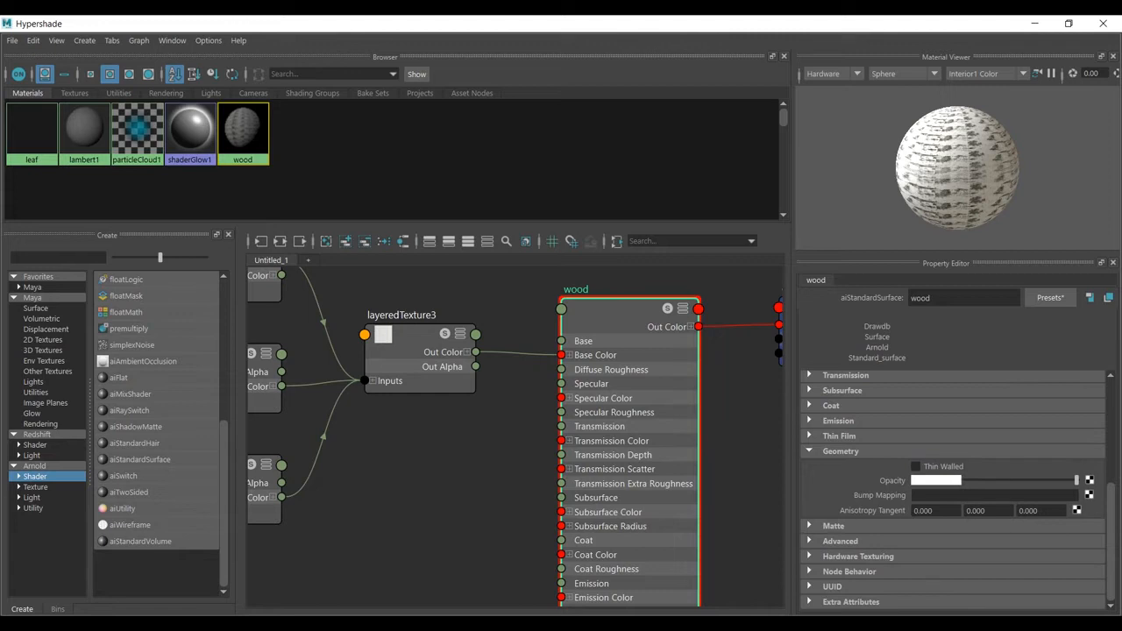
click(1090, 495)
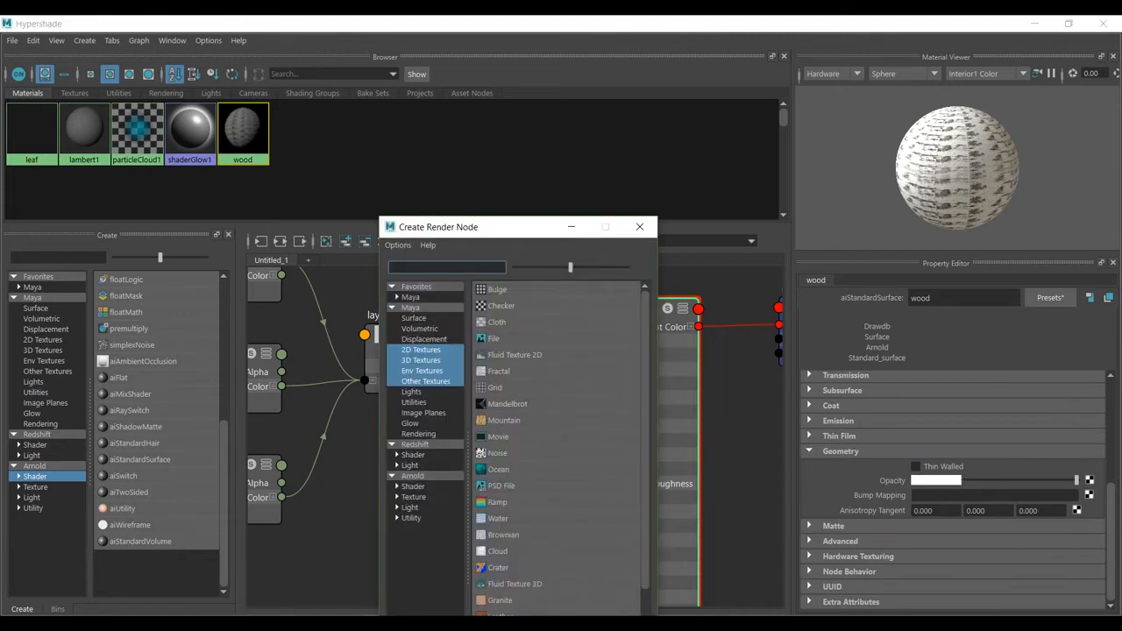
click(558, 340)
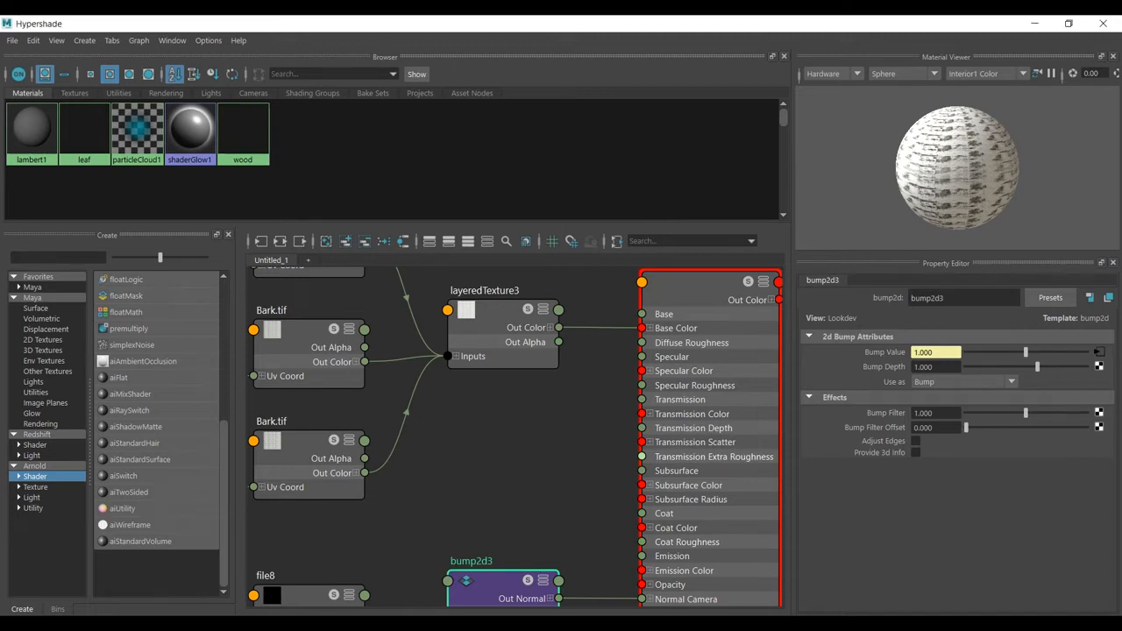
click(965, 382)
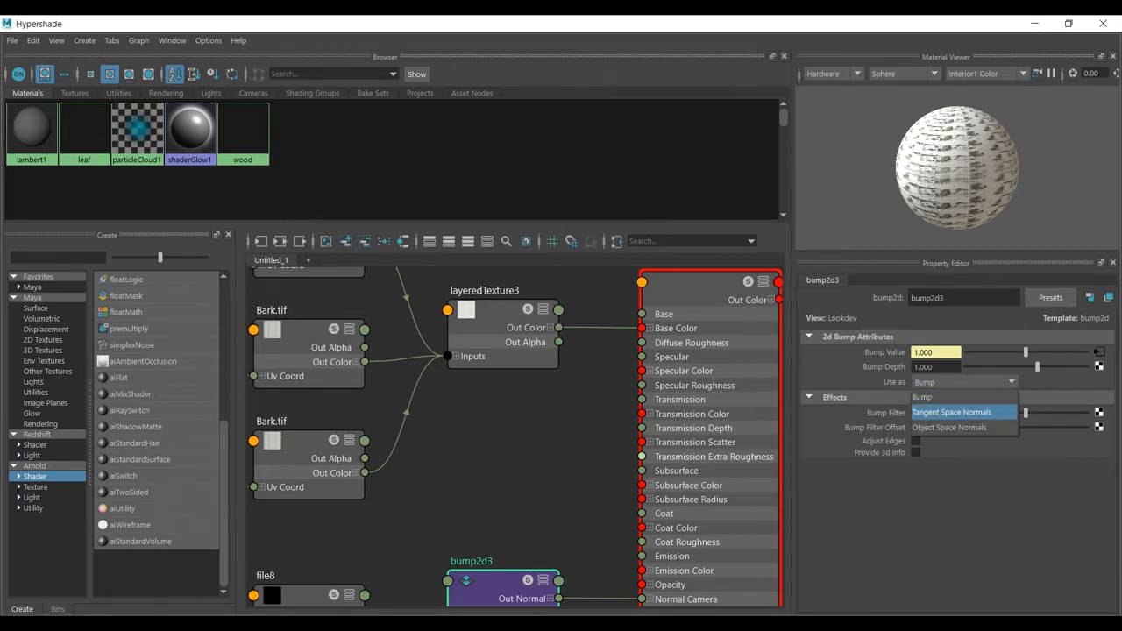
click(951, 412)
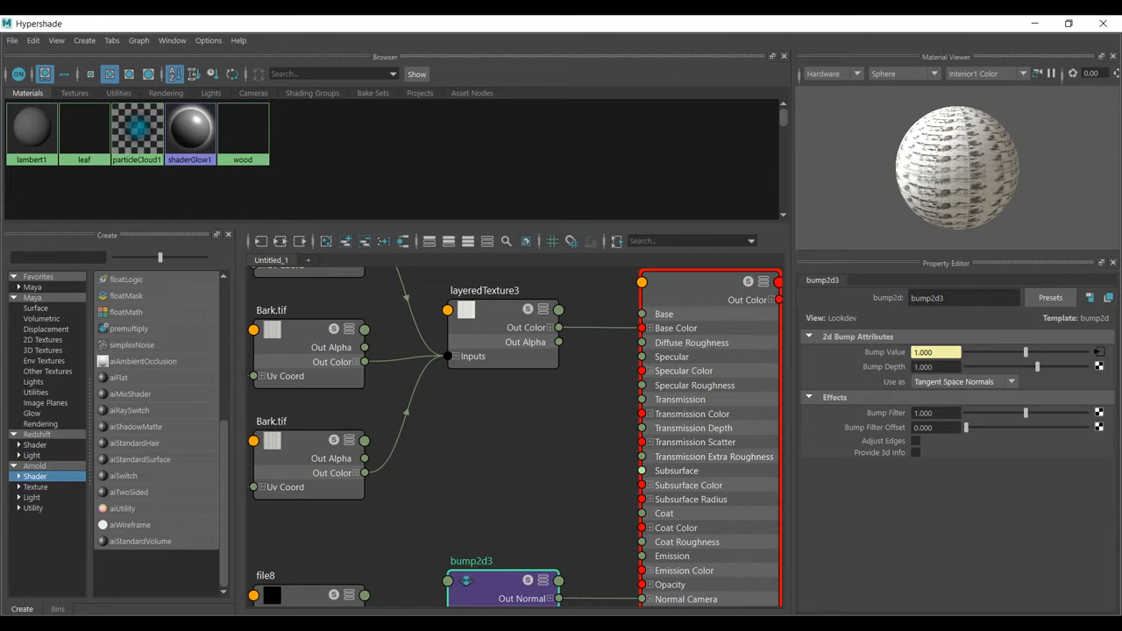
Load 2674-normal.jpg from the desktop's tree texture folder into the new file node feeding the wood bump.
scroll(479, 510, down, 5)
click(393, 563)
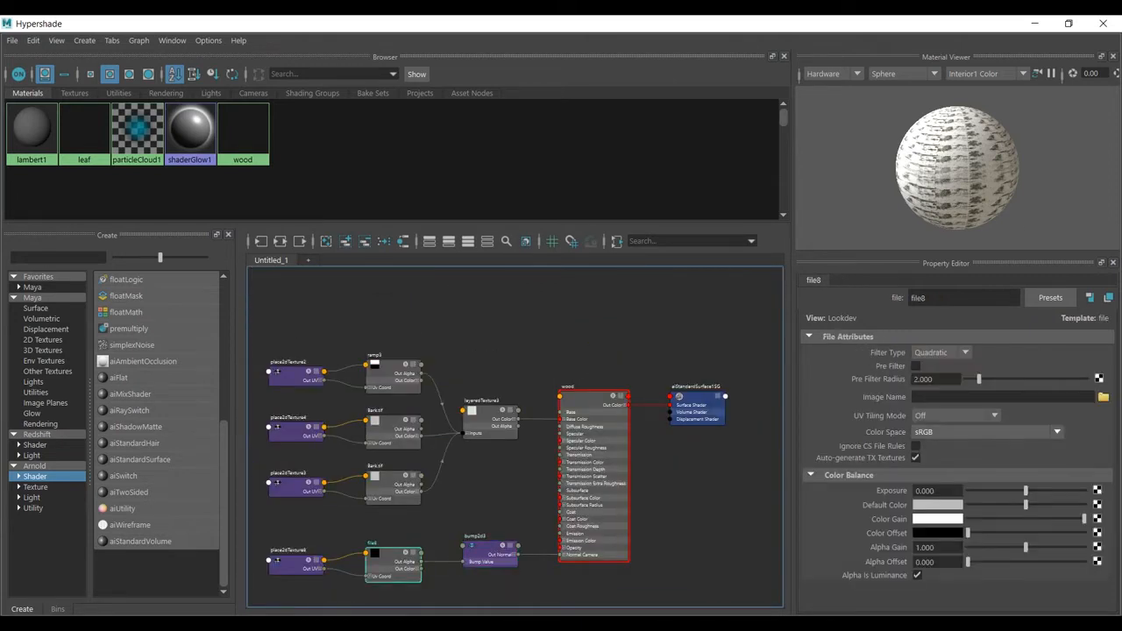
click(1103, 396)
click(200, 137)
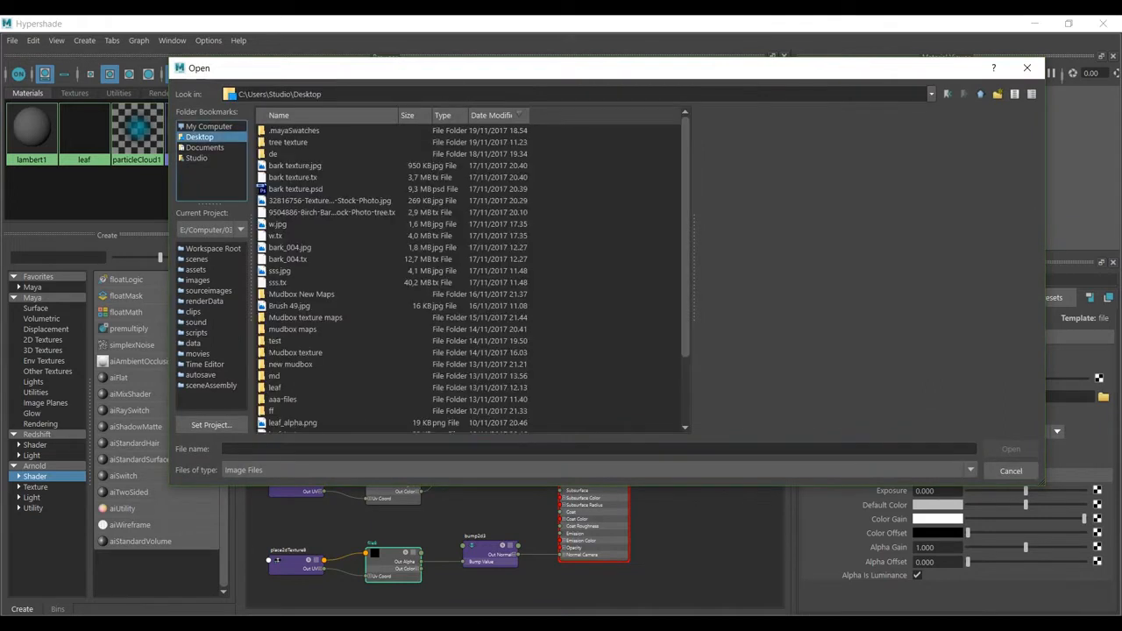
scroll(474, 272, down, 2)
scroll(473, 276, up, 1)
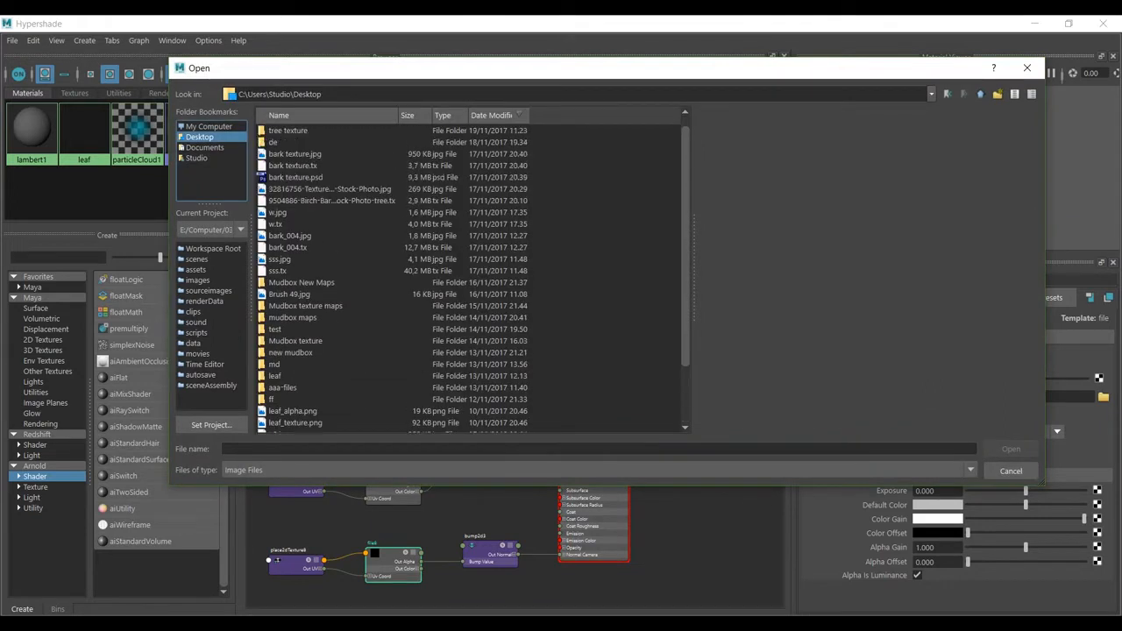
scroll(473, 276, down, 1)
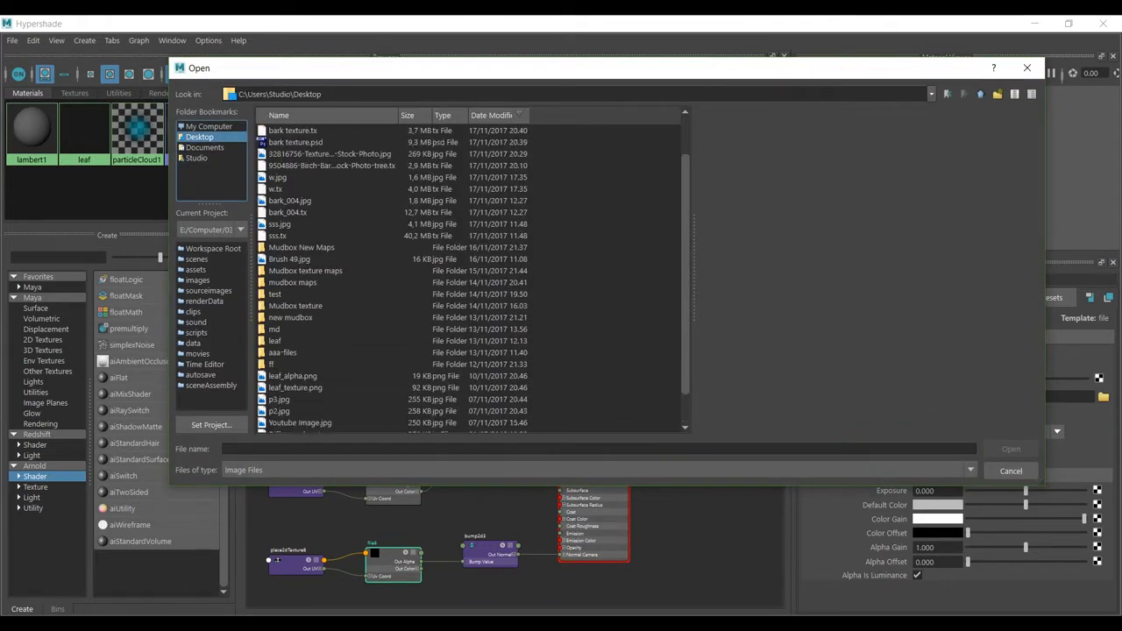
scroll(473, 276, down, 1)
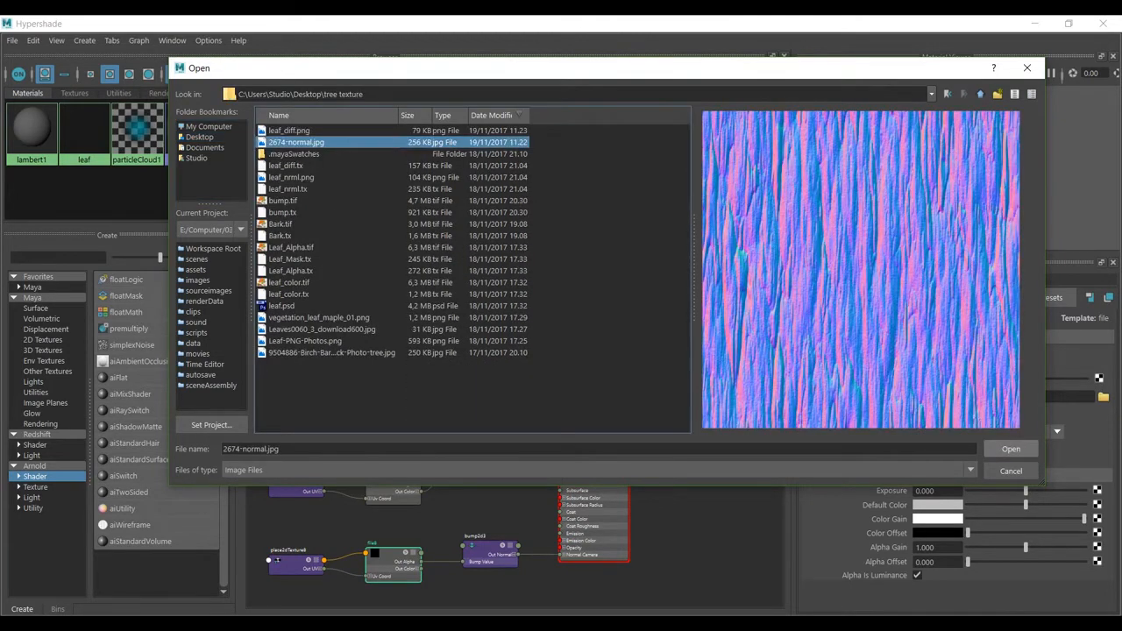
click(1011, 449)
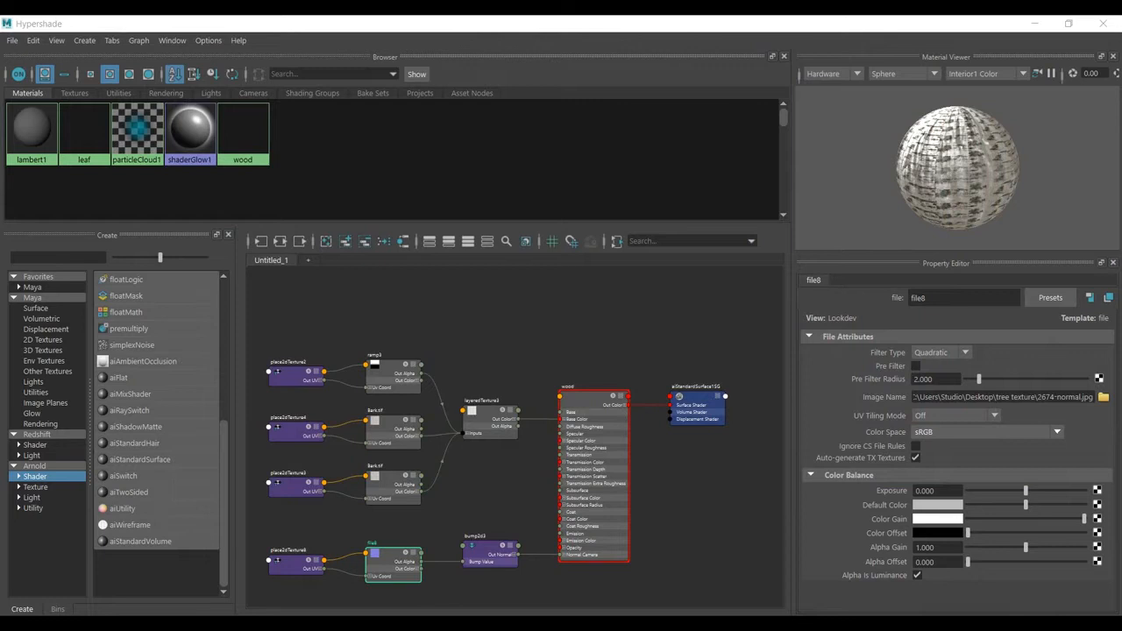
Switch to the perspective viewport, turn on textured display and inspect the bark on the tree trunk up close.
click(294, 565)
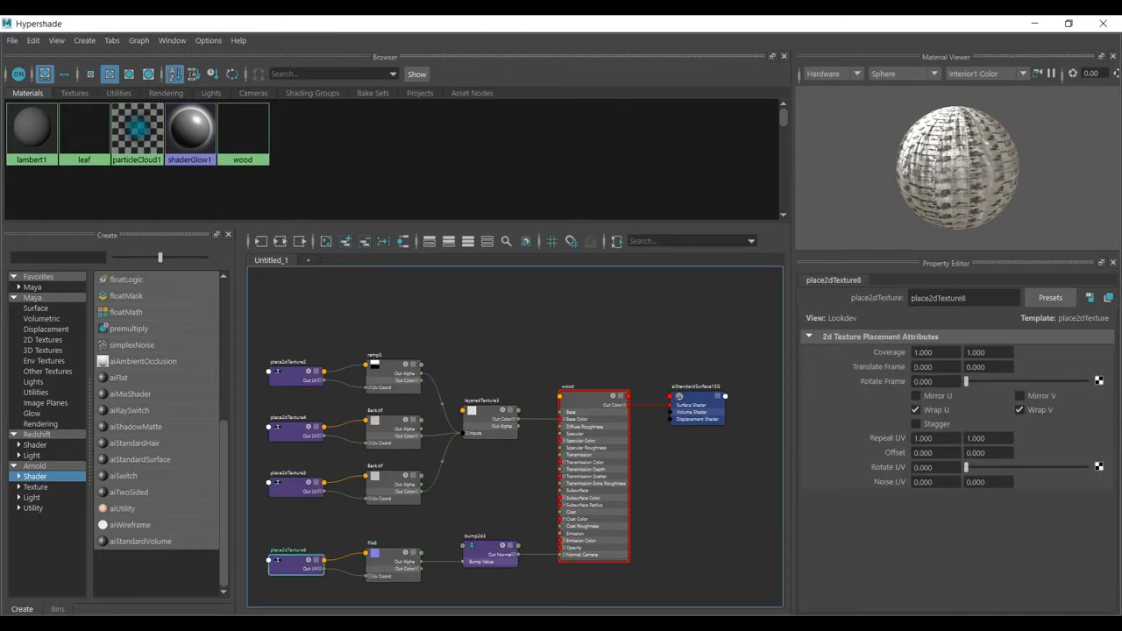
click(1035, 23)
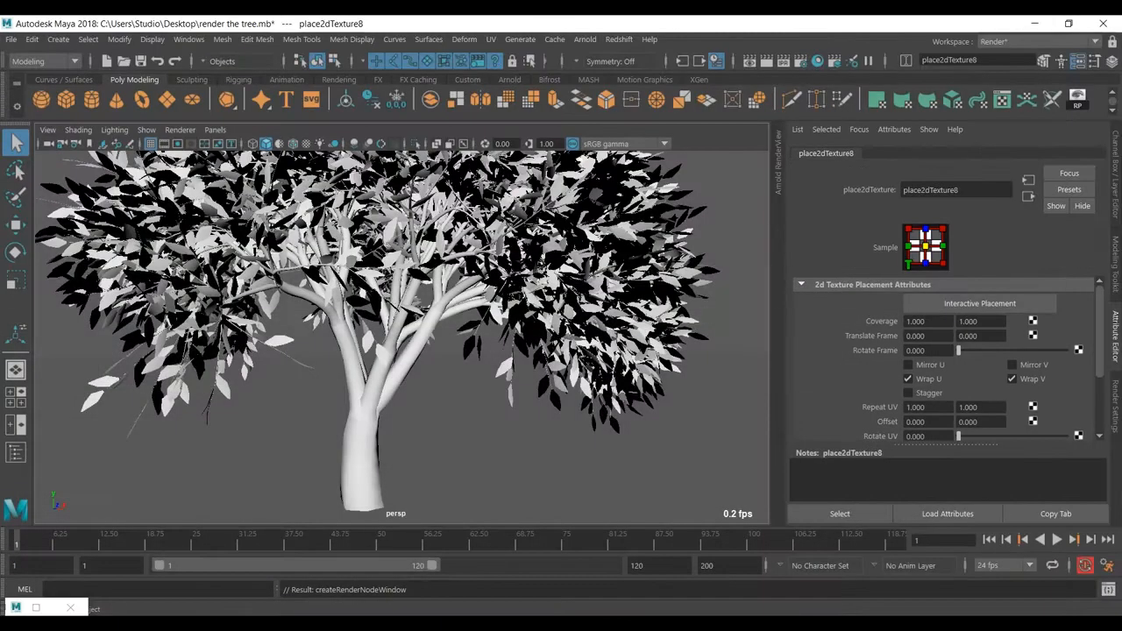
key(6)
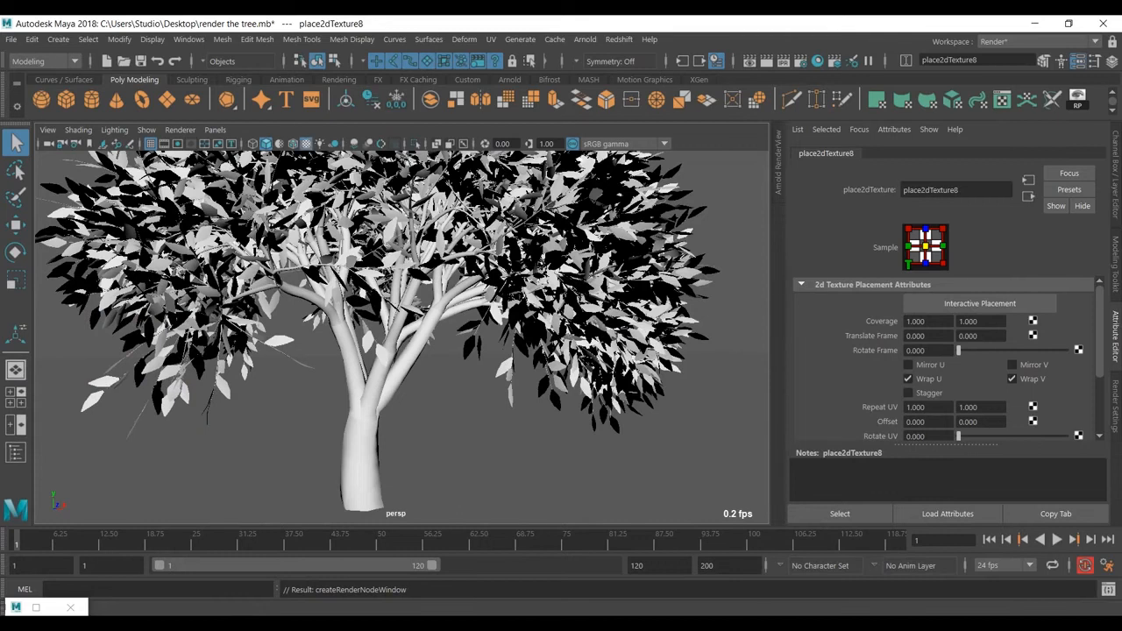
scroll(402, 338, up, 3)
alt+middle_drag(402, 394, 399, 340)
scroll(399, 340, up, 4)
alt+middle_drag(398, 421, 419, 363)
alt+drag(419, 364, 290, 351)
alt+middle_drag(290, 351, 561, 325)
scroll(455, 307, up, 3)
alt+middle_drag(461, 193, 333, 280)
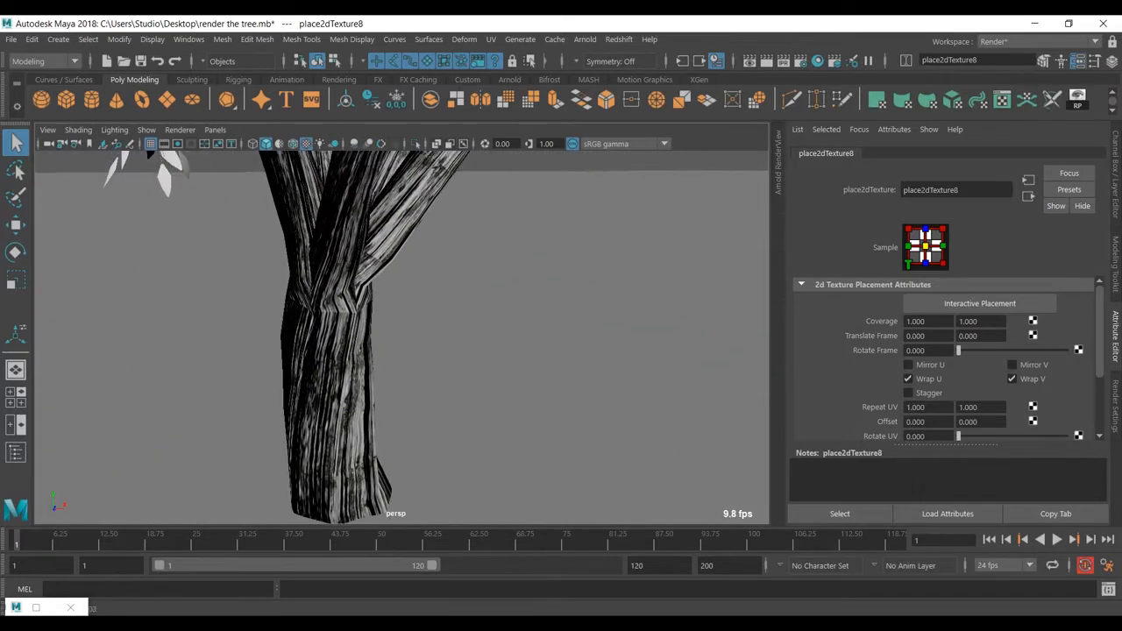
Return to Hypershade and look over the wood material's full node network, including its normal map branch.
click(36, 607)
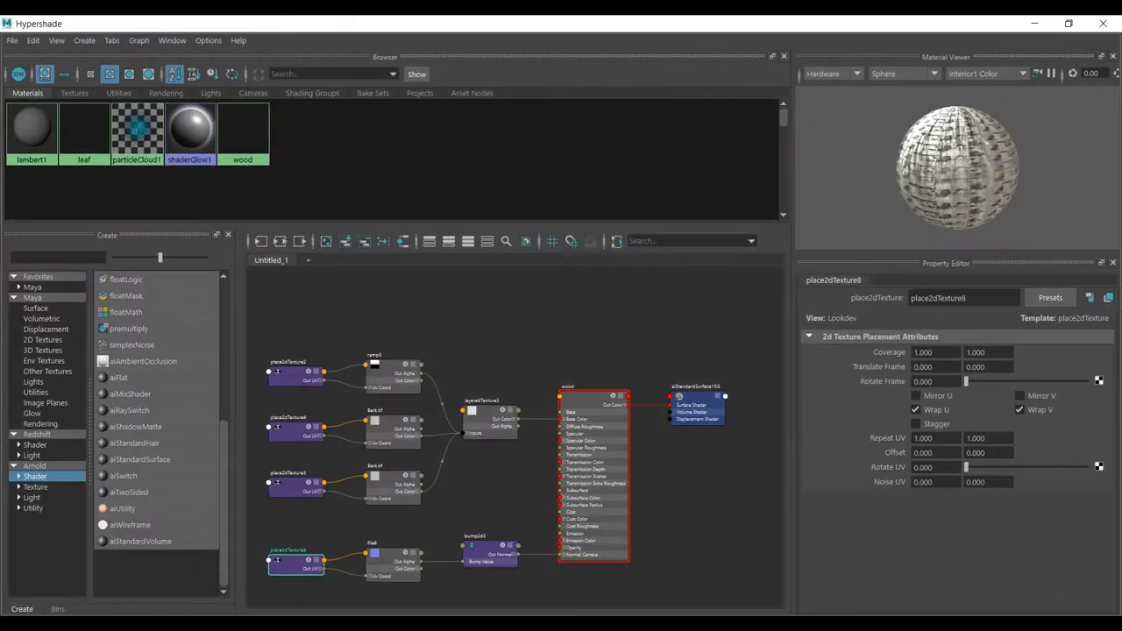
click(1035, 23)
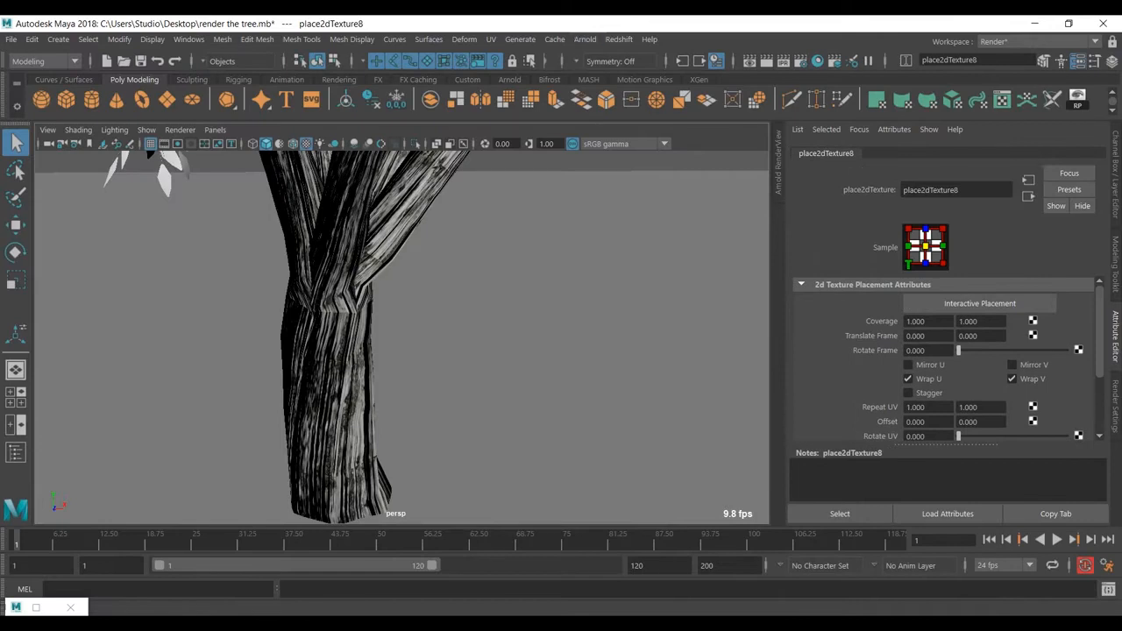
click(36, 608)
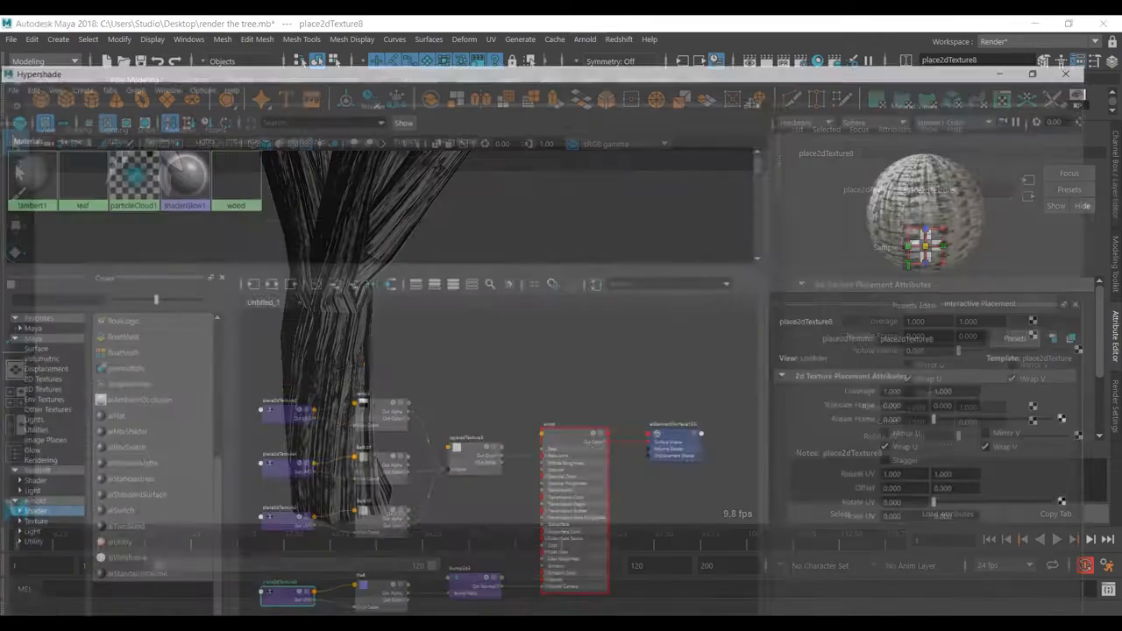
drag(517, 24, 495, 418)
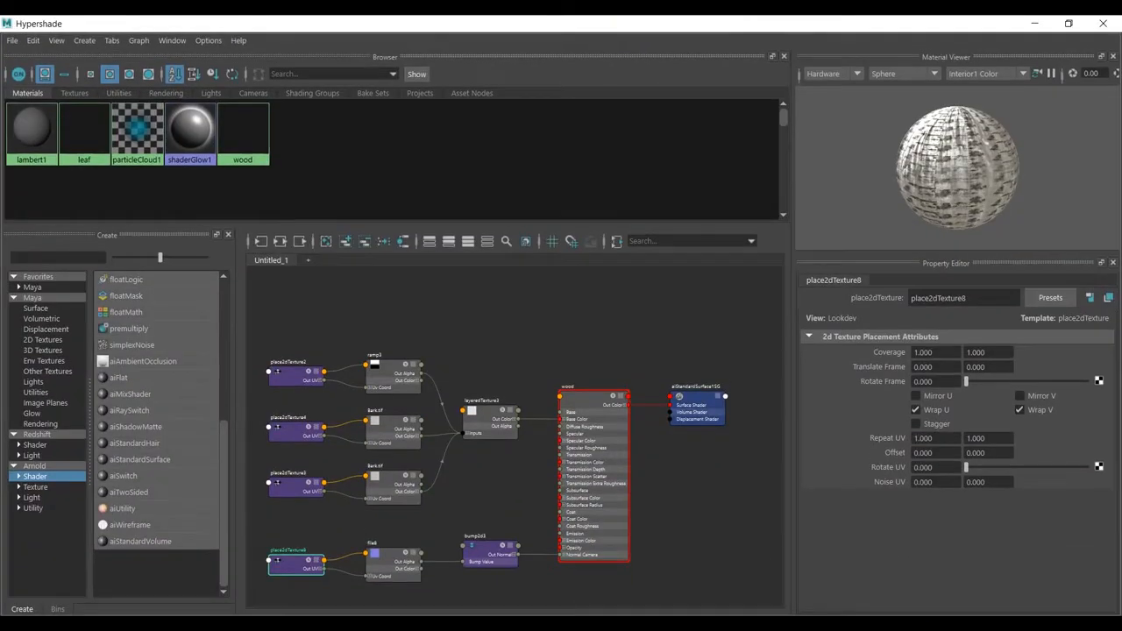
scroll(536, 329, down, 4)
alt+middle_drag(536, 329, 571, 340)
scroll(537, 394, up, 4)
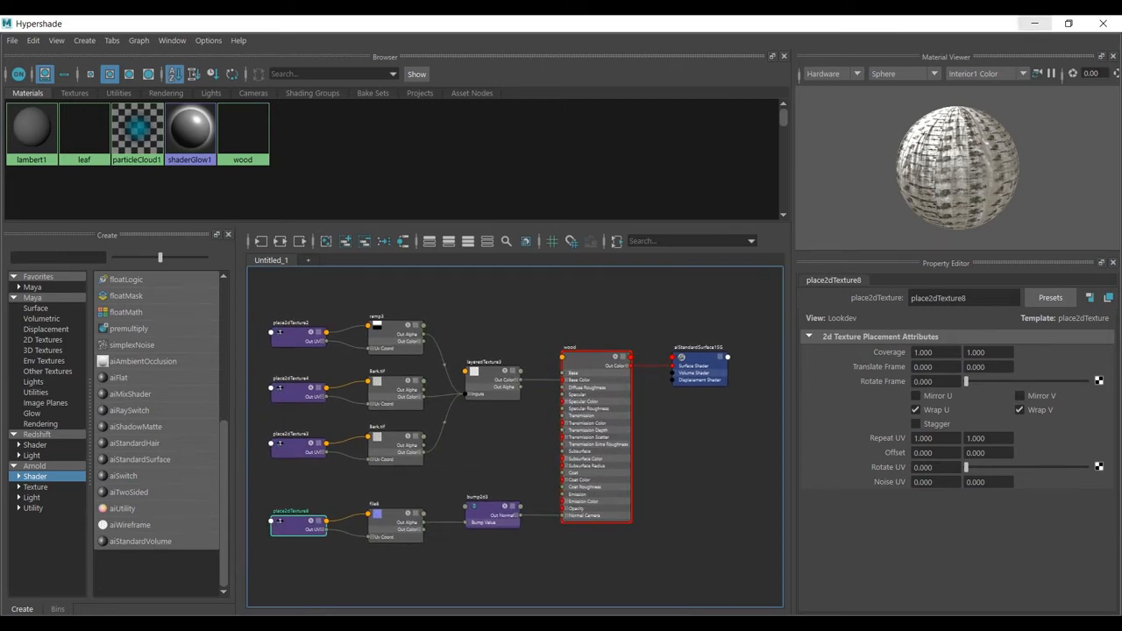
Add an Arnold Skydome Light to the scene from the main Maya window.
click(1035, 24)
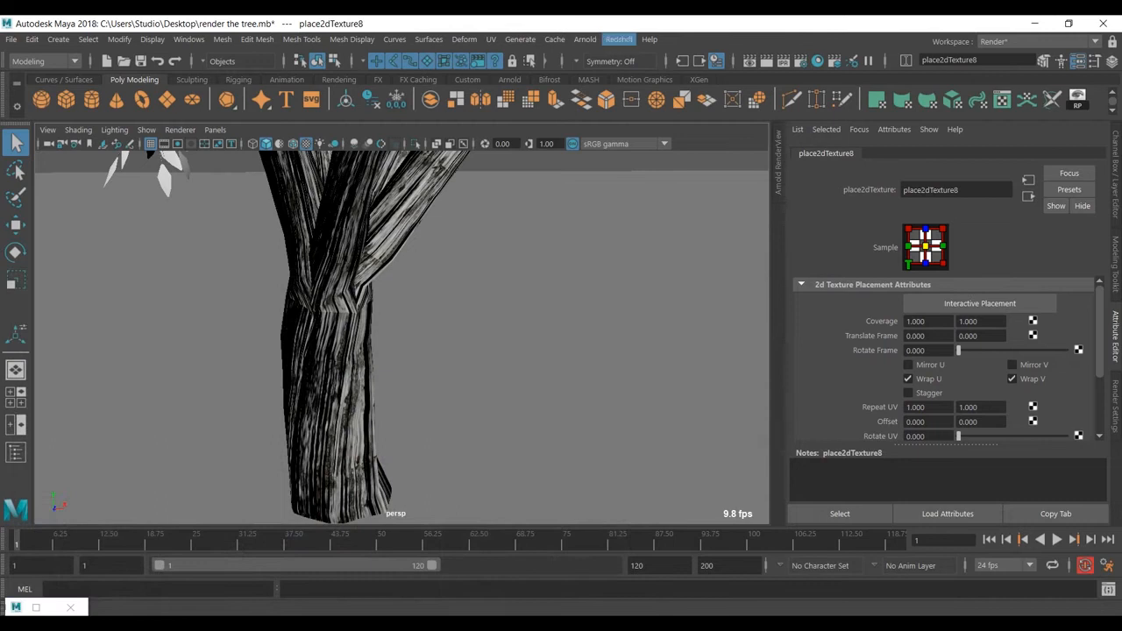
click(584, 39)
mouse_move(605, 116)
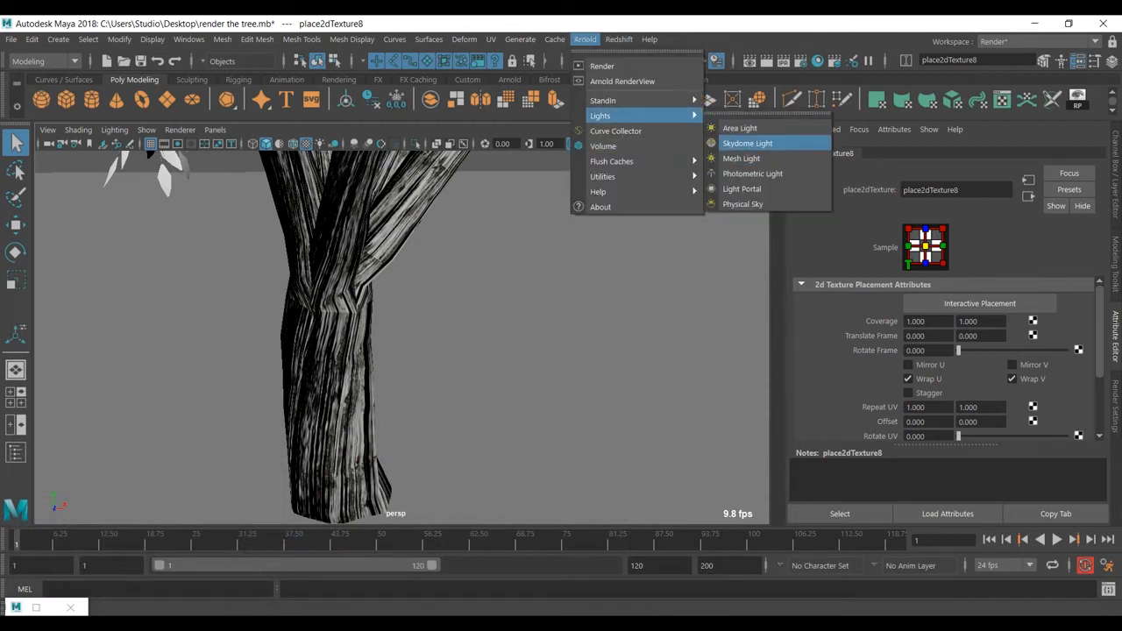
click(747, 143)
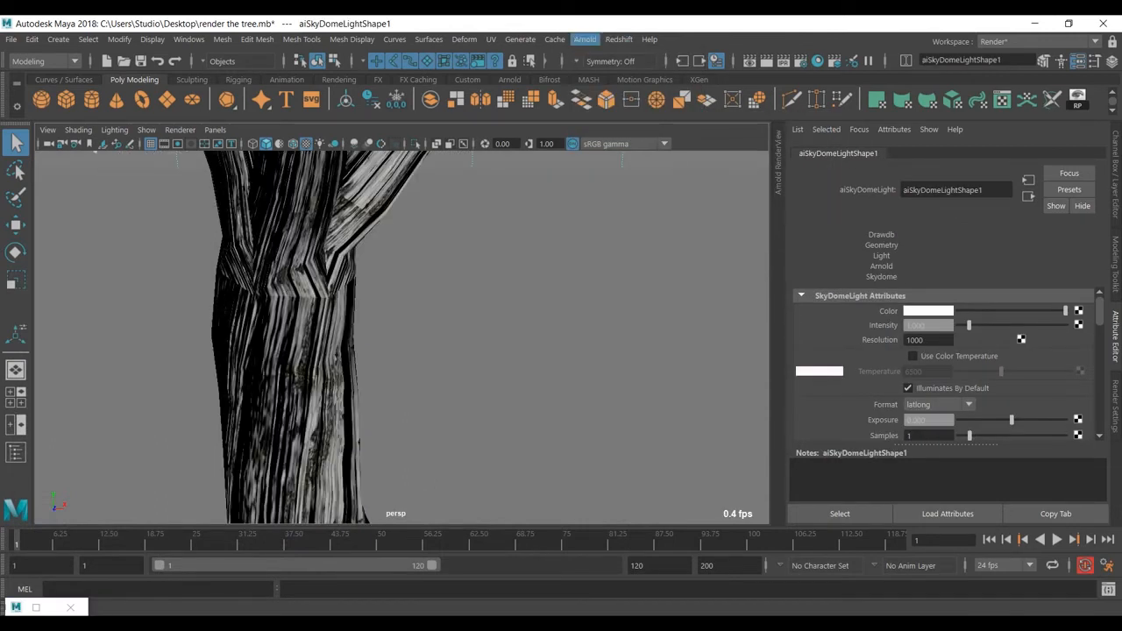
Open Arnold RenderView and render the bark-textured trunk from the perspective camera.
click(585, 39)
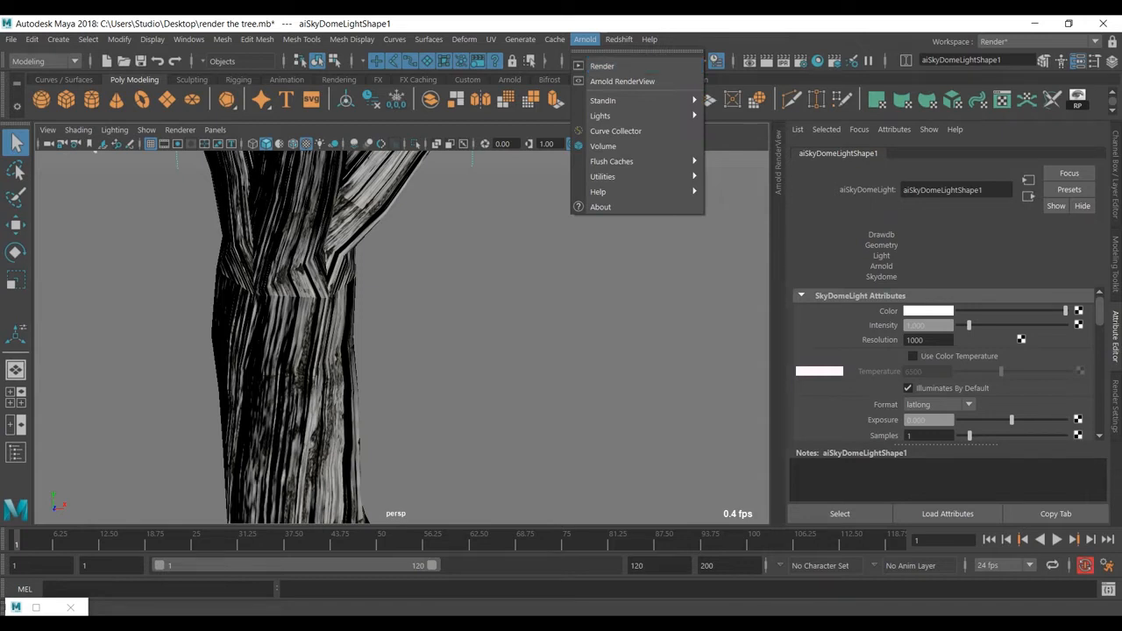
click(621, 80)
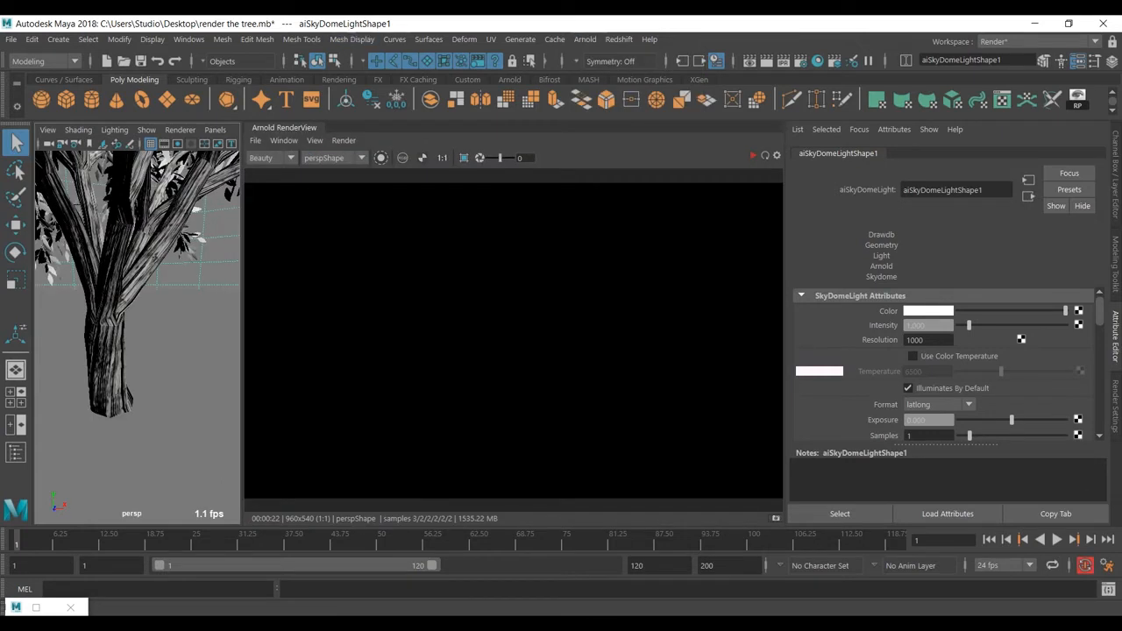
click(585, 39)
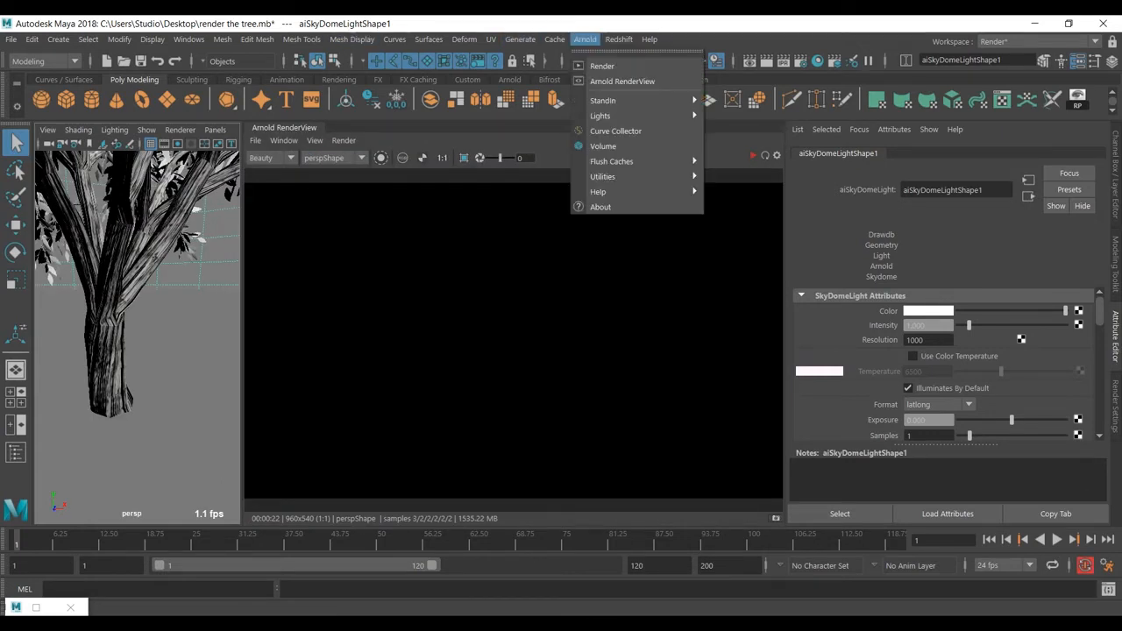
click(585, 40)
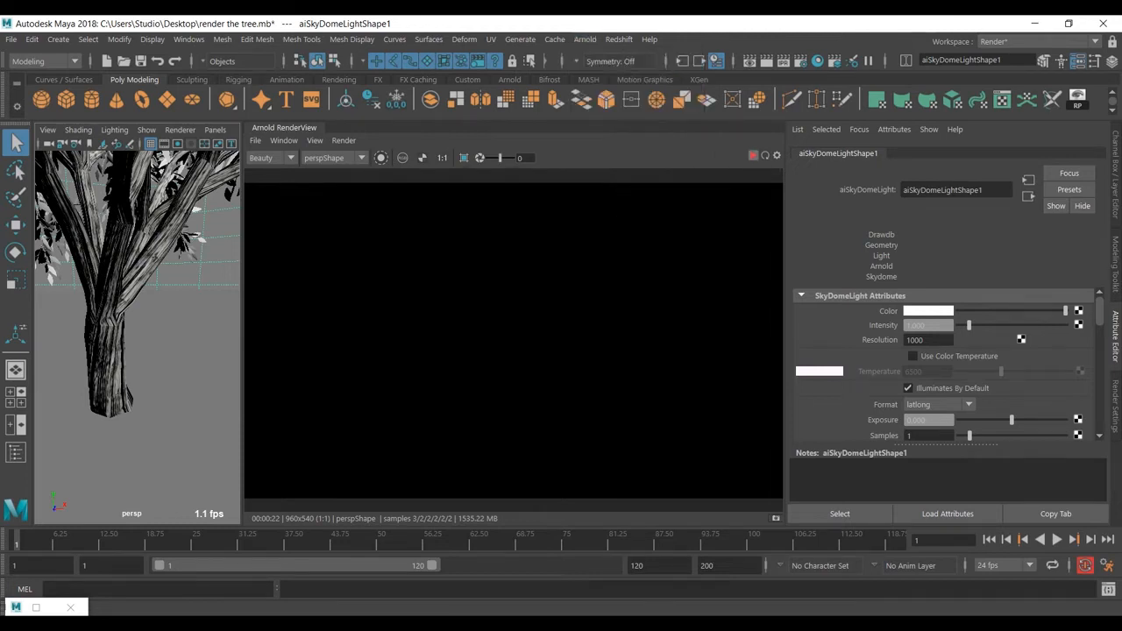
click(753, 155)
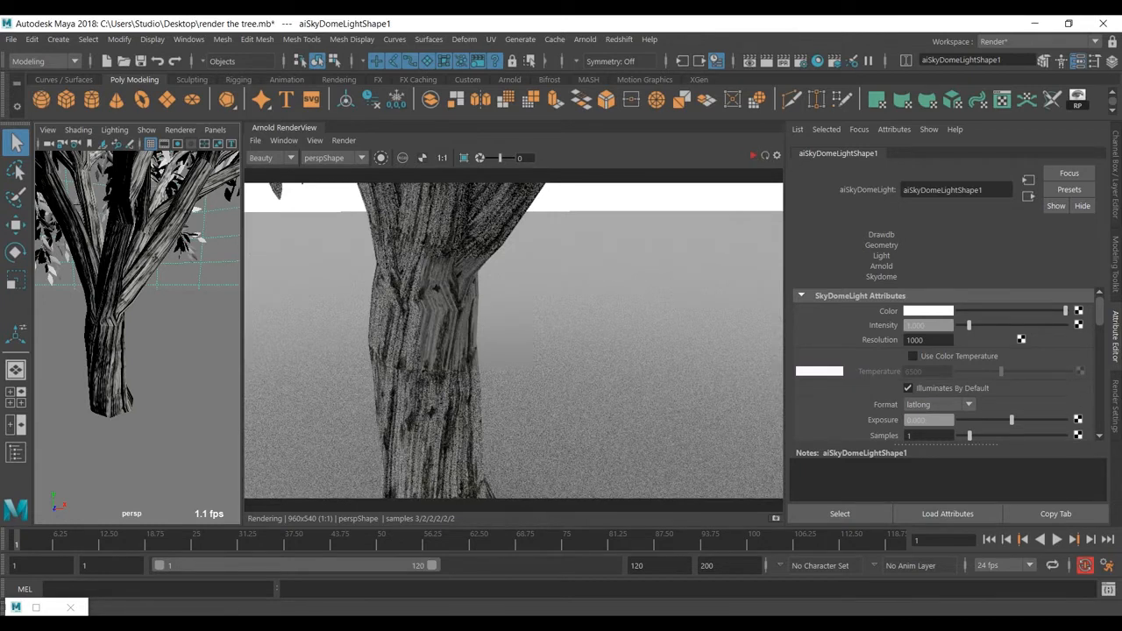
Leave the render view, frame more of the tree and select its leaf mesh in the viewport.
click(284, 128)
scroll(402, 337, down, 6)
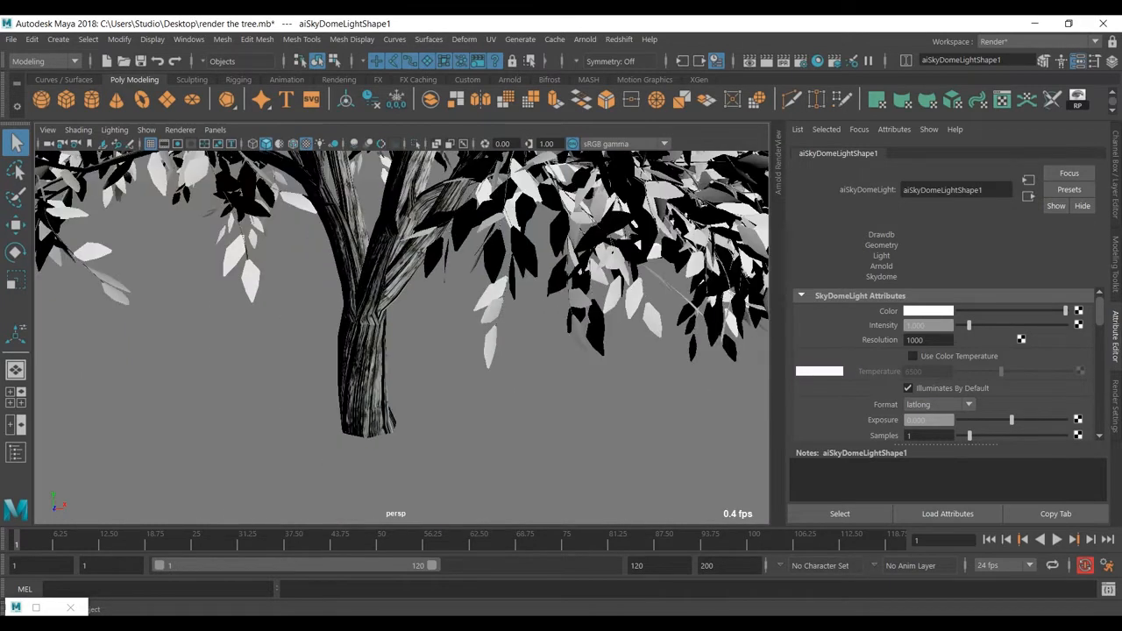
alt+drag(403, 338, 443, 303)
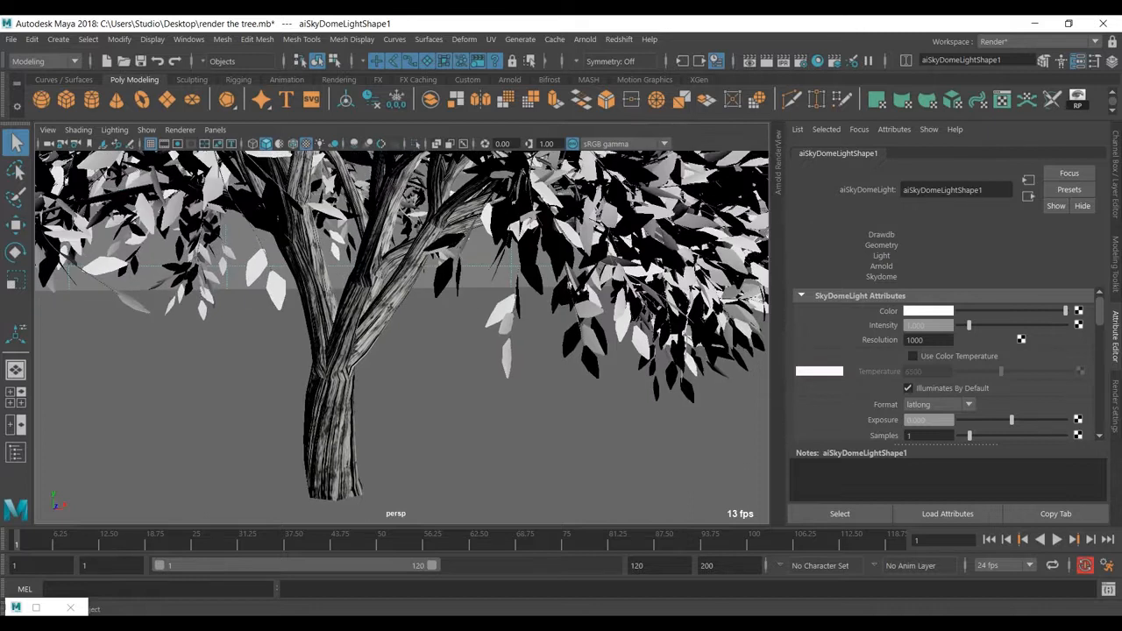
click(529, 241)
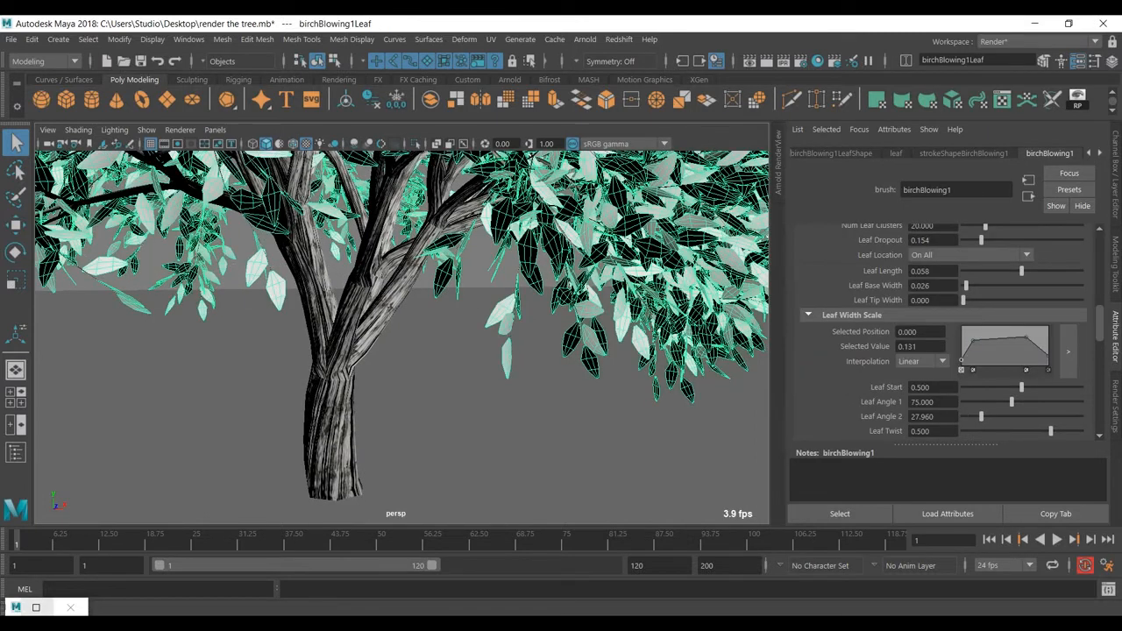
Return to Hypershade, clear the wood network from the graph and graph the leaf material's network instead.
click(36, 607)
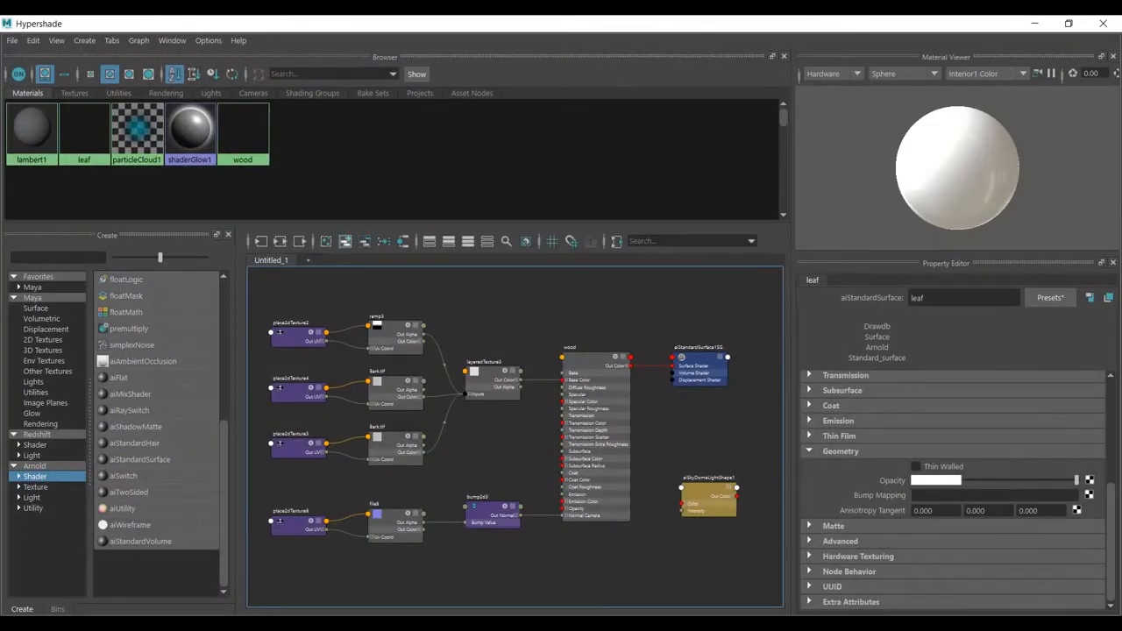
click(326, 241)
right_drag(123, 158, 128, 186)
click(426, 312)
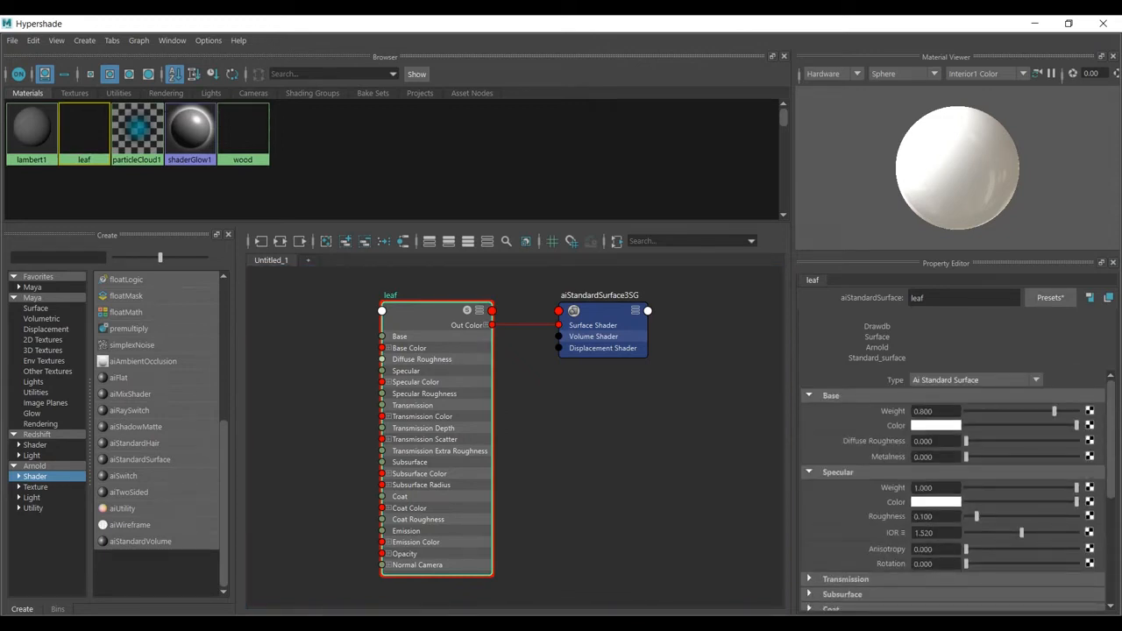
alt+middle_drag(438, 428, 534, 431)
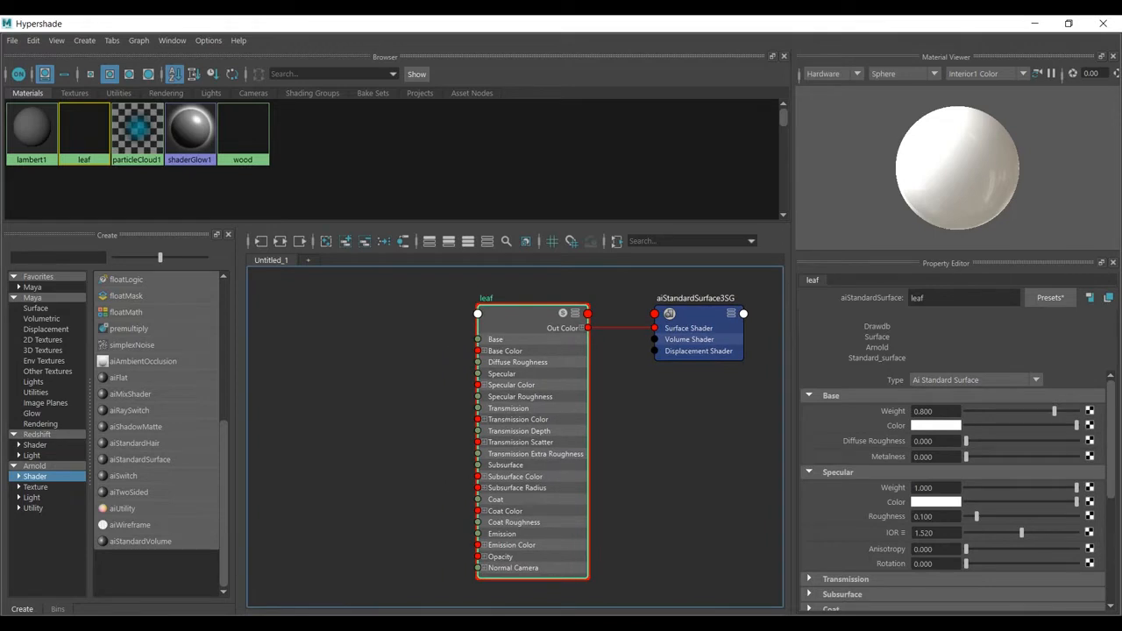
Connect a File texture to the leaf material's Base Color and load leaf_diff.png into it.
click(1090, 426)
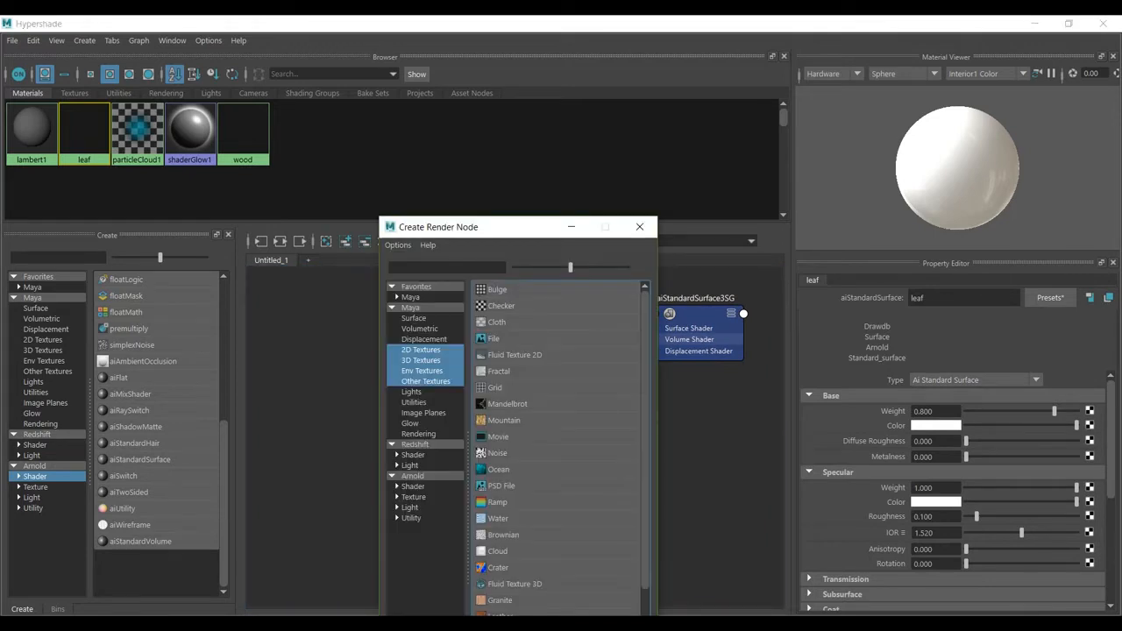
click(494, 338)
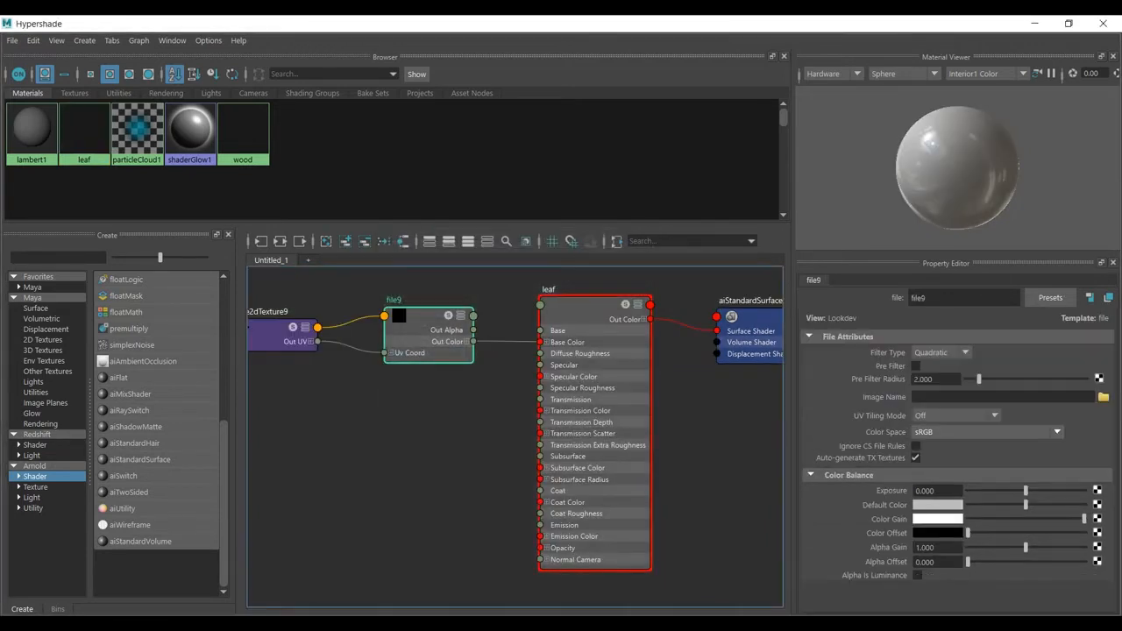
click(1102, 397)
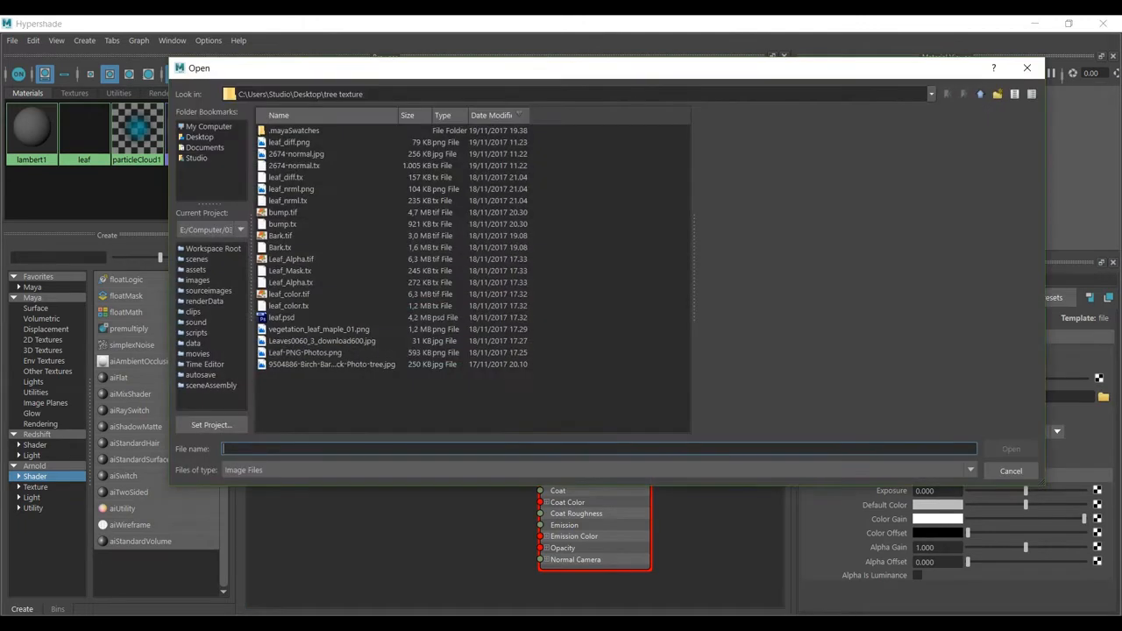
click(290, 143)
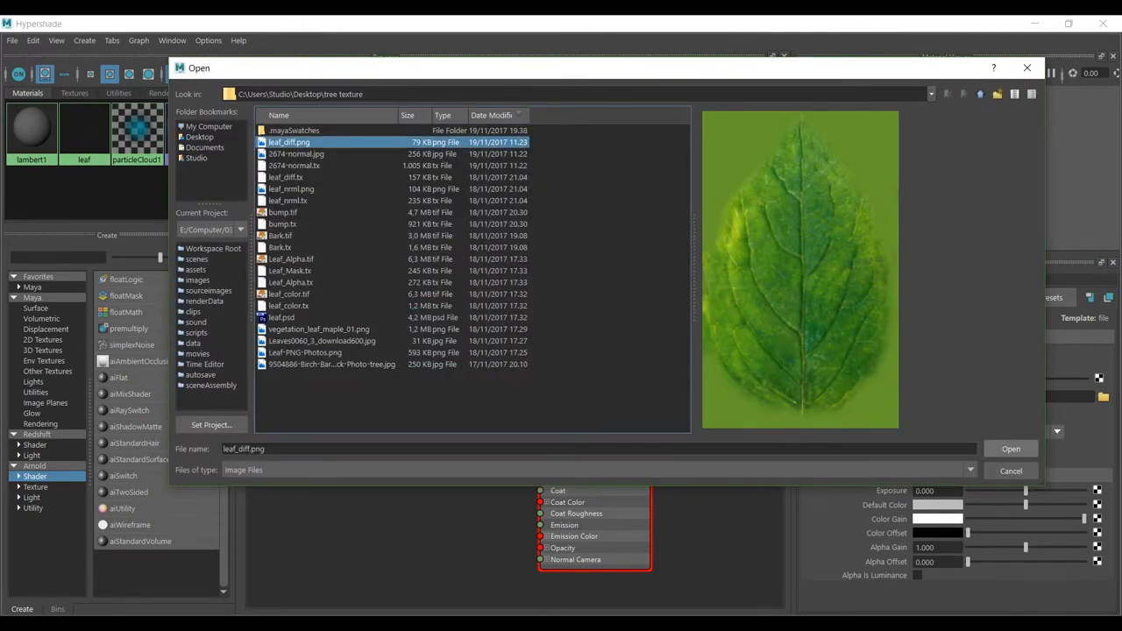
click(1011, 449)
drag(430, 330, 420, 326)
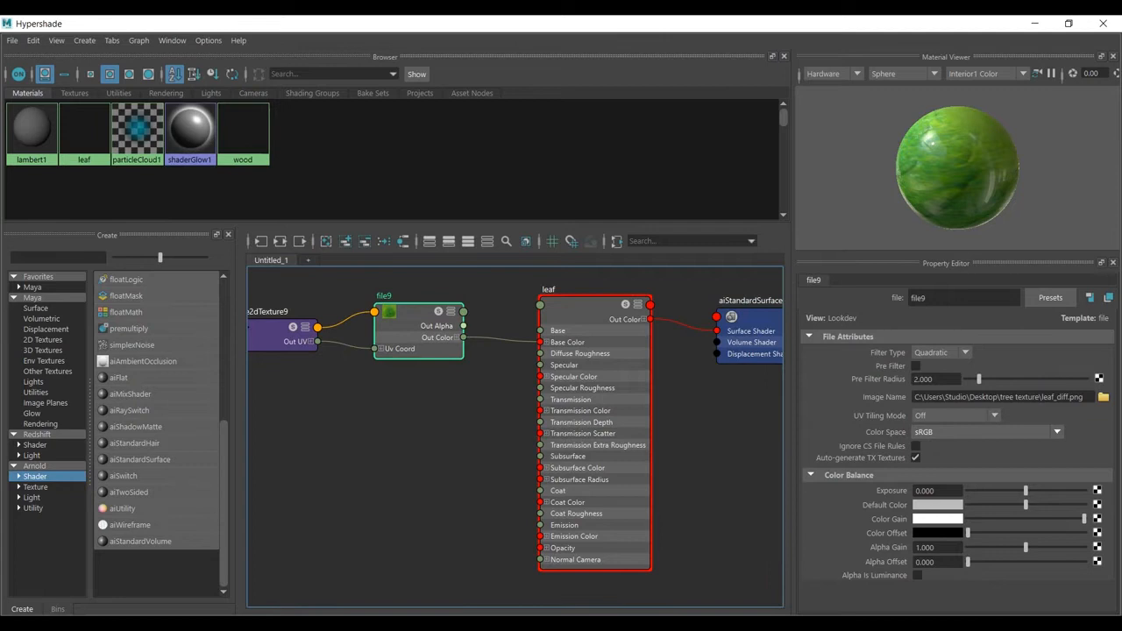
click(495, 391)
Add a File texture to the leaf material's Bump Mapping and set the bump node to Tangent Space Normals.
click(591, 305)
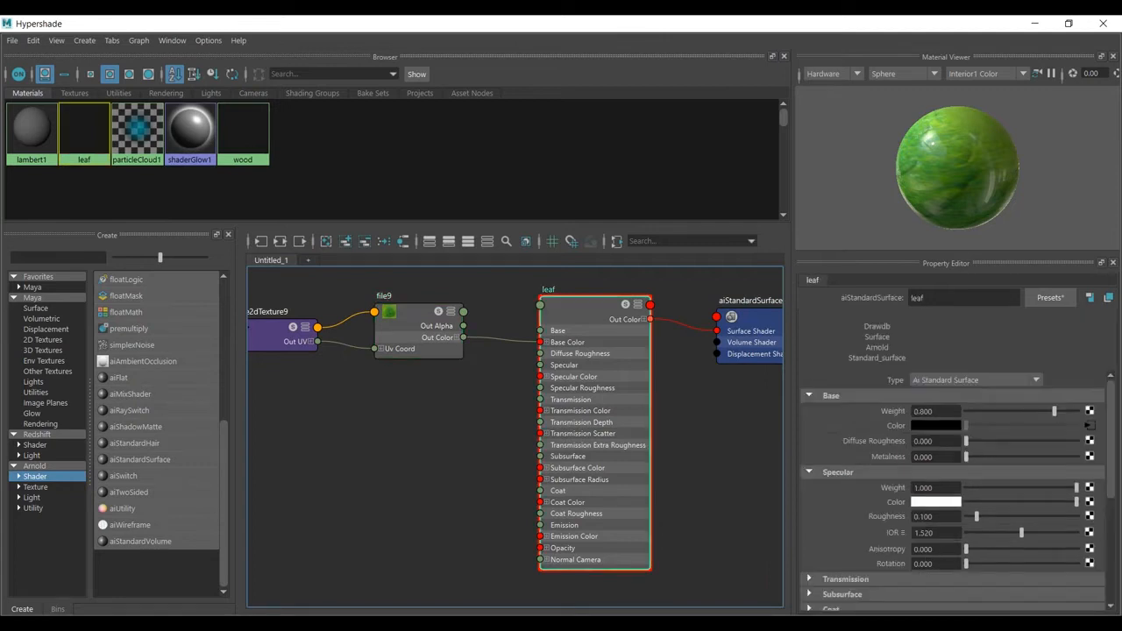
scroll(952, 491, down, 6)
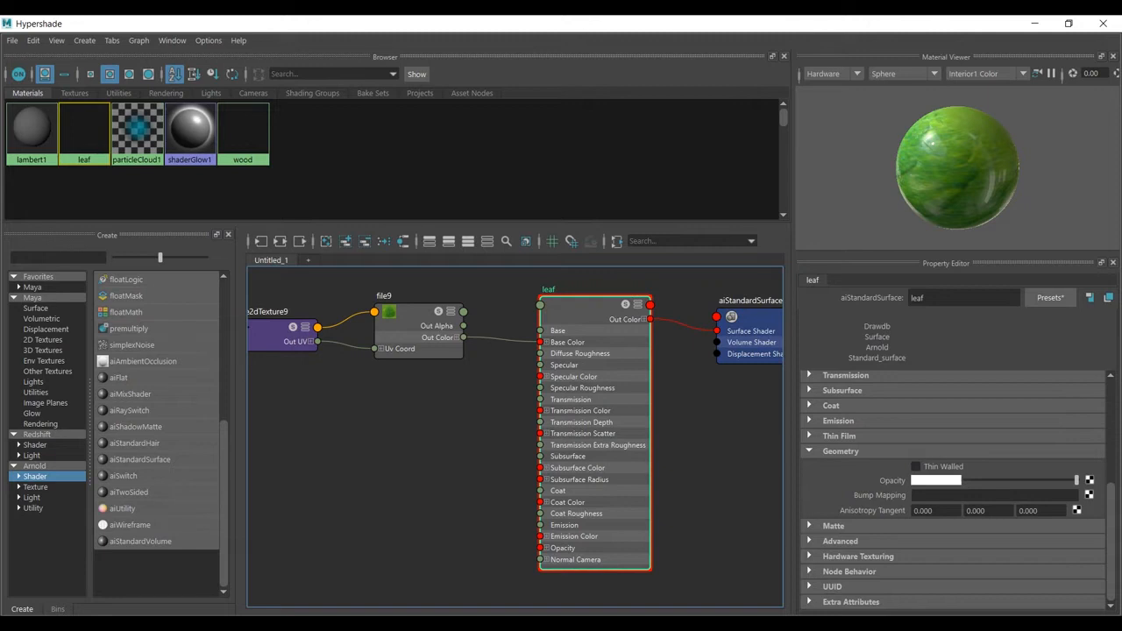
click(1090, 481)
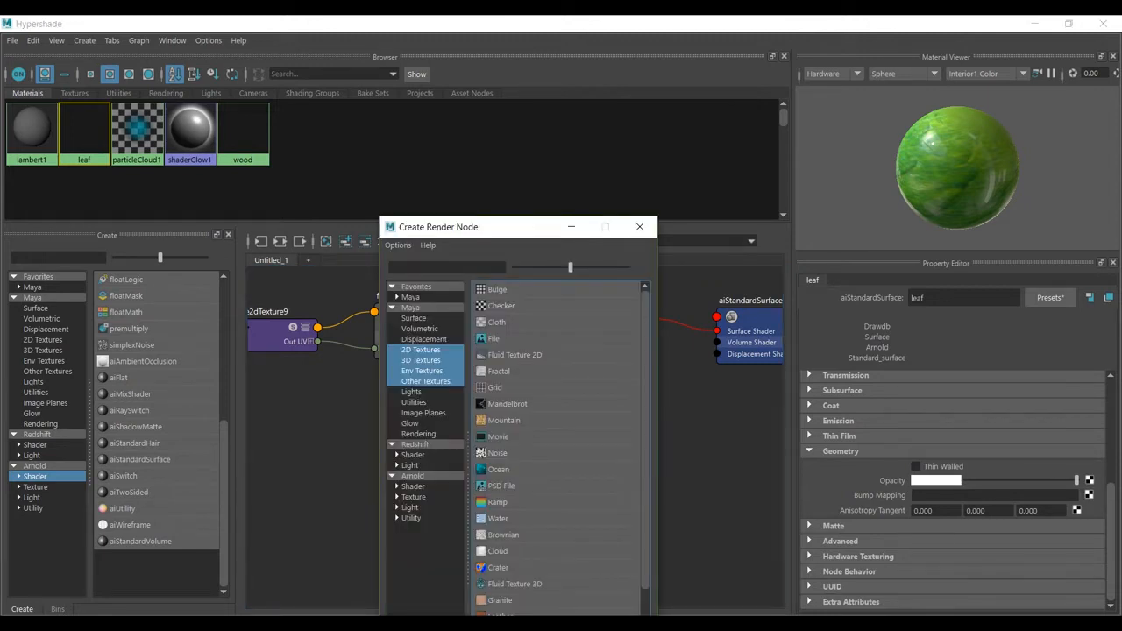
click(494, 338)
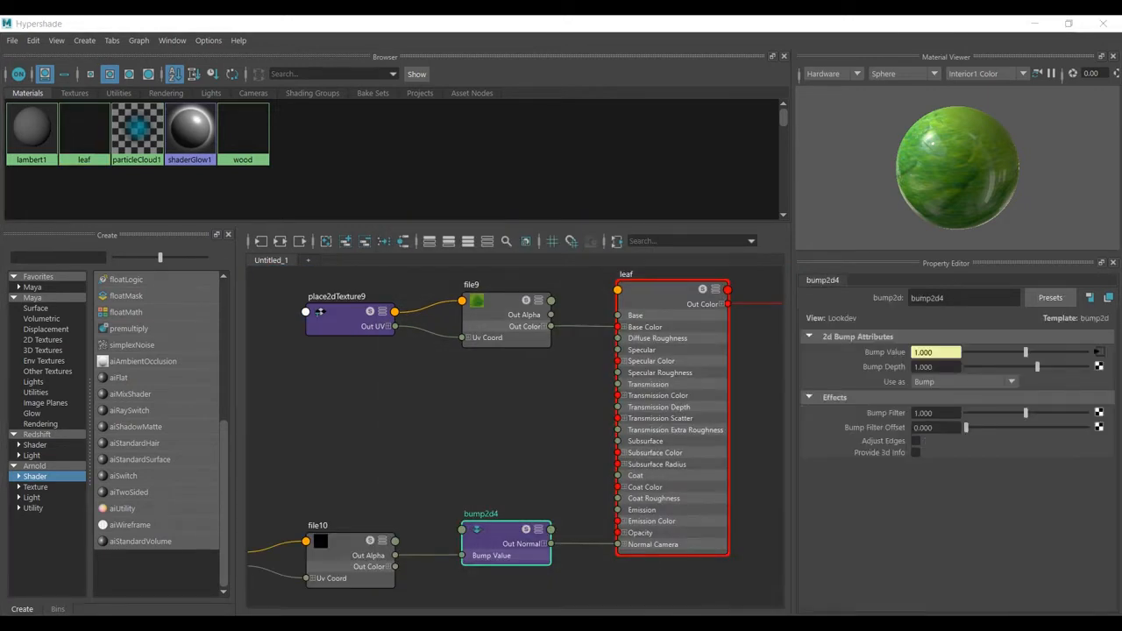
click(963, 382)
click(962, 408)
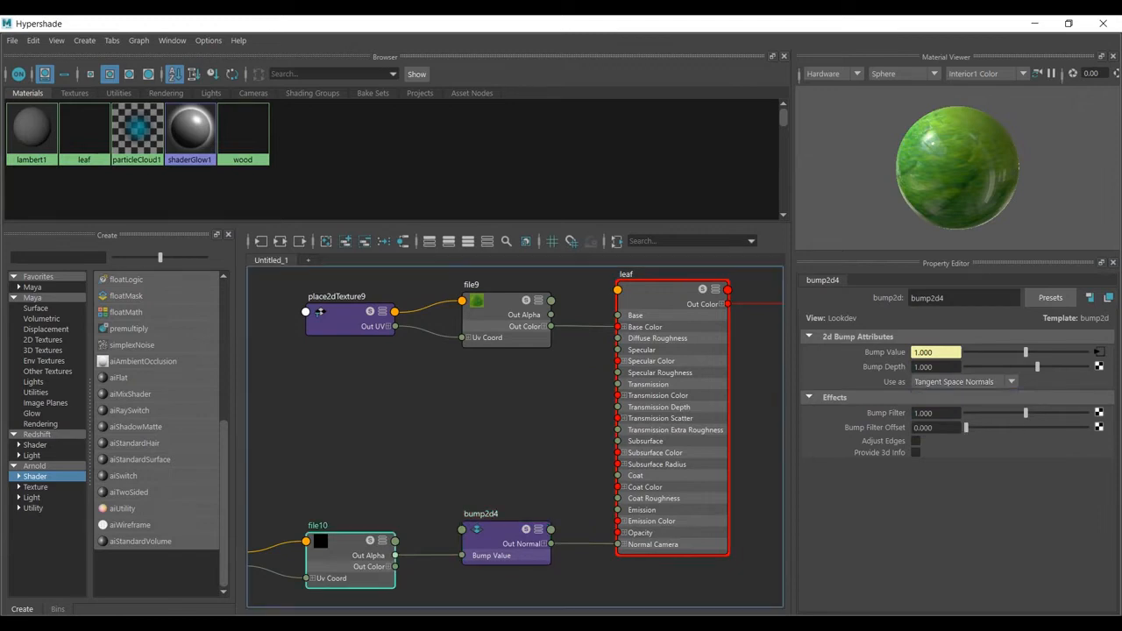
Load leaf_nrml.png into the File texture feeding the leaf's bump node.
click(1099, 353)
click(1103, 397)
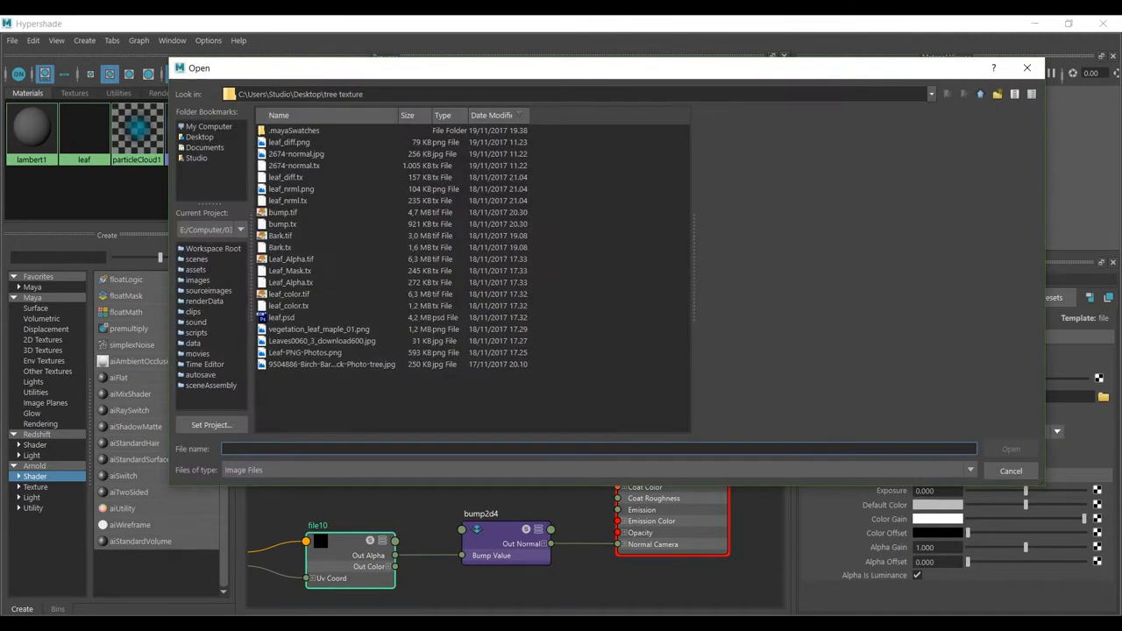
click(291, 190)
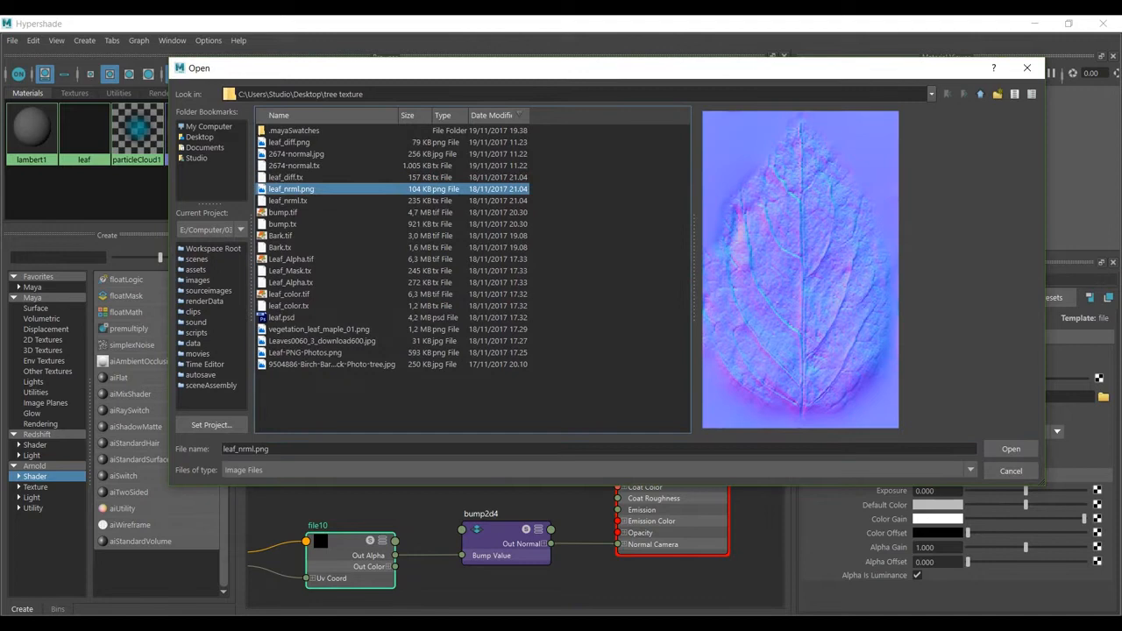
click(1011, 449)
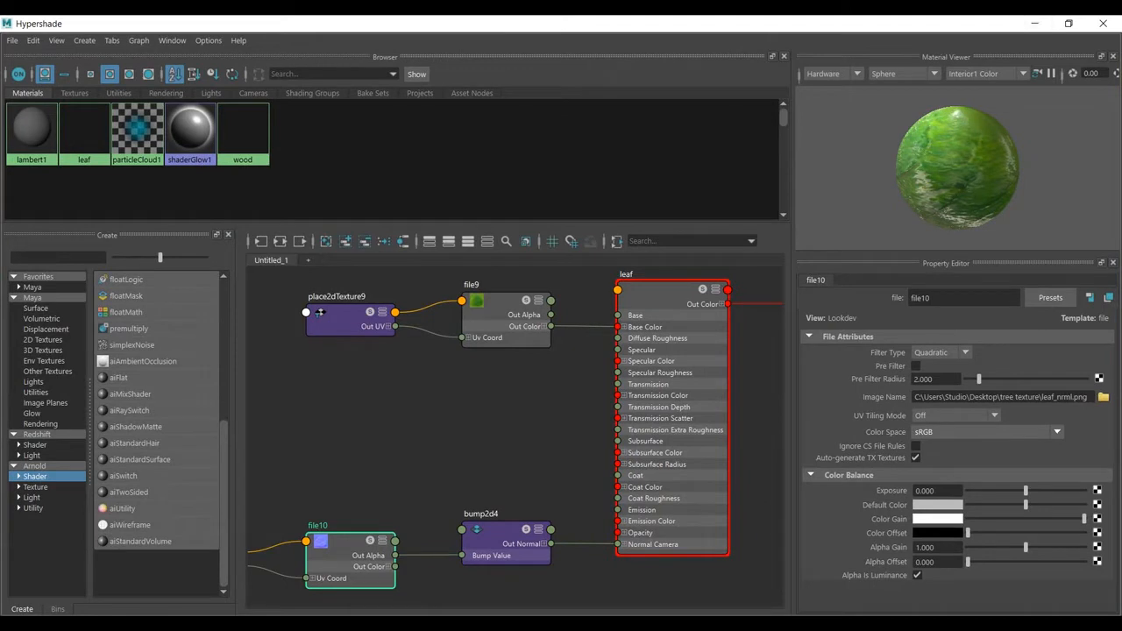
Check the leaf texture up close in the viewport, then show place2dTexture9's placement attributes in the main Maya window.
click(1035, 23)
alt+middle_drag(394, 333, 465, 386)
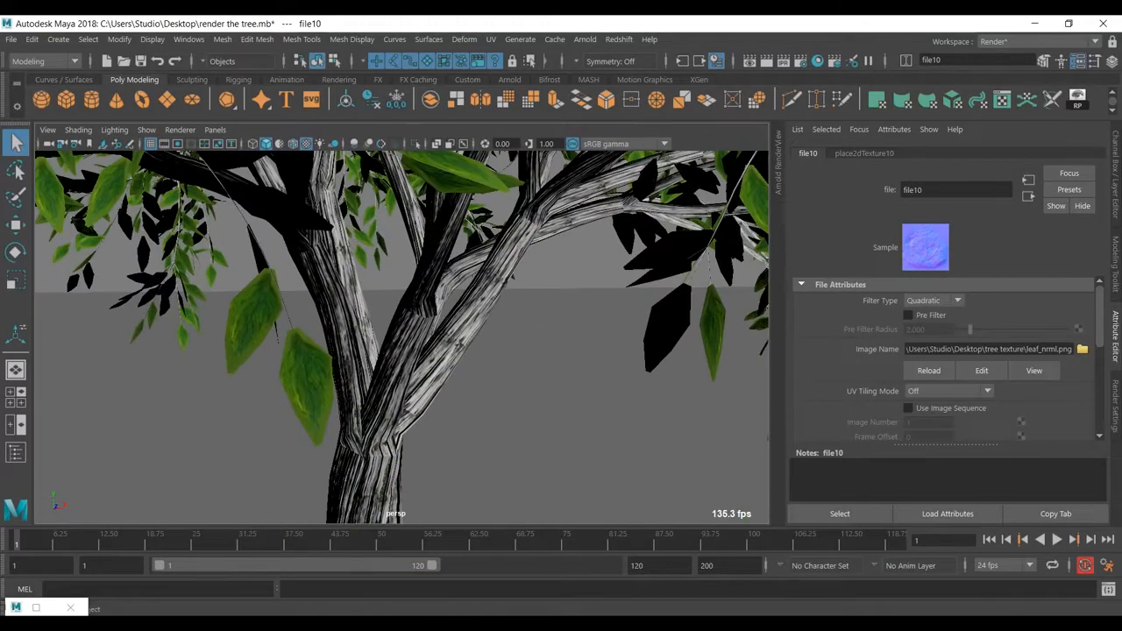
scroll(478, 276, up, 2)
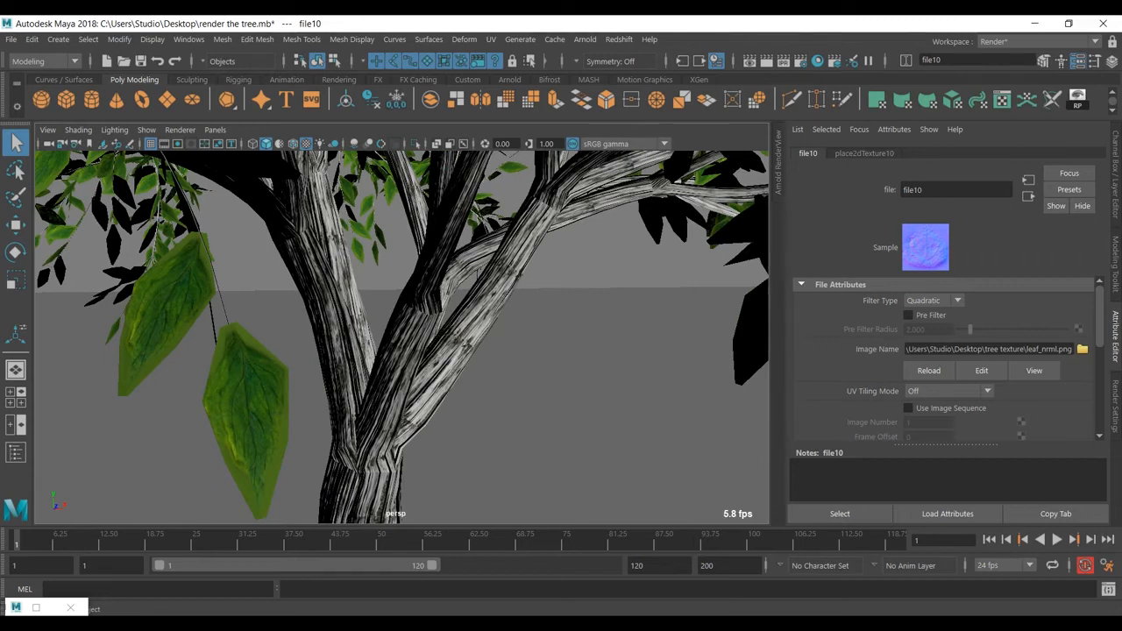
mouse_move(478, 275)
alt+middle_down()
mouse_move(506, 252)
mouse_move(493, 264)
alt+middle_up()
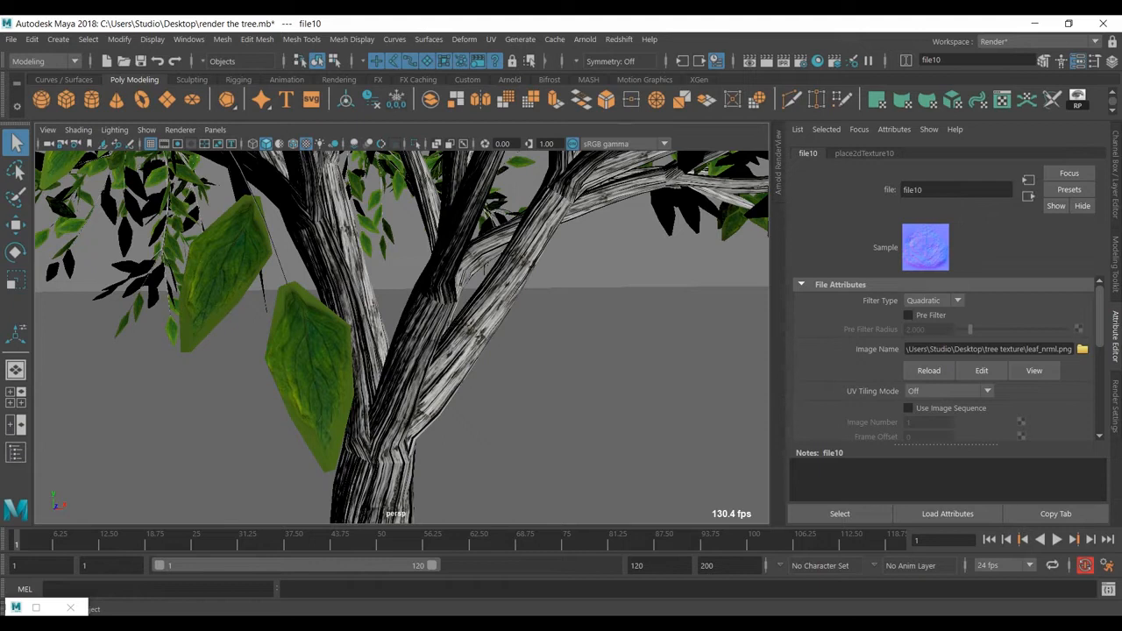
click(36, 607)
click(447, 421)
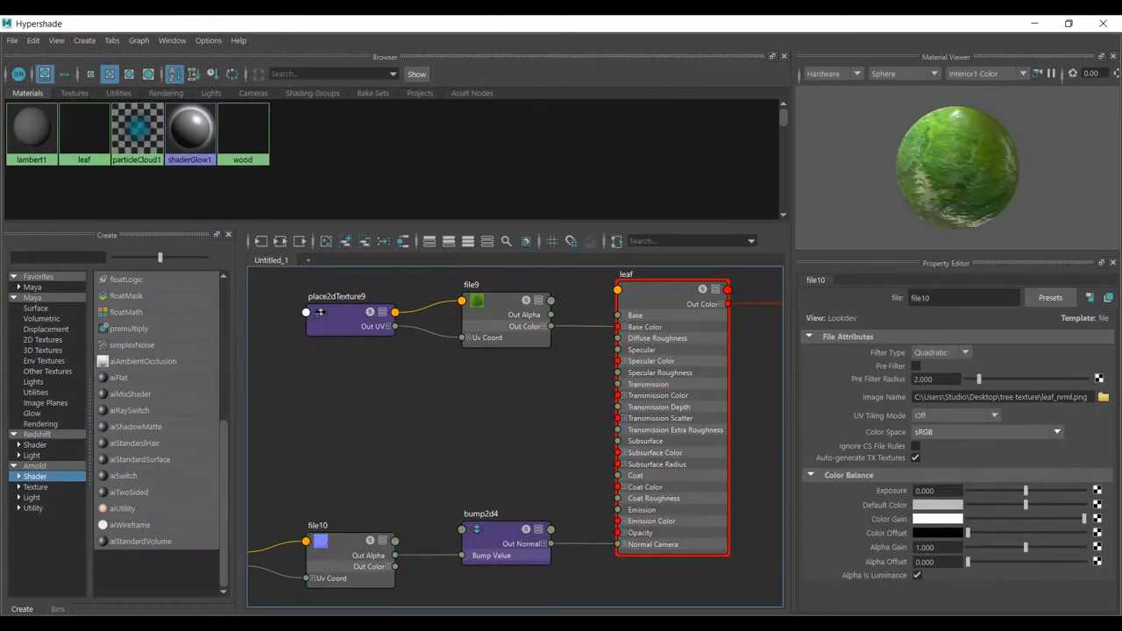
click(320, 312)
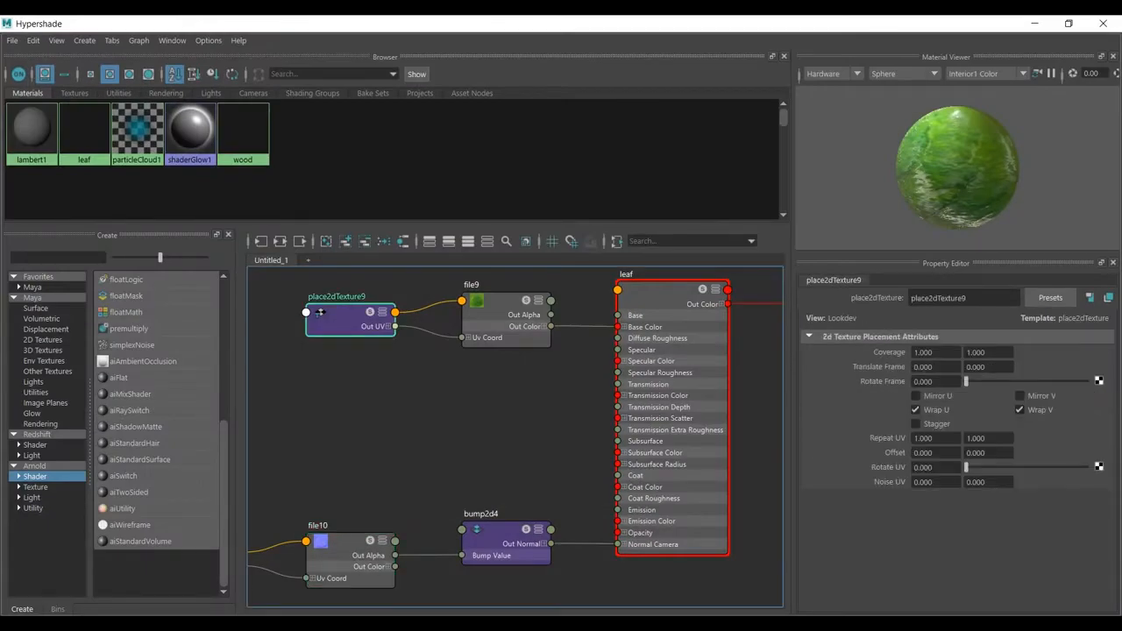
click(1035, 24)
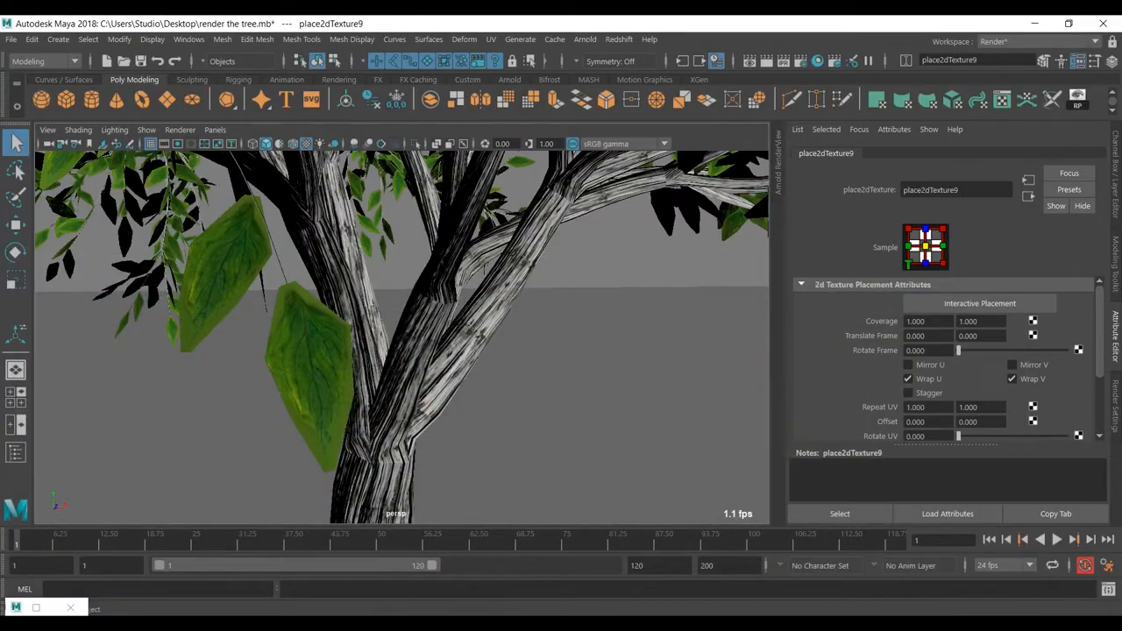
Adjust the leaf colour texture's U placement to a Coverage of 1.3 and a Translate Frame of -0.2.
double_click(917, 322)
text(2)
key(Return)
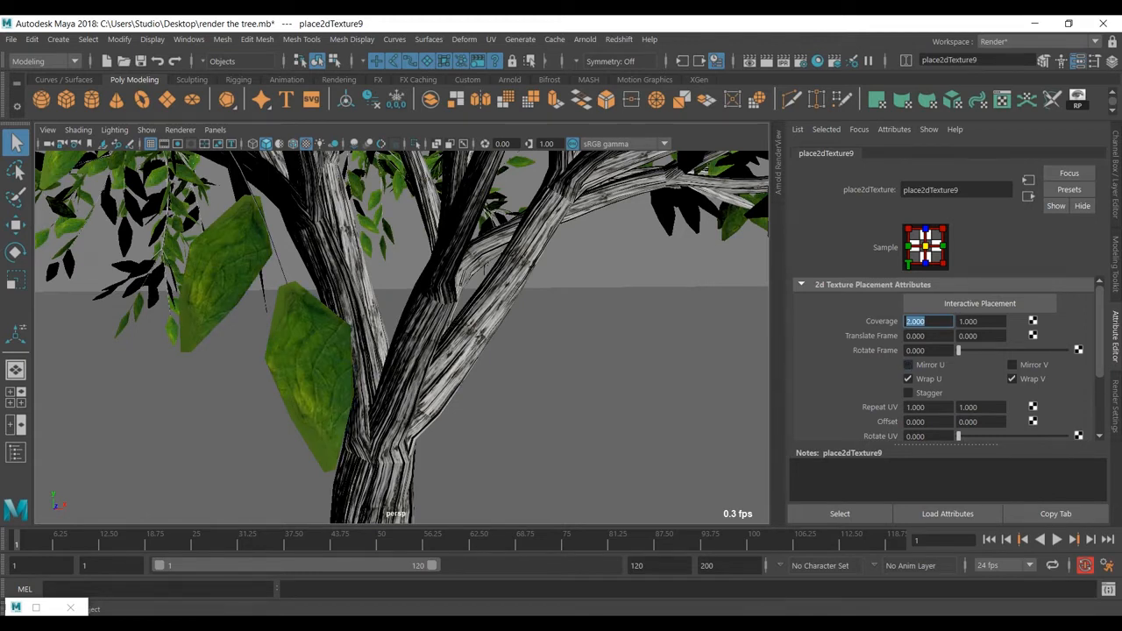
double_click(917, 336)
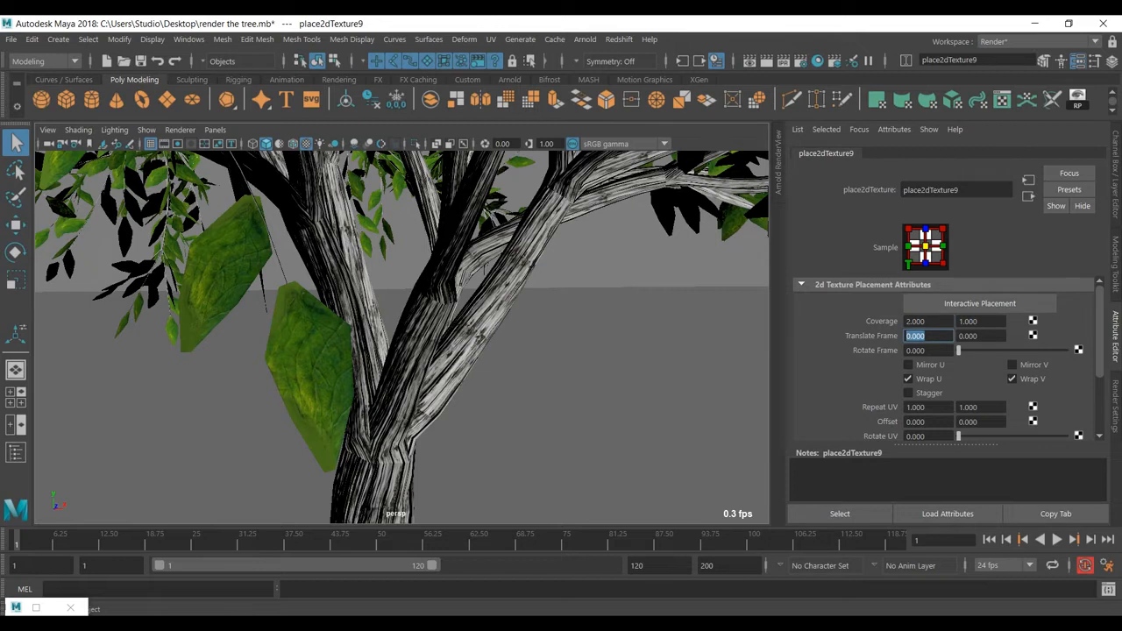
text(-0.1)
key(Return)
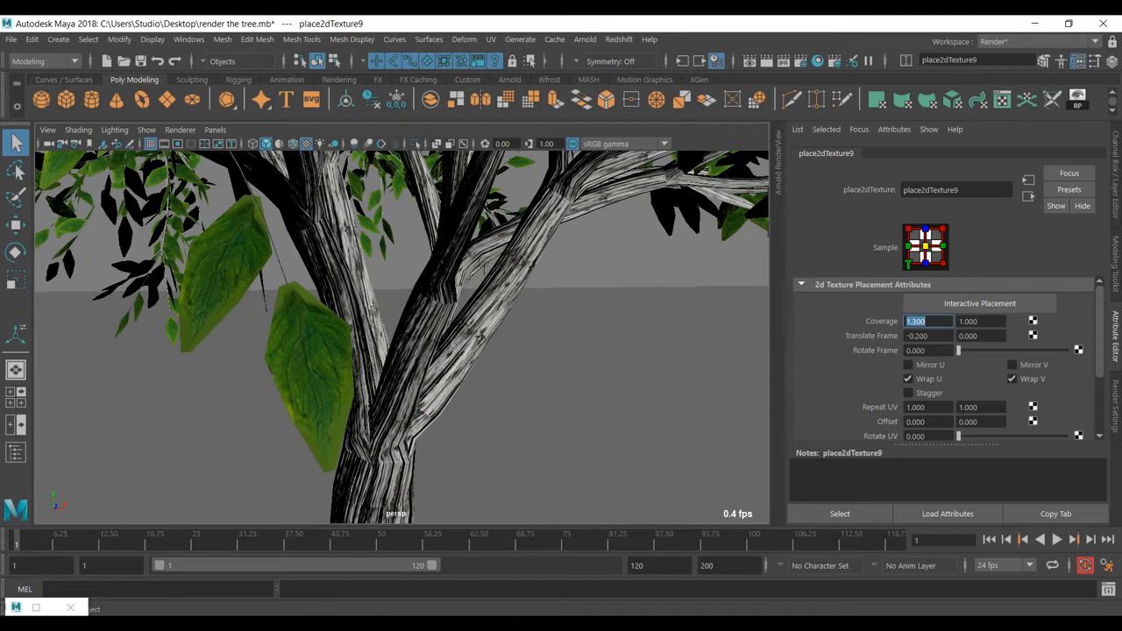
Set the leaf colour texture's V Coverage to 1.7 and its V Translate Frame to -0.2.
key(Tab)
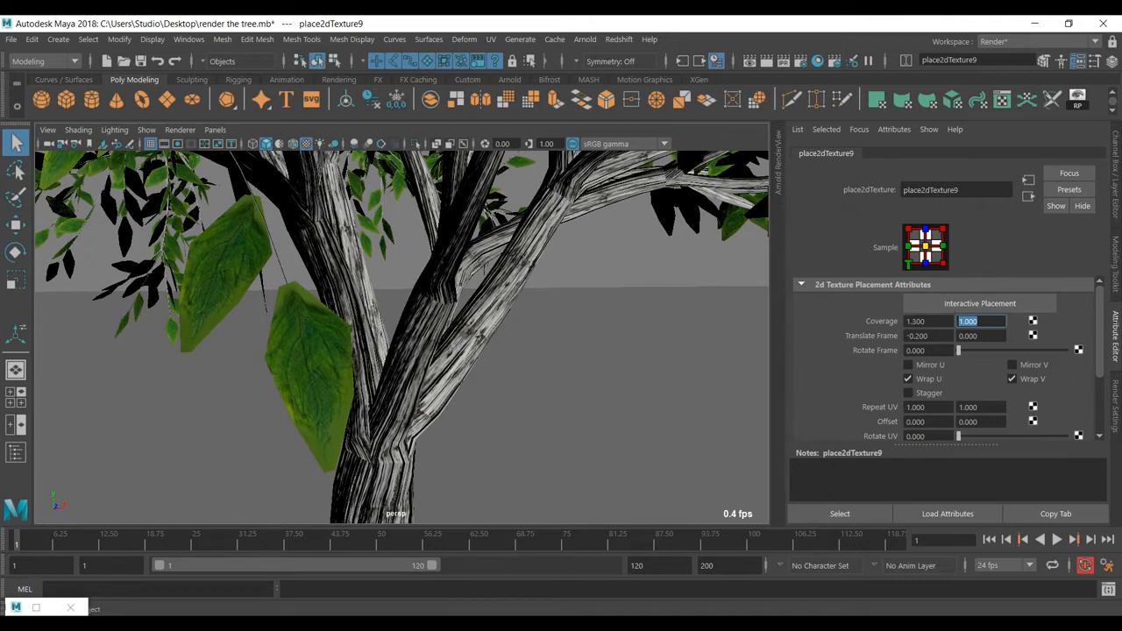
text(1.5)
key(Return)
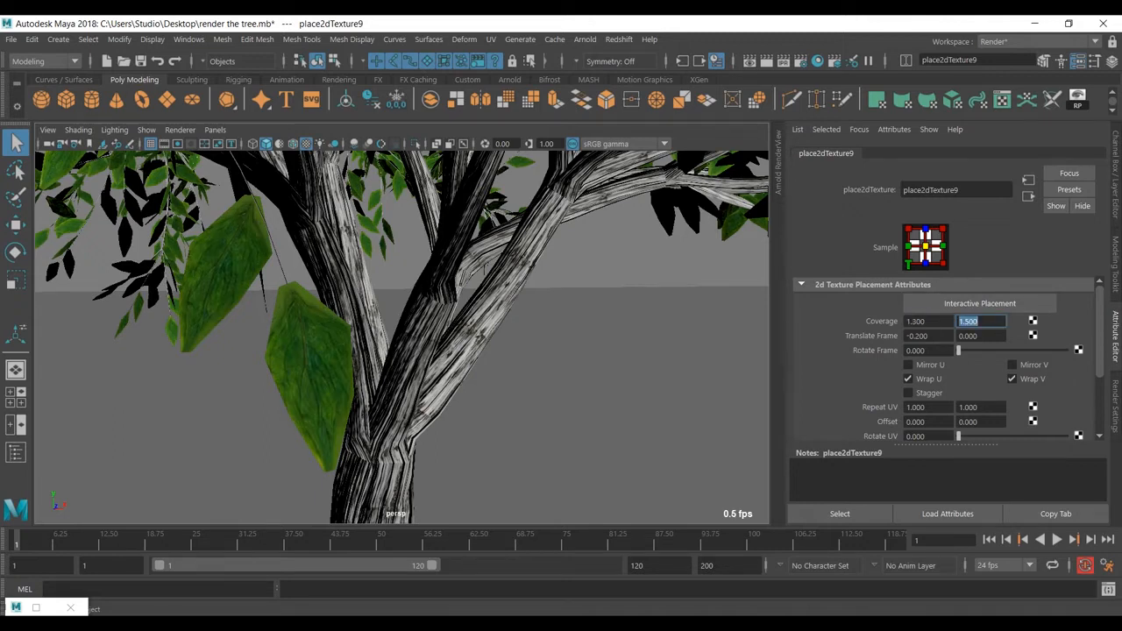
text(1.7)
key(Return)
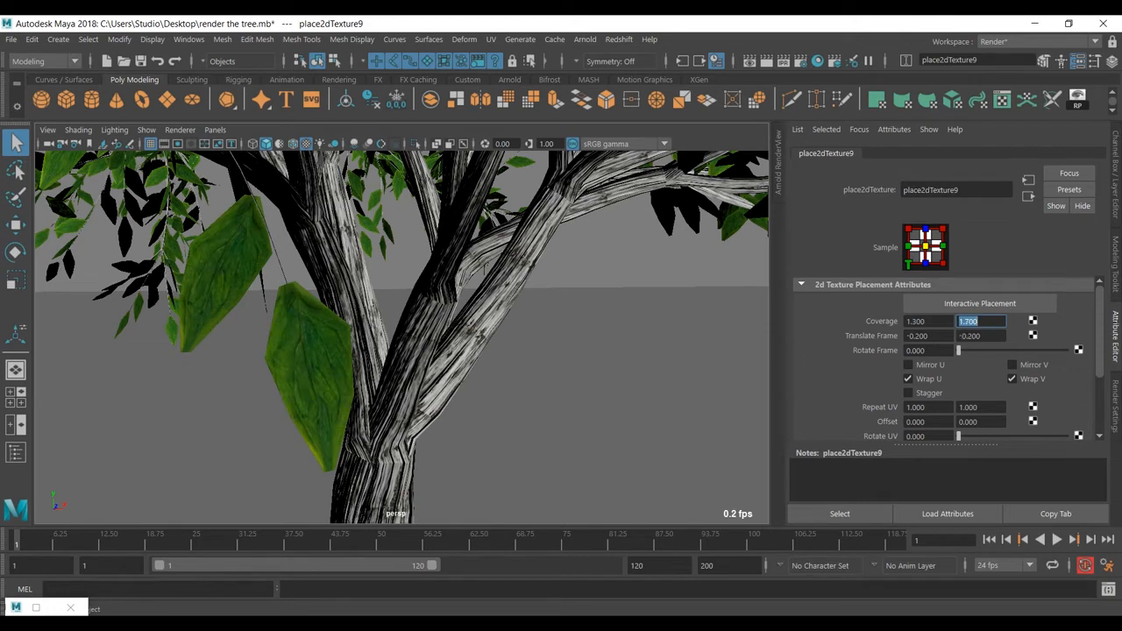
Select the leaf mesh and examine the textured foliage across the whole tree from several distances and angles.
click(310, 375)
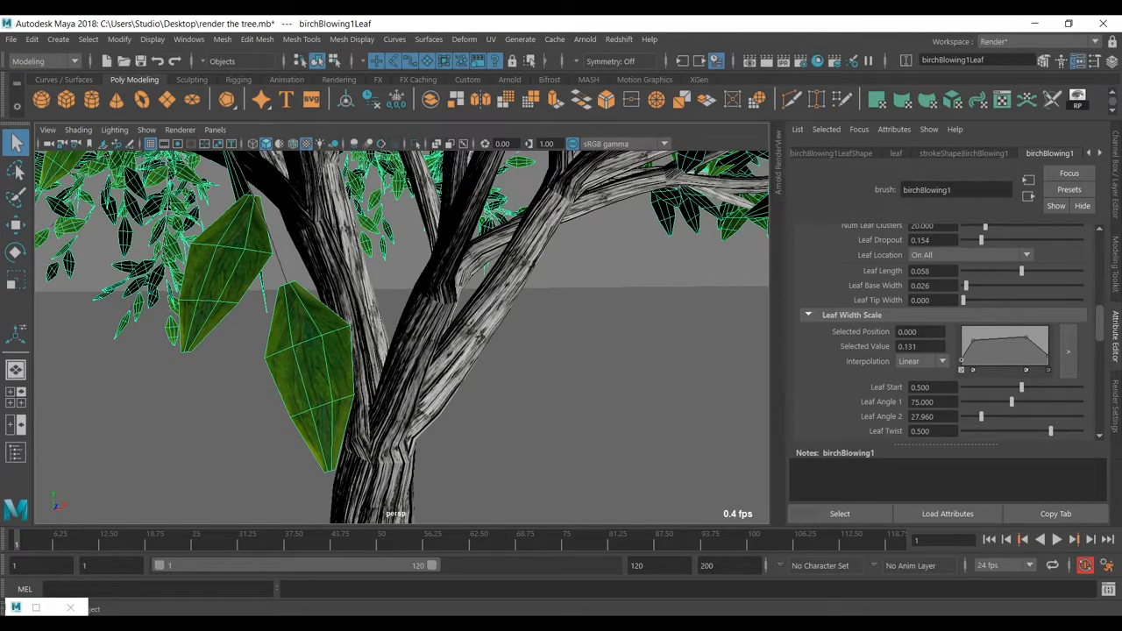
scroll(401, 338, down, 10)
alt+drag(401, 338, 354, 347)
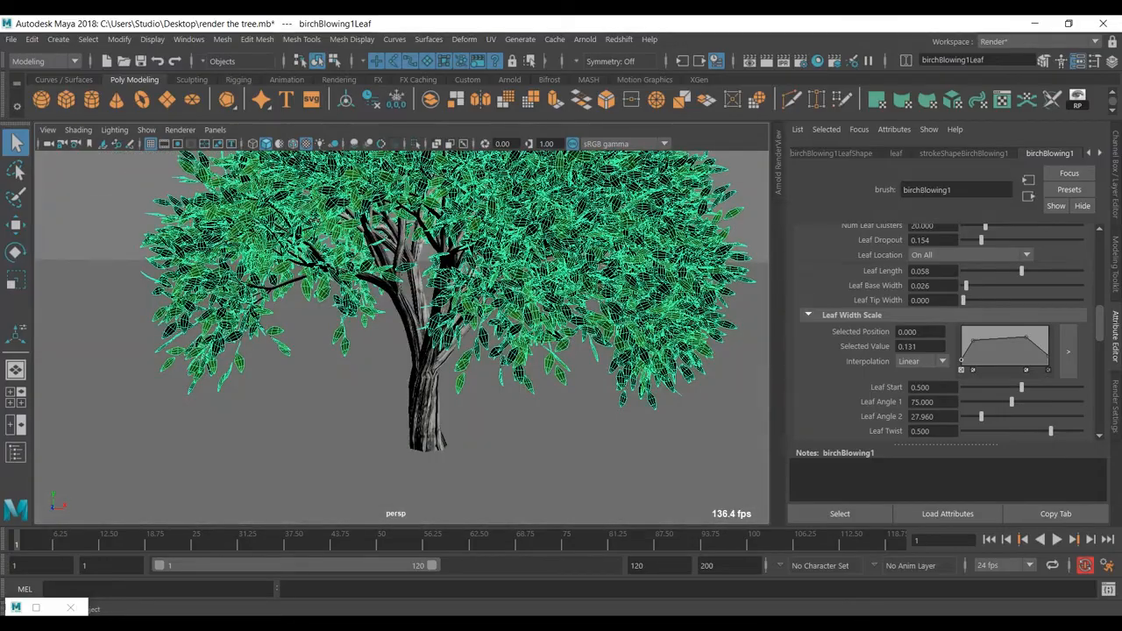
alt+middle_drag(354, 348, 340, 390)
scroll(339, 390, up, 4)
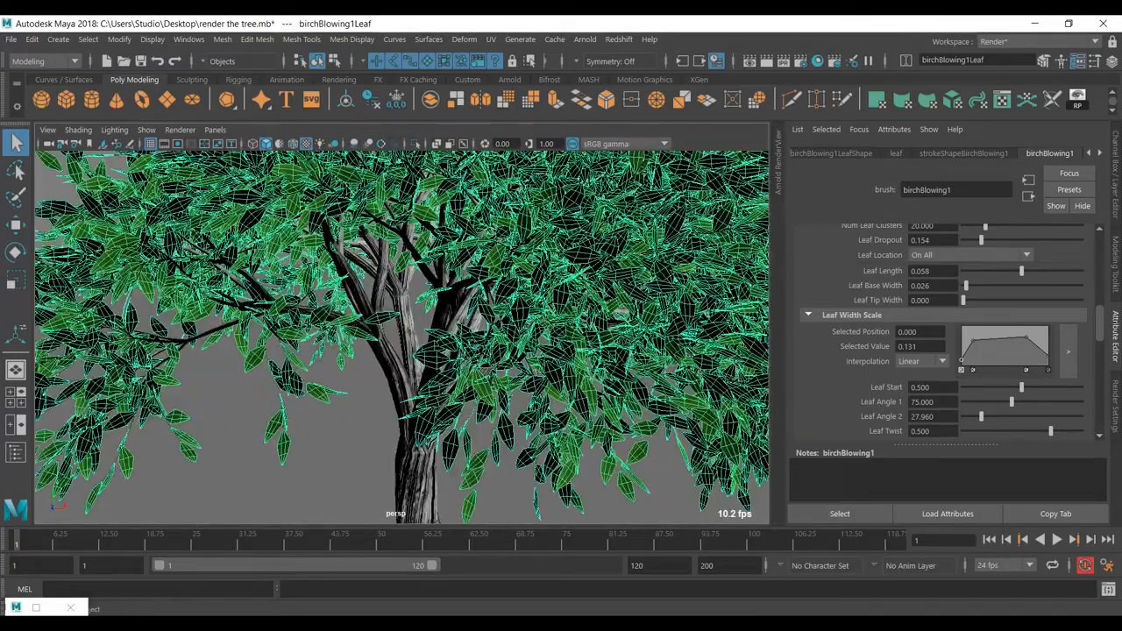
scroll(403, 337, down, 6)
scroll(403, 338, up, 6)
alt+drag(403, 338, 265, 393)
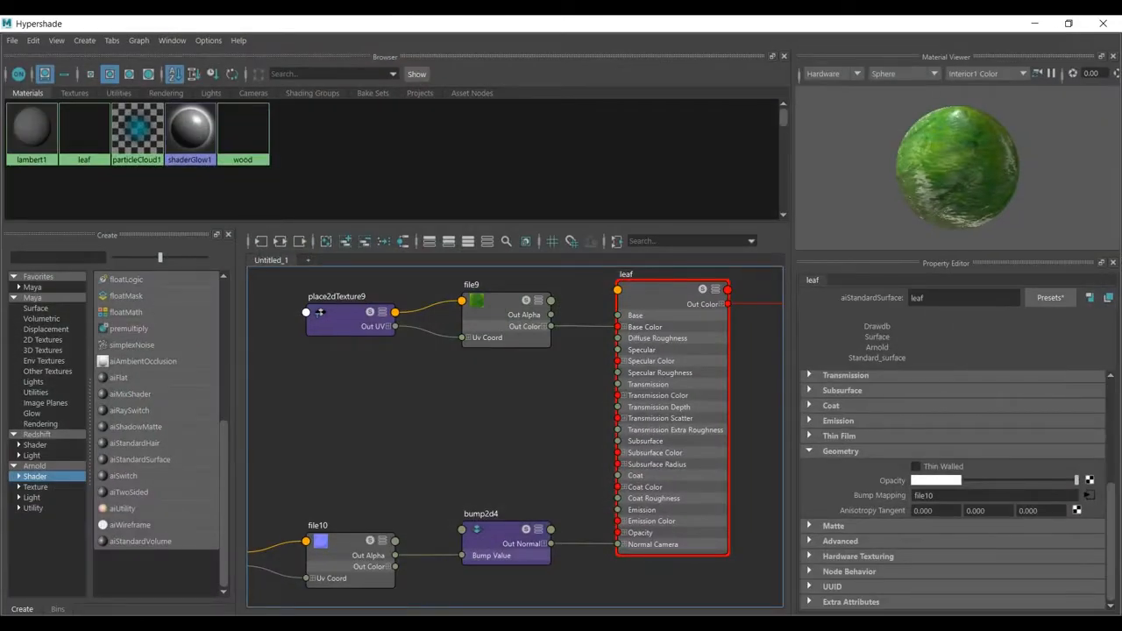
Lower the leaf material's Opacity slightly below full in Hypershade.
click(673, 294)
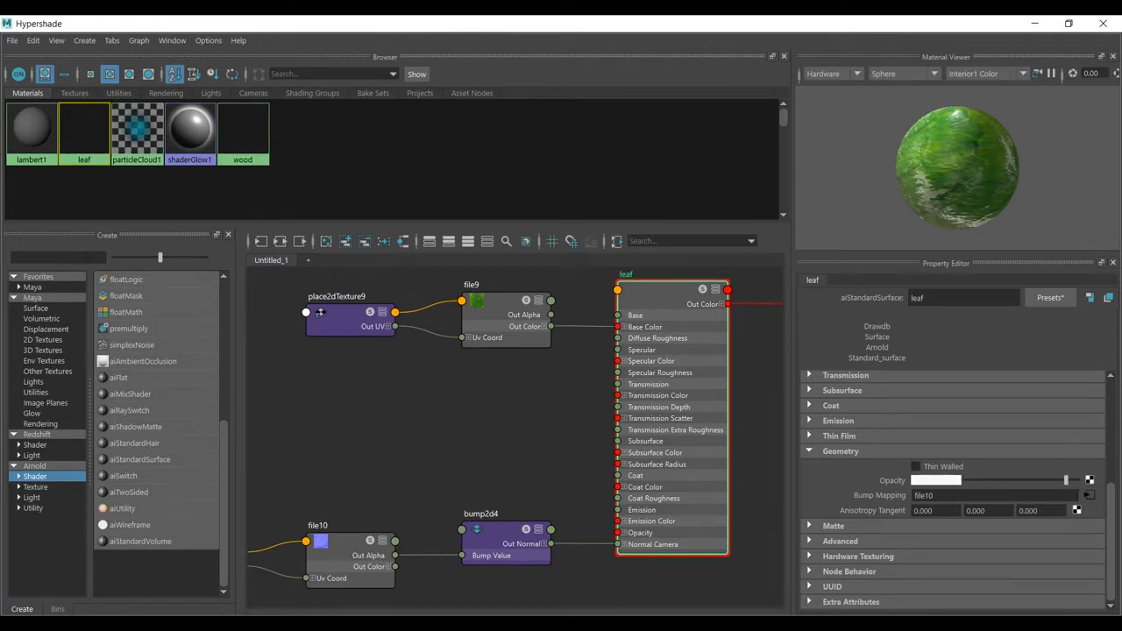
mouse_move(1077, 481)
mouse_down()
mouse_move(1043, 480)
mouse_move(1065, 480)
mouse_up()
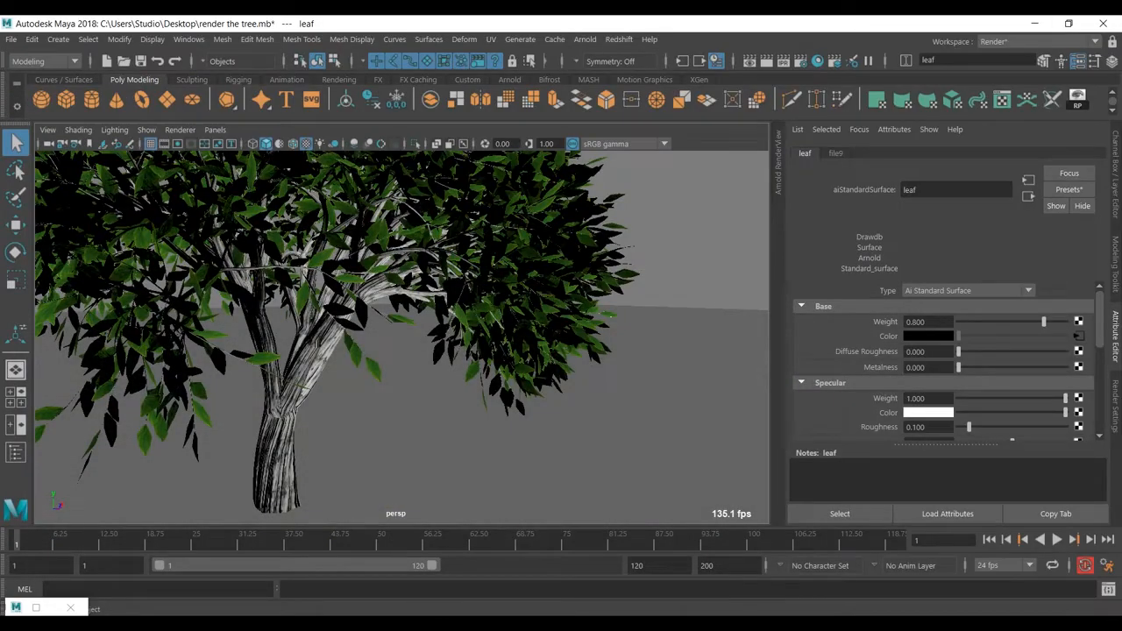
Select the leaf mesh and examine the Arnold Opaque and Visibility settings on its shape node.
click(285, 429)
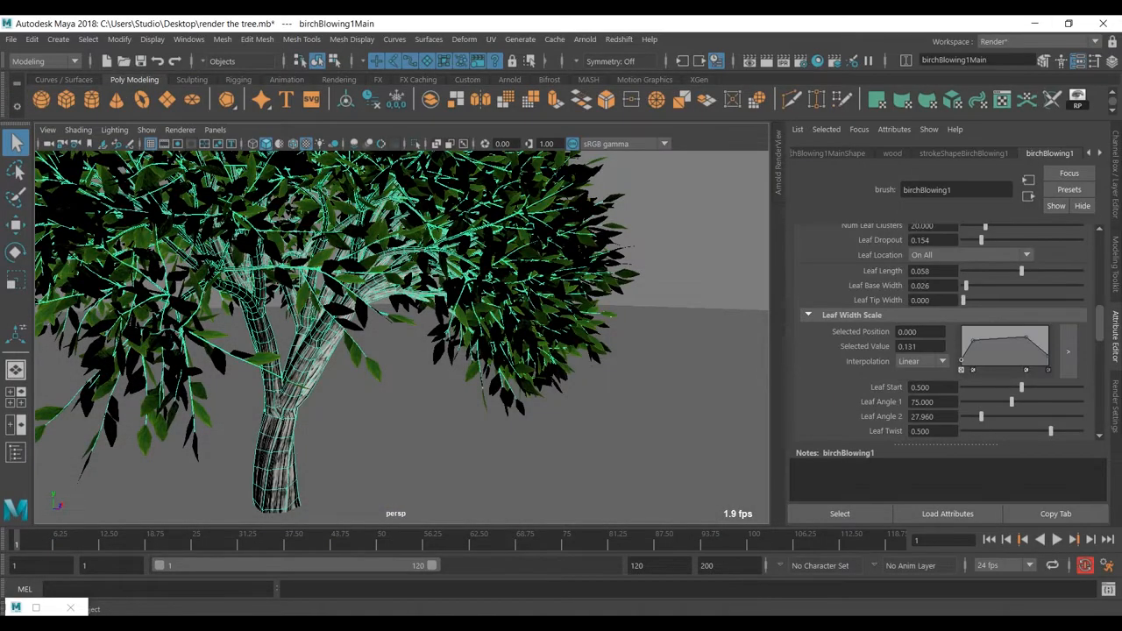
click(517, 299)
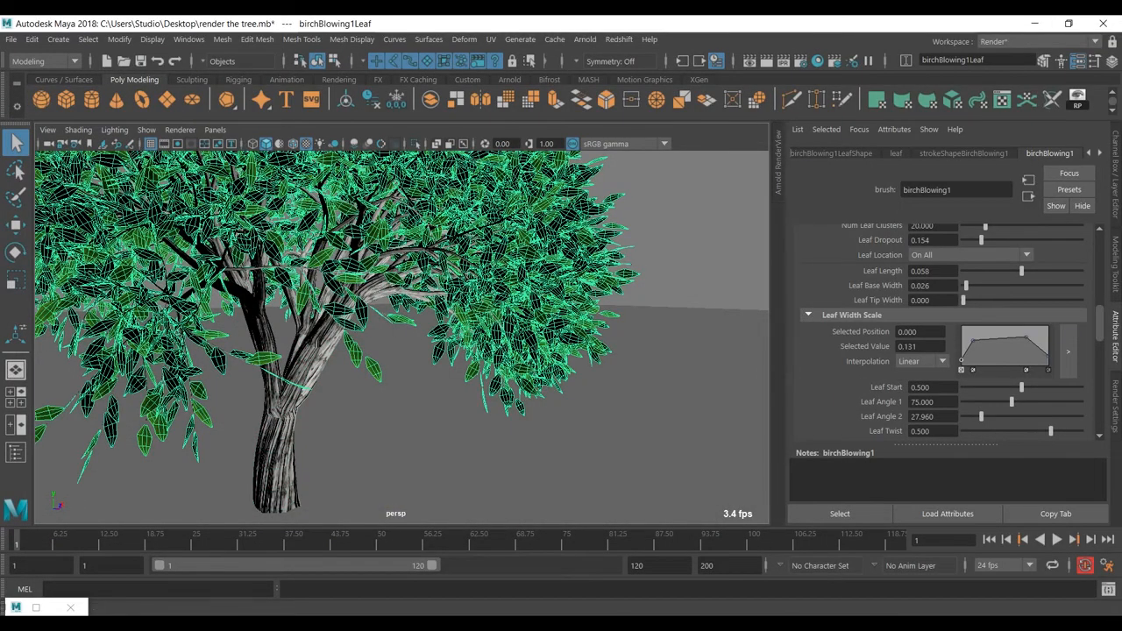
click(1089, 153)
click(1089, 153)
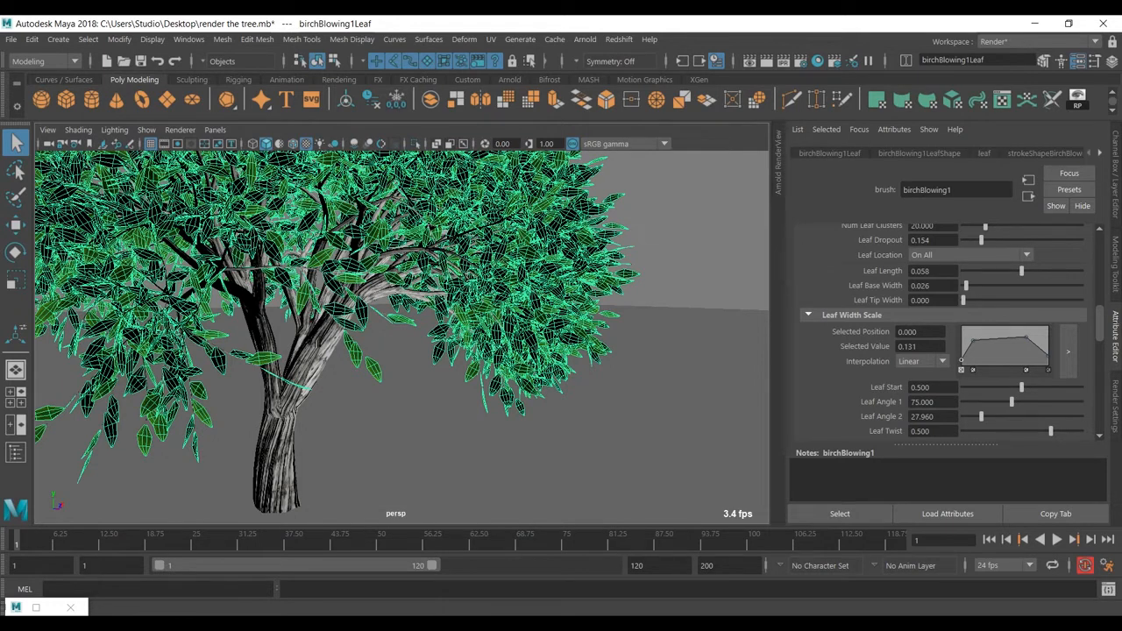
click(830, 153)
click(919, 153)
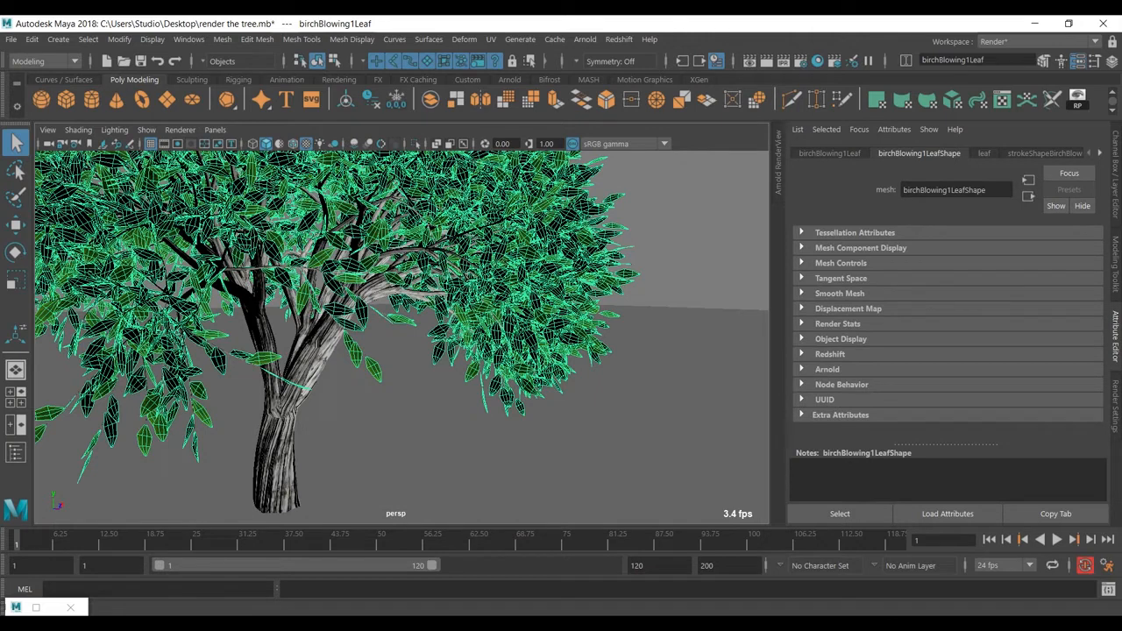
click(827, 369)
scroll(827, 369, down, 2)
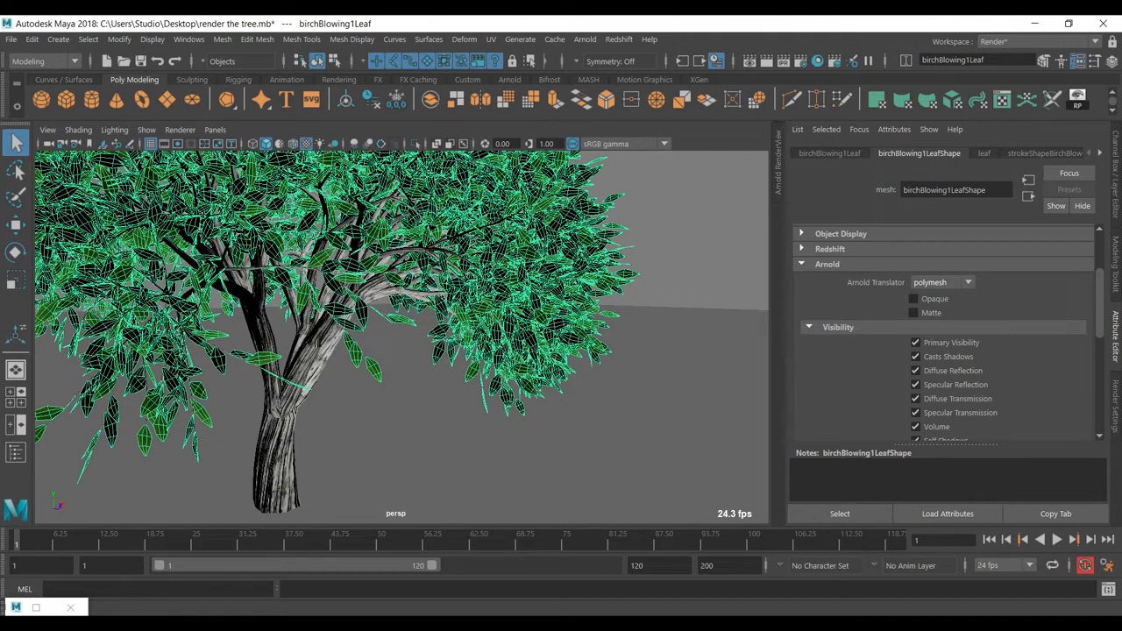
scroll(913, 280, down, 1)
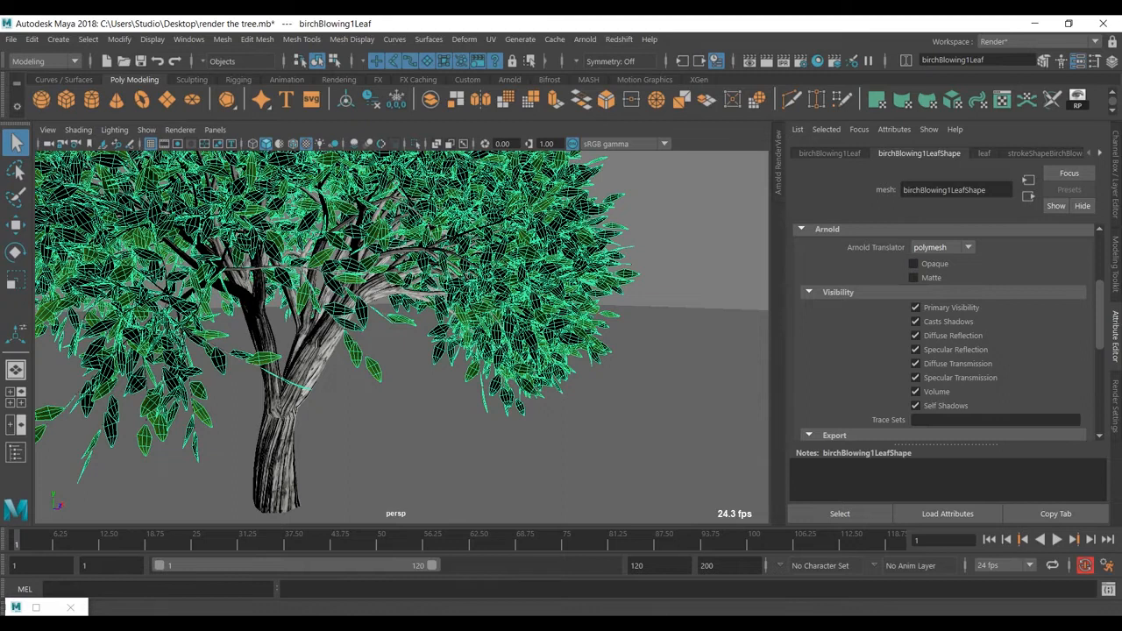
Render the tree in Arnold RenderView and inspect the hanging leaves up close with a crop region around them.
click(585, 39)
click(611, 61)
scroll(513, 340, up, 10)
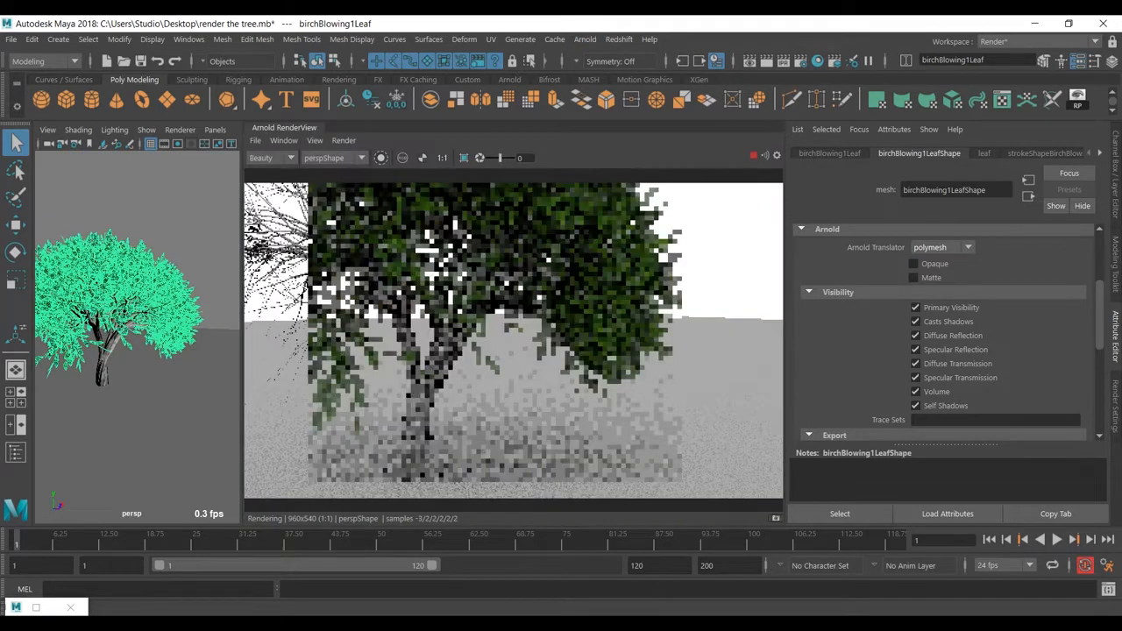
scroll(513, 340, down, 6)
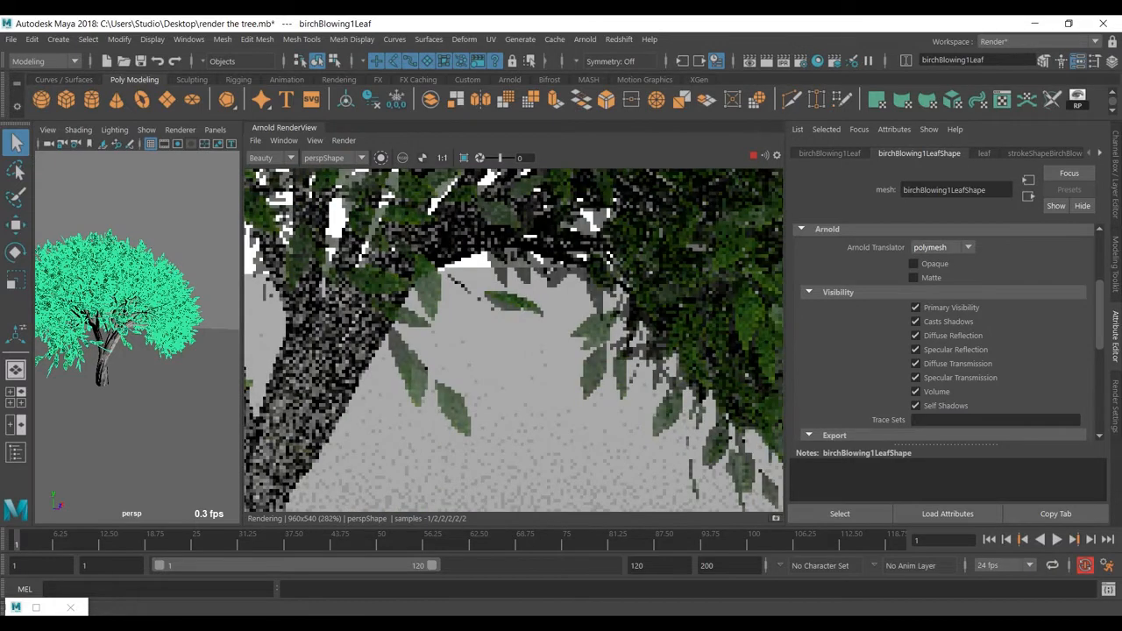
scroll(513, 340, down, 2)
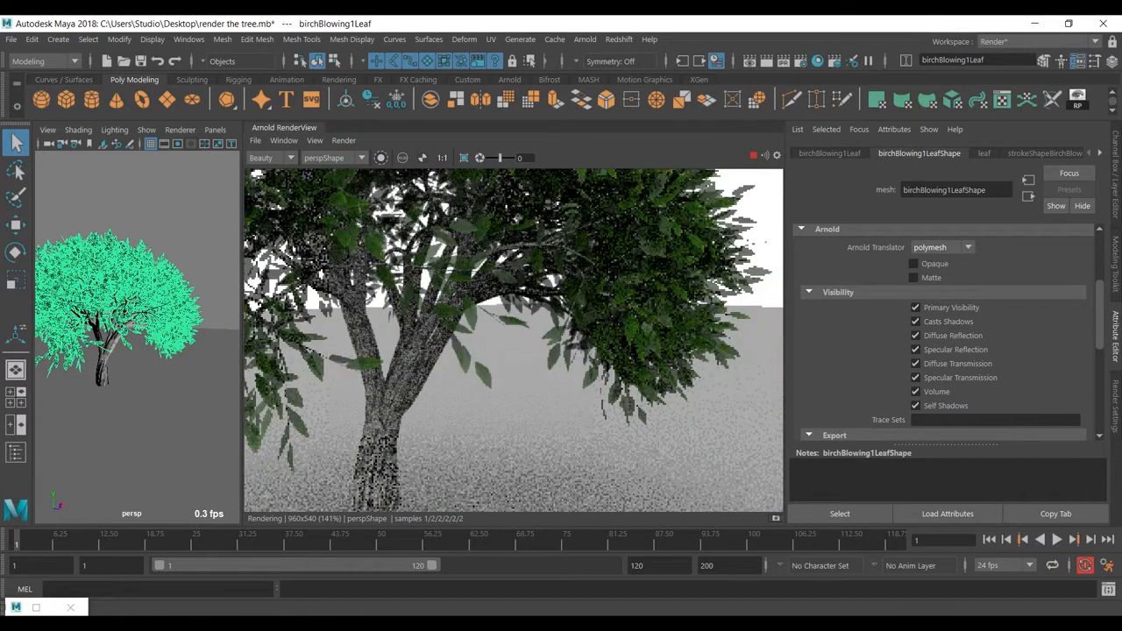
shift+drag(500, 298, 613, 376)
scroll(555, 335, up, 8)
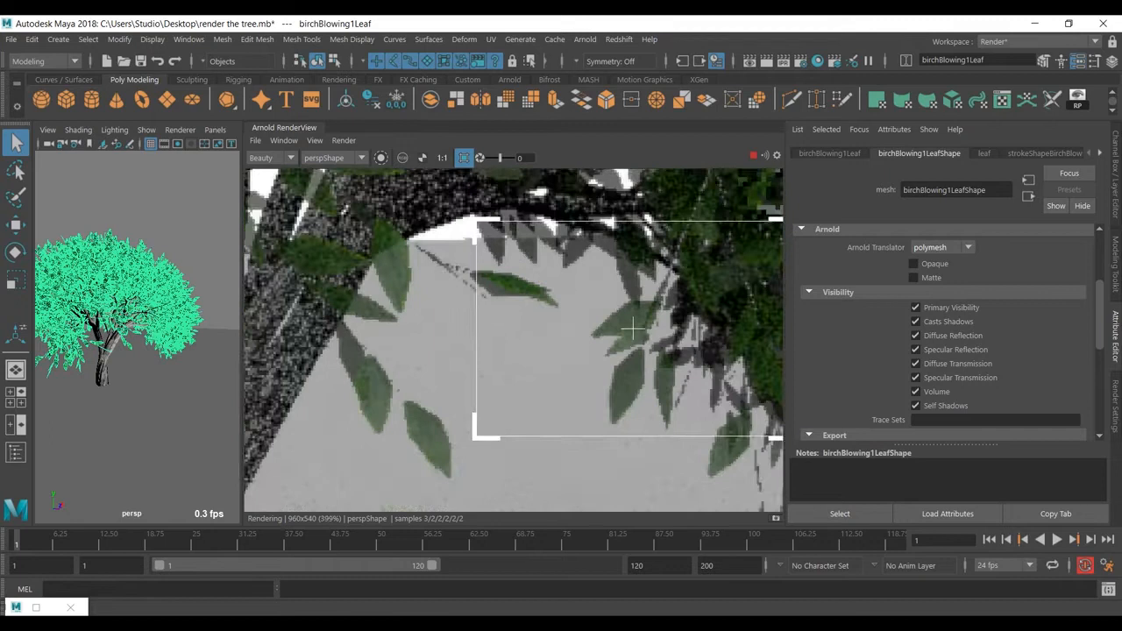
scroll(681, 326, down, 4)
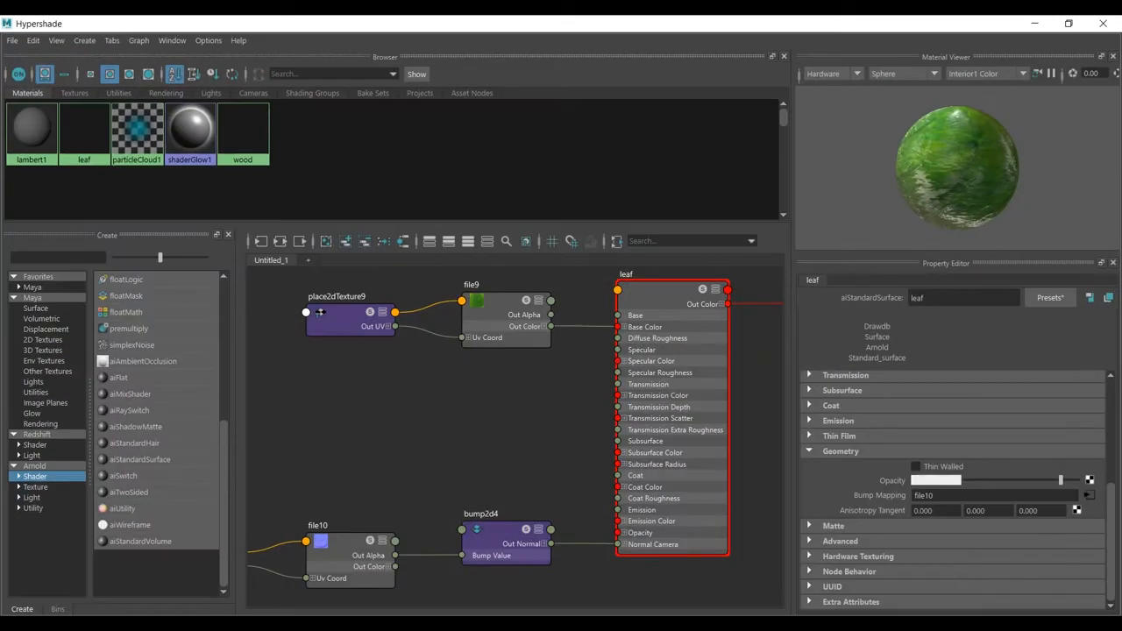
Raise the leaf material's Opacity back to full in Hypershade.
click(501, 530)
click(655, 291)
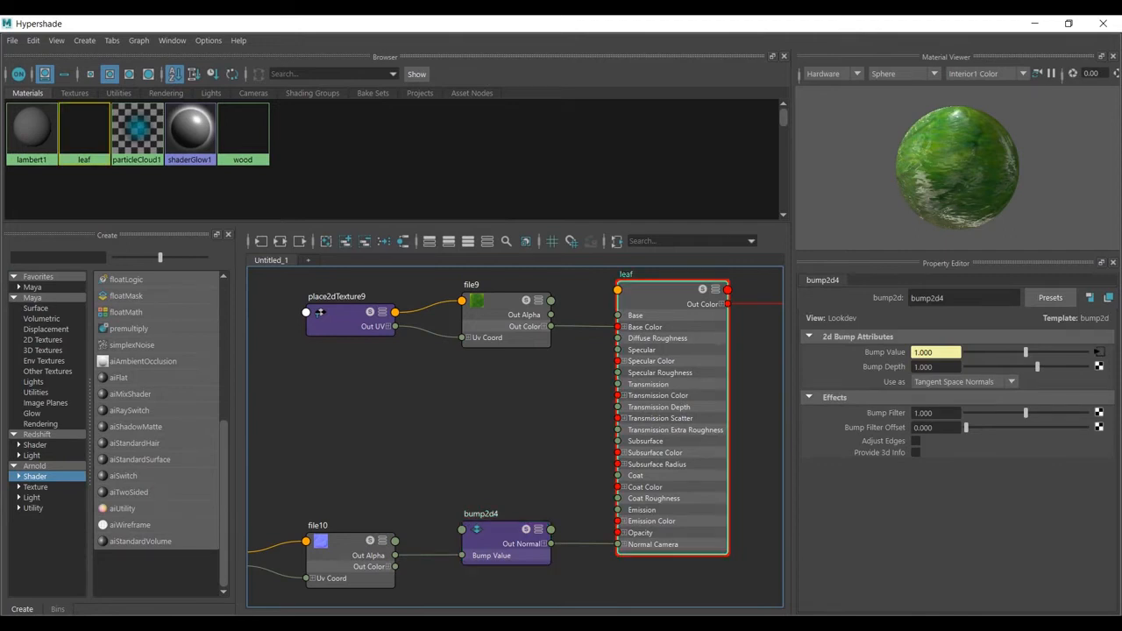
drag(1061, 480, 1076, 481)
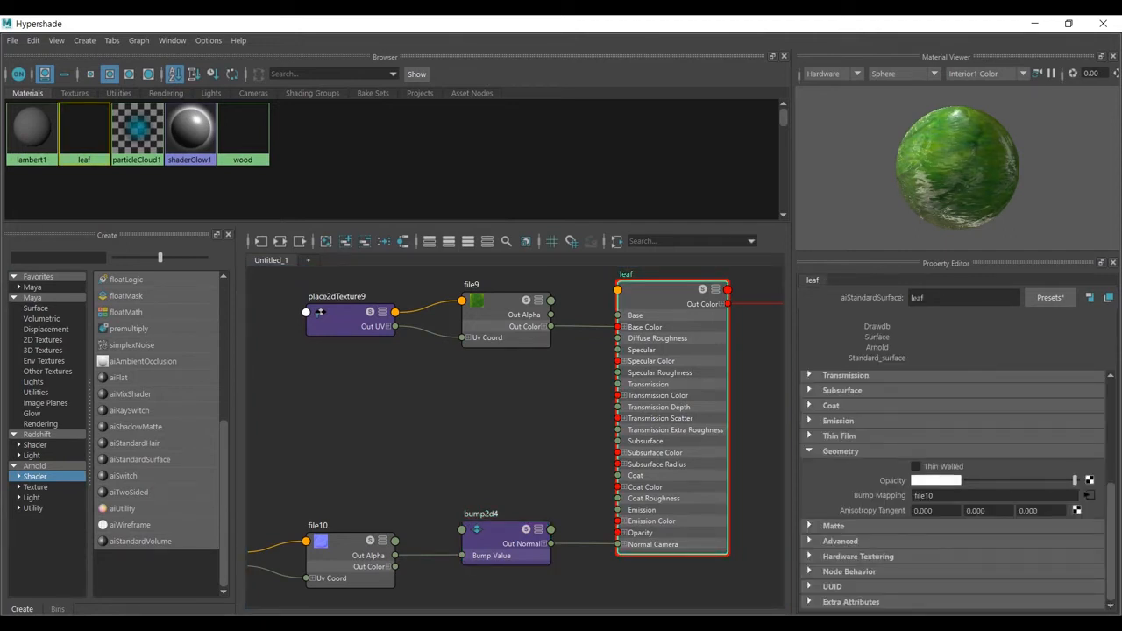
click(1036, 22)
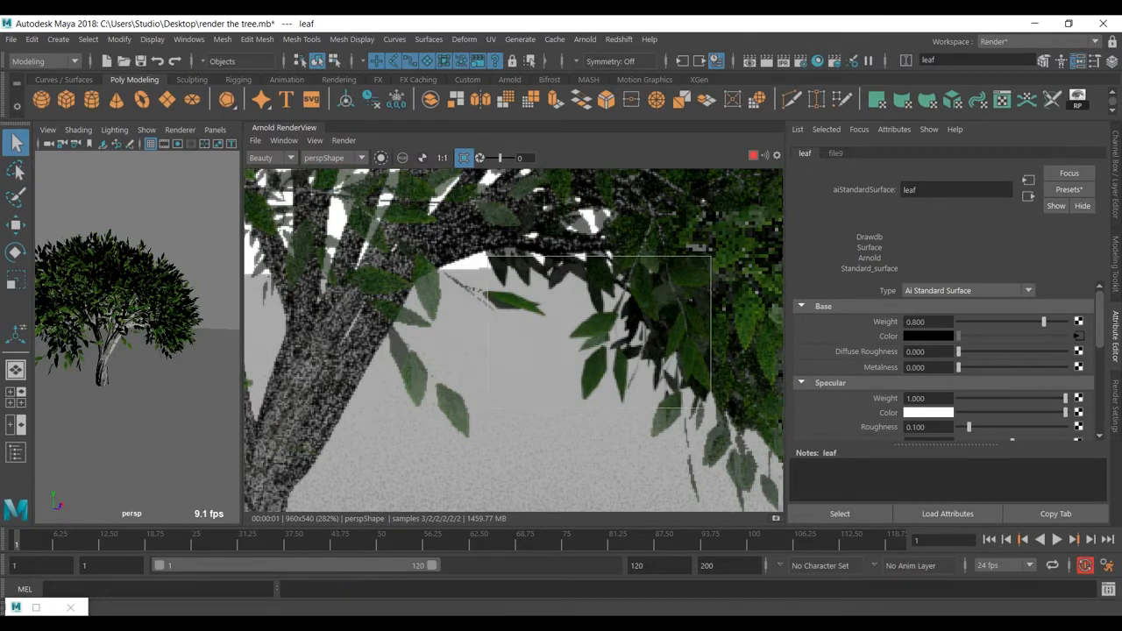
Connect the leaf colour texture file9 to the leaf material's Emission Color in Hypershade.
click(284, 128)
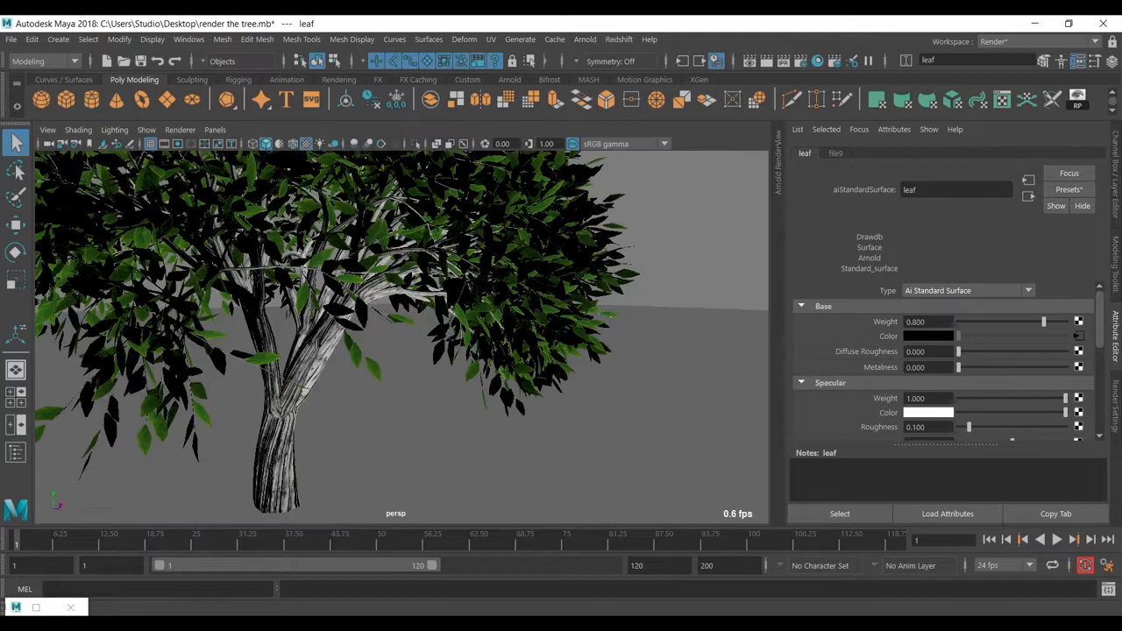
scroll(402, 338, down, 2)
alt+drag(403, 337, 496, 319)
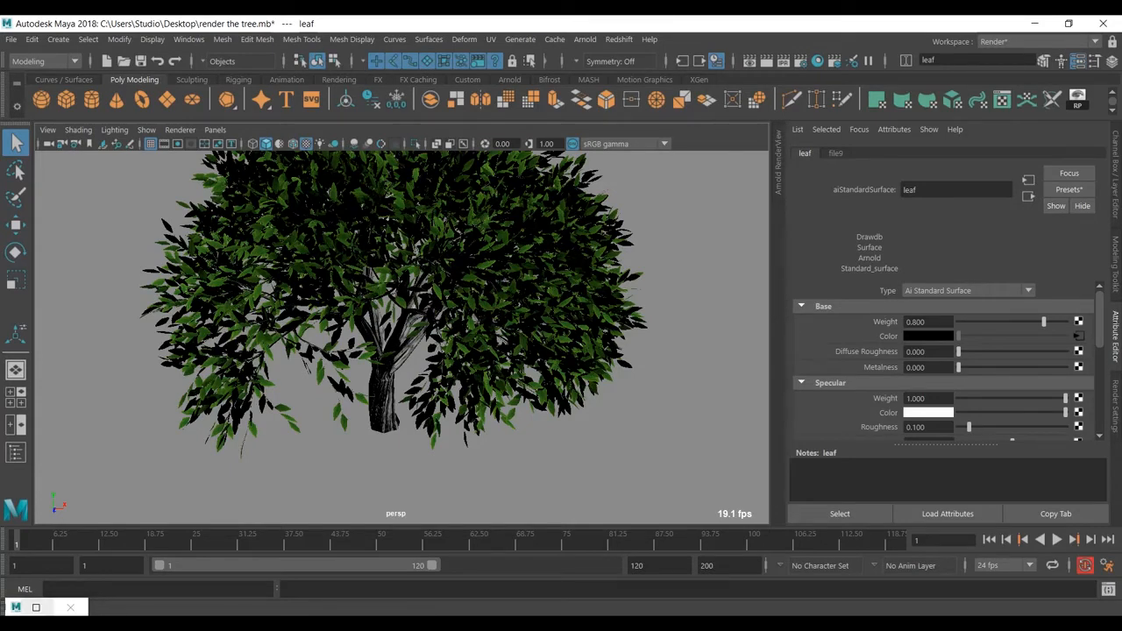
click(36, 607)
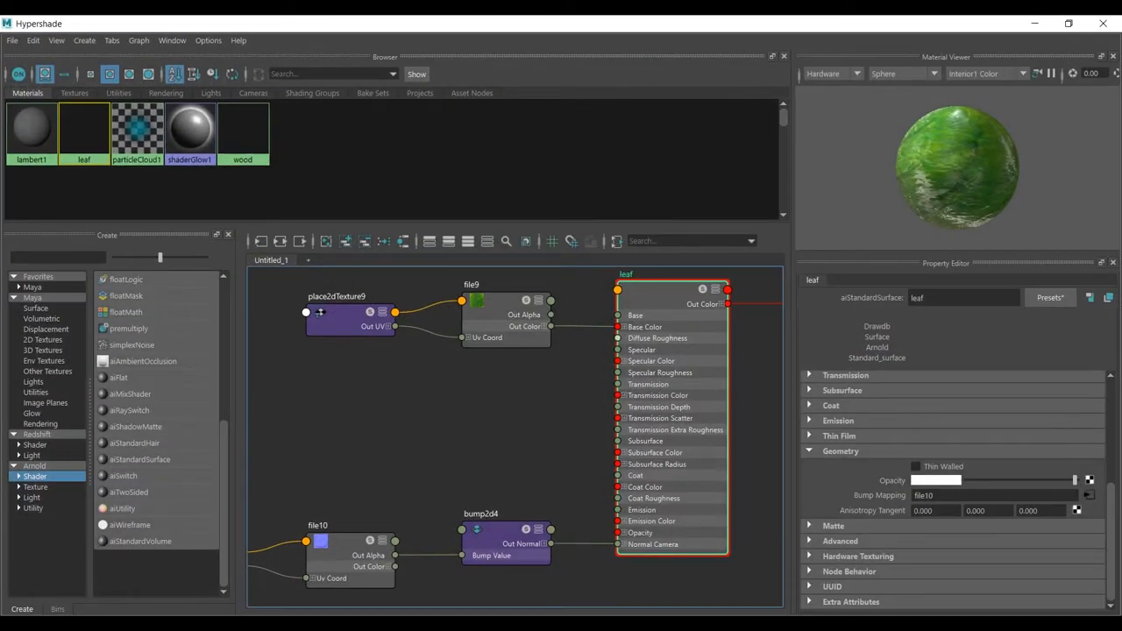
click(838, 421)
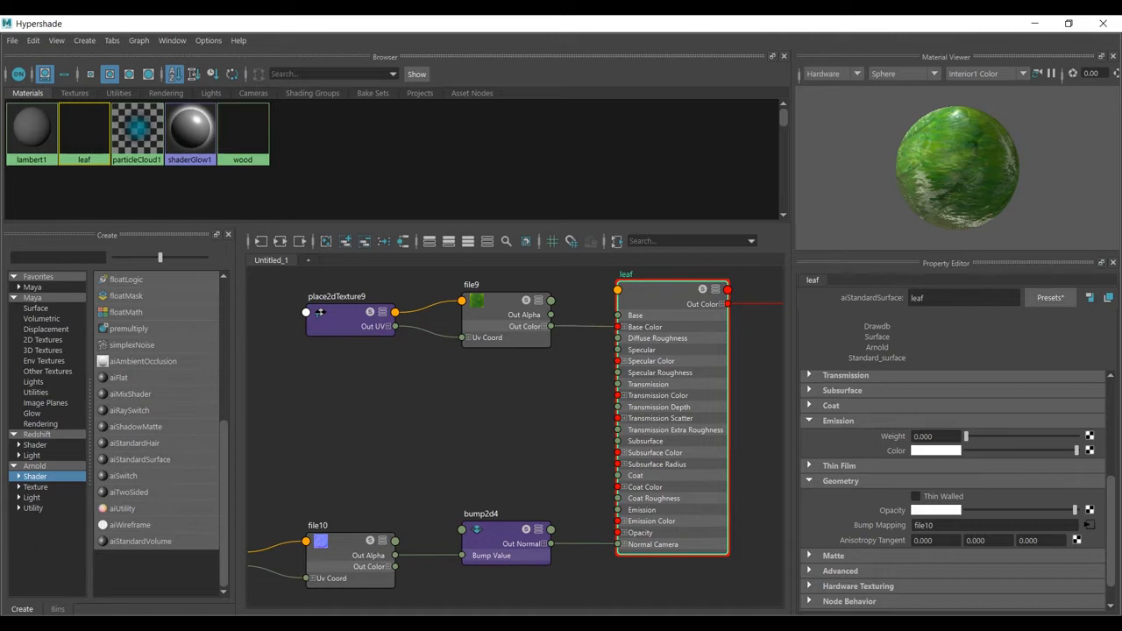
drag(561, 24, 539, 355)
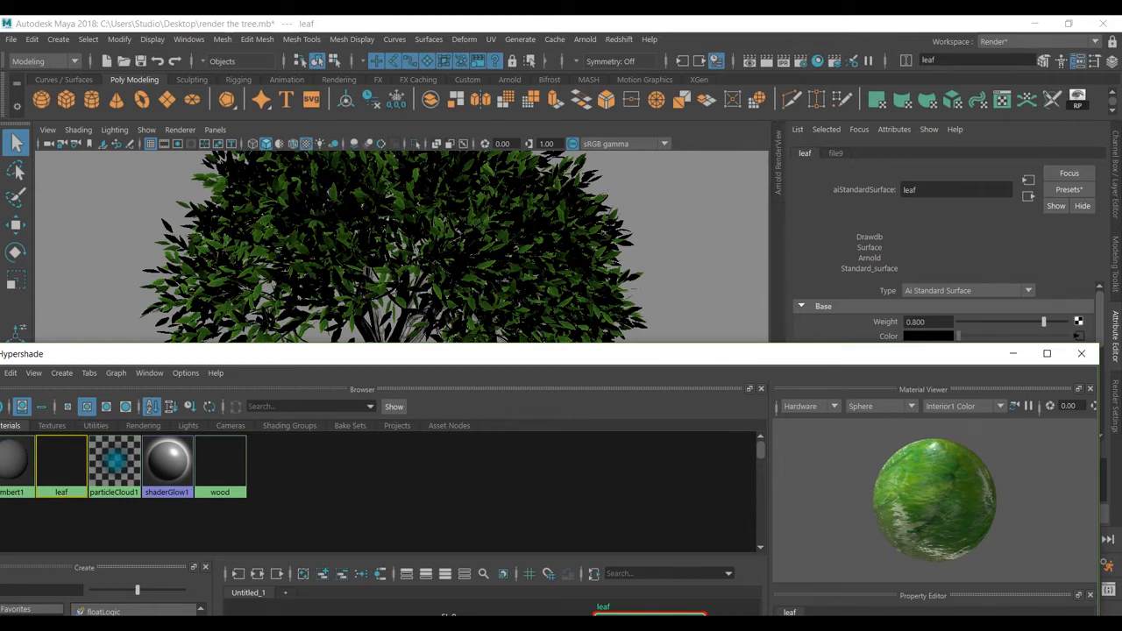
drag(538, 355, 552, 16)
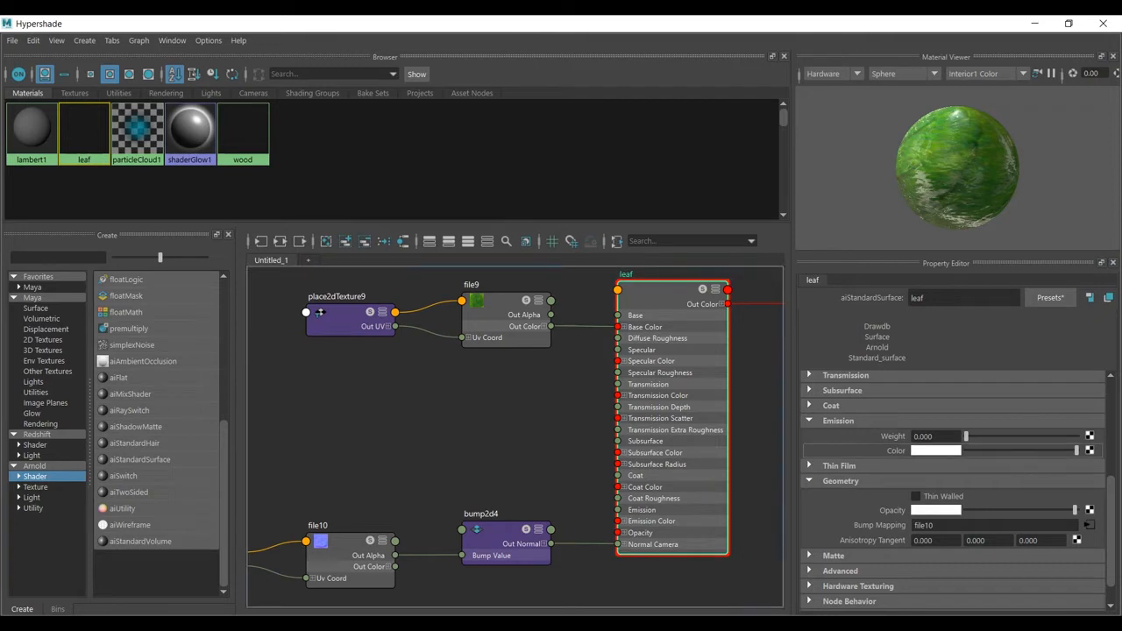
middle_drag(496, 301, 935, 451)
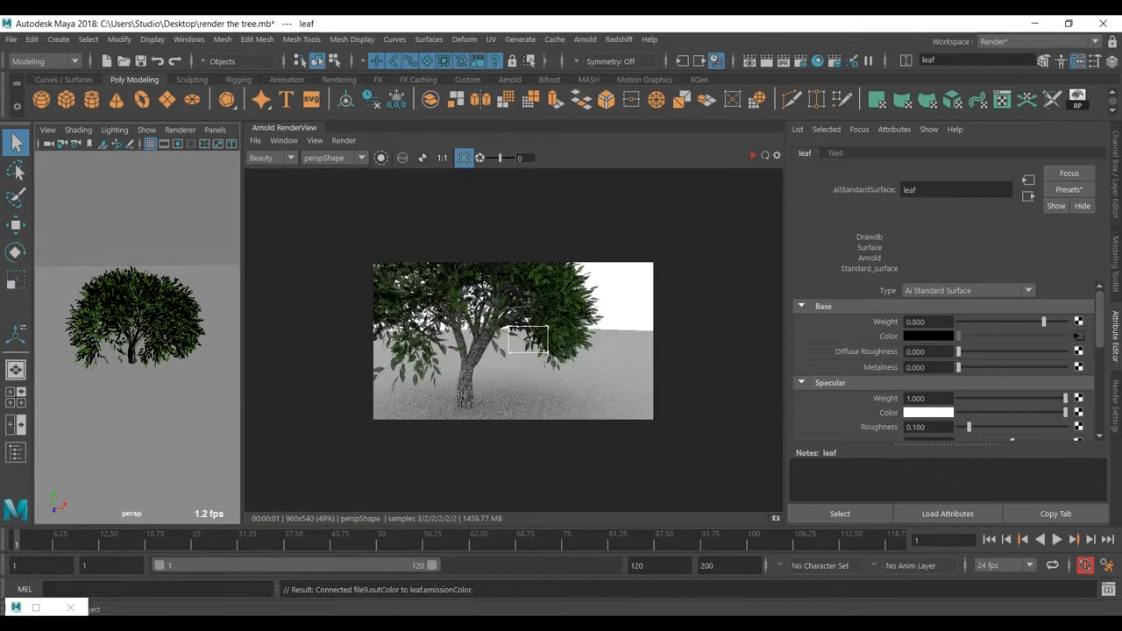
Turn off the crop region and restart the Arnold render for the full frame.
click(464, 157)
click(753, 154)
scroll(943, 360, down, 5)
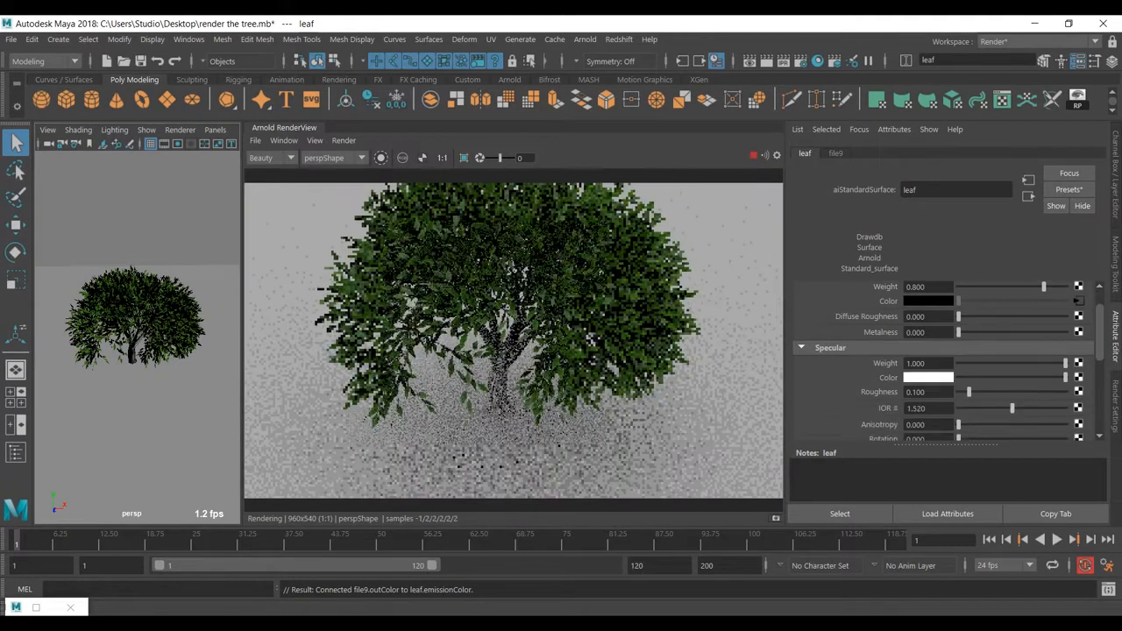
Try the leaf material's Emission Weight at 1, then reduce it to 0.098.
scroll(943, 360, up, 3)
scroll(942, 359, down, 5)
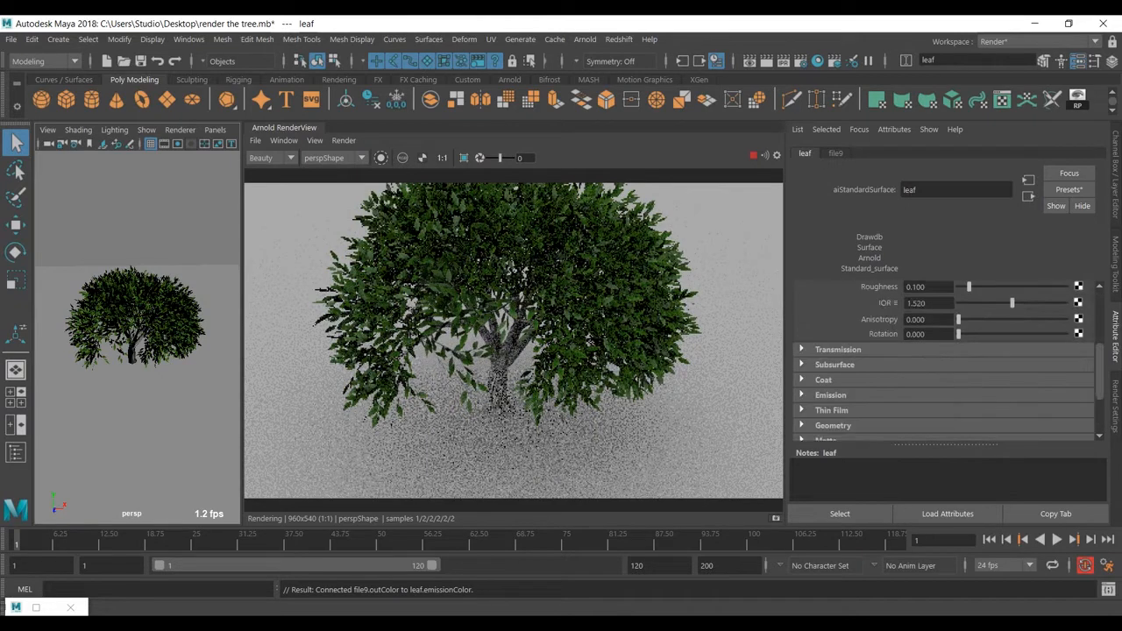
click(831, 360)
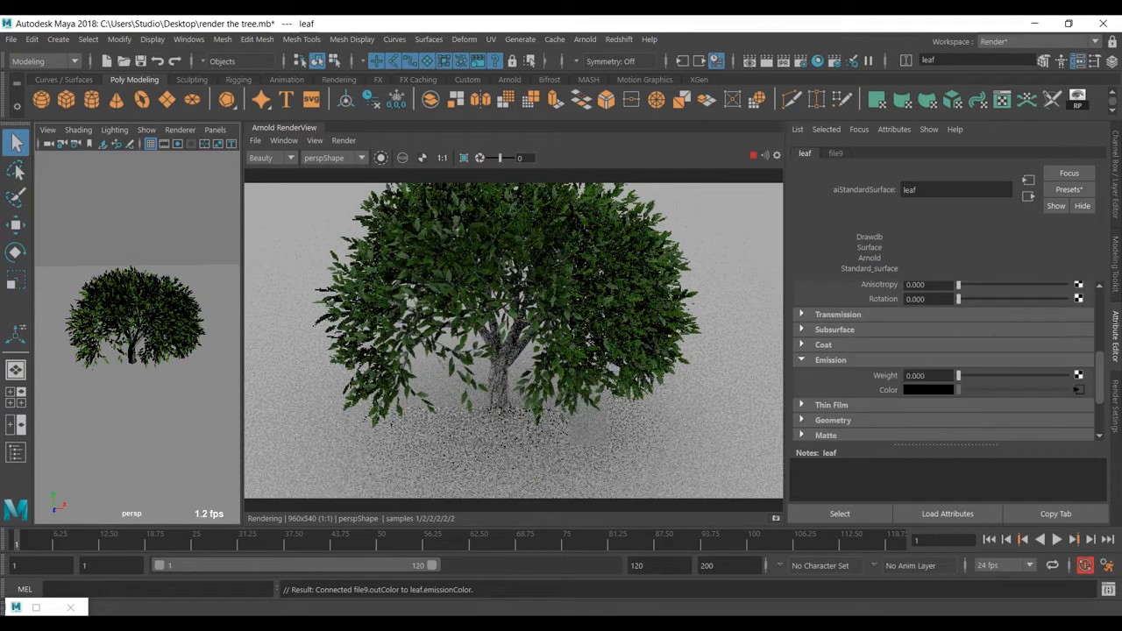
drag(959, 376, 1066, 375)
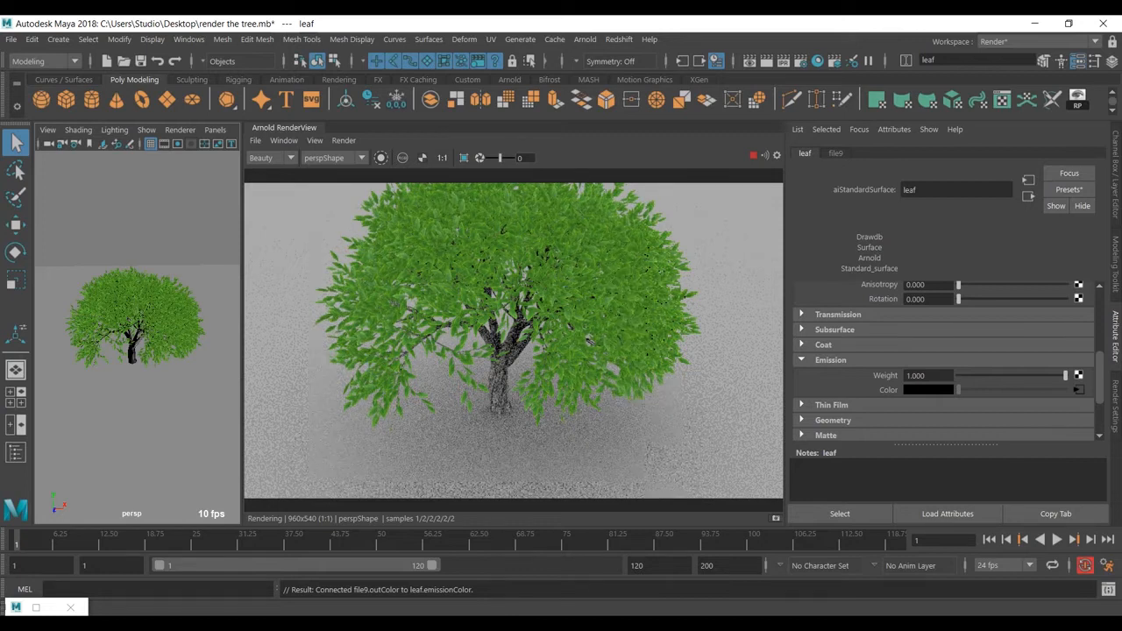
drag(1066, 375, 969, 375)
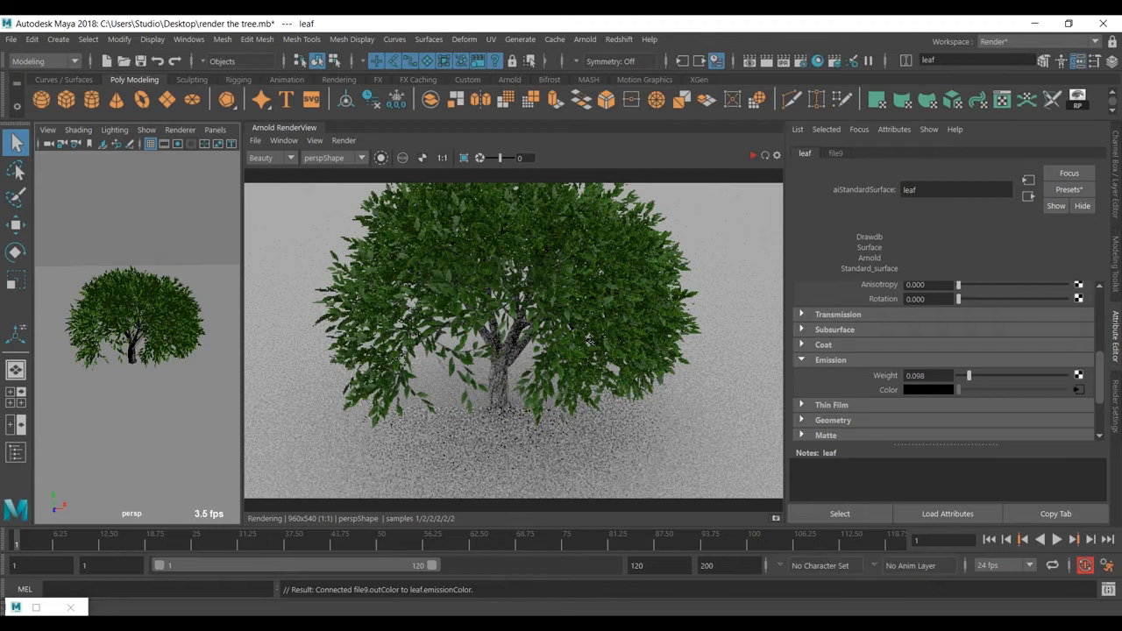
Put away the Arnold RenderView, show the Outliner and reframe the perspective view around the whole tree.
click(284, 128)
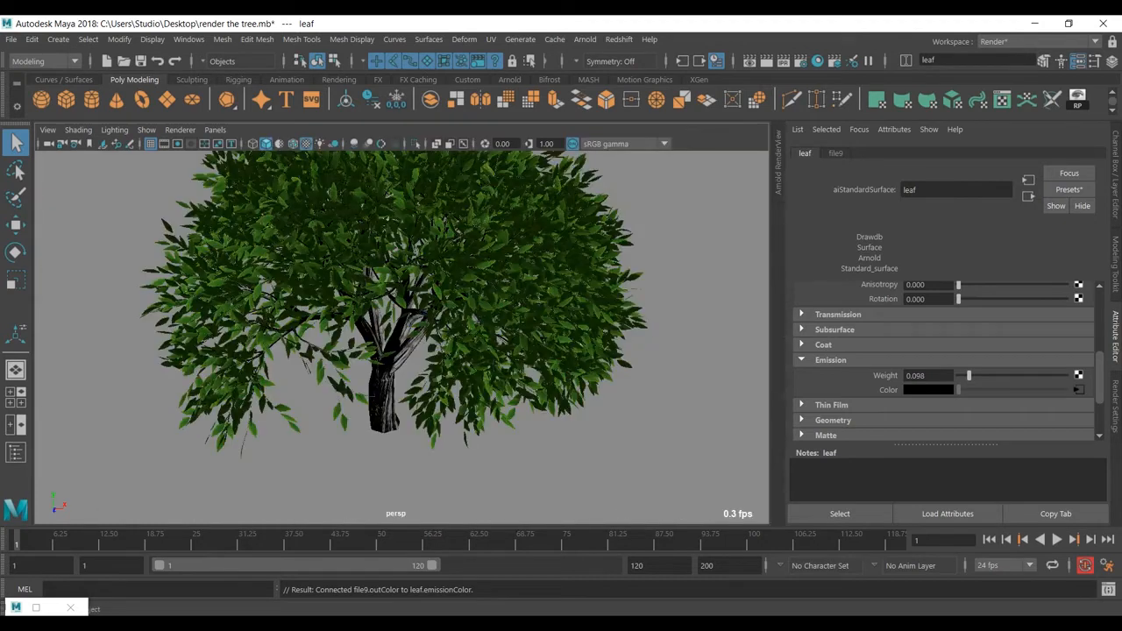
scroll(402, 338, down, 5)
click(16, 452)
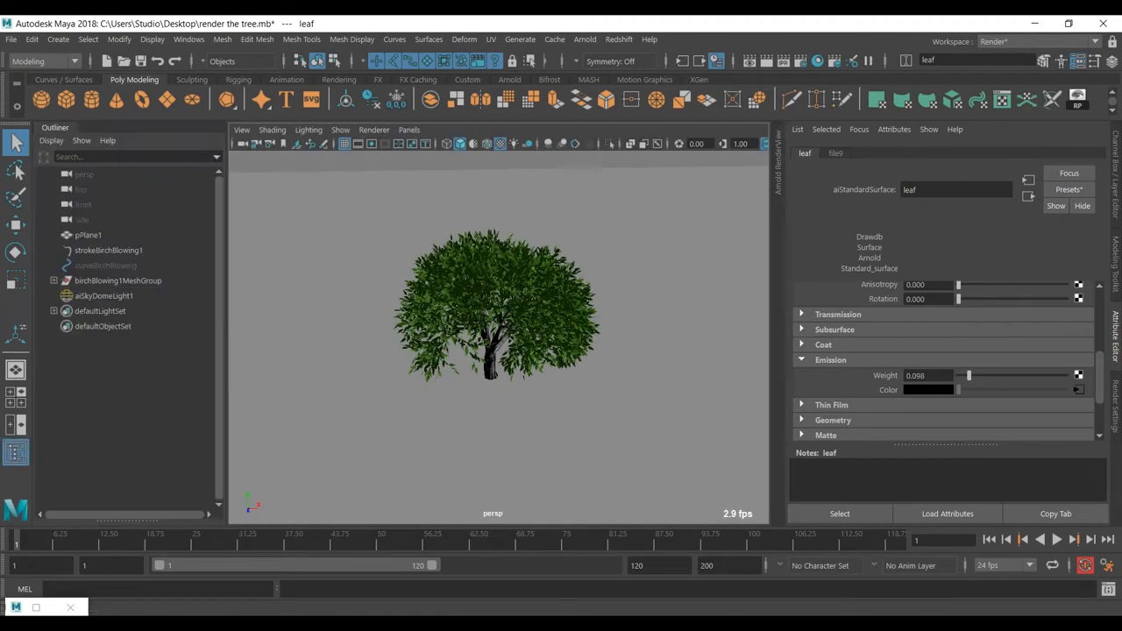
scroll(499, 333, up, 8)
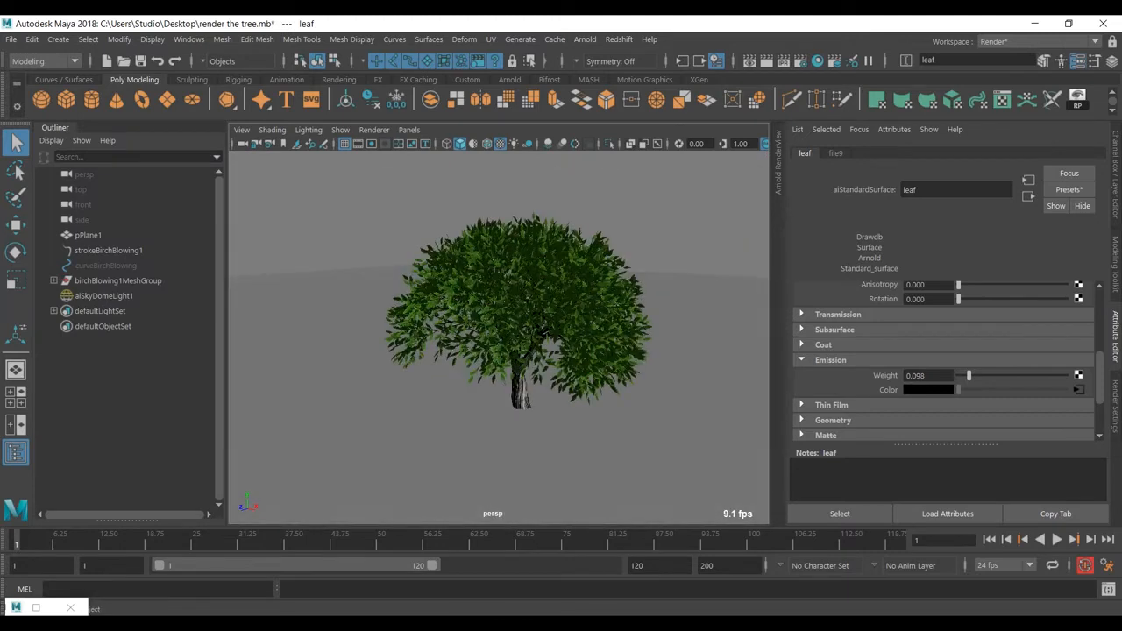
alt+drag(493, 306, 481, 328)
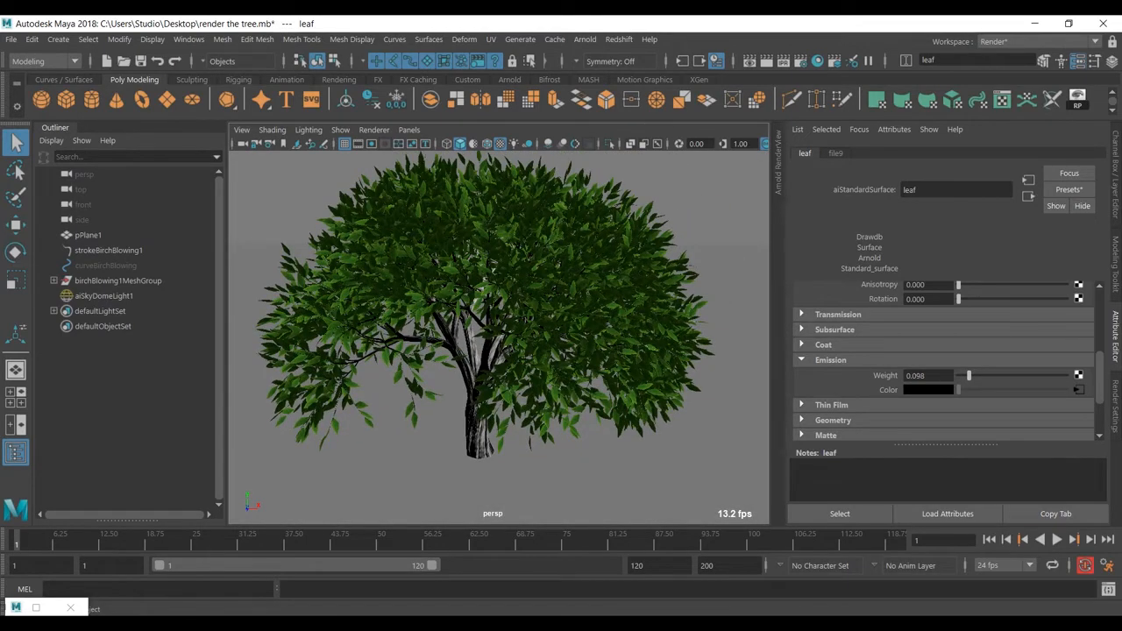
Select aiSkyDomeLight1, render the tree from the new view and lower the light's Intensity to 0.
click(105, 296)
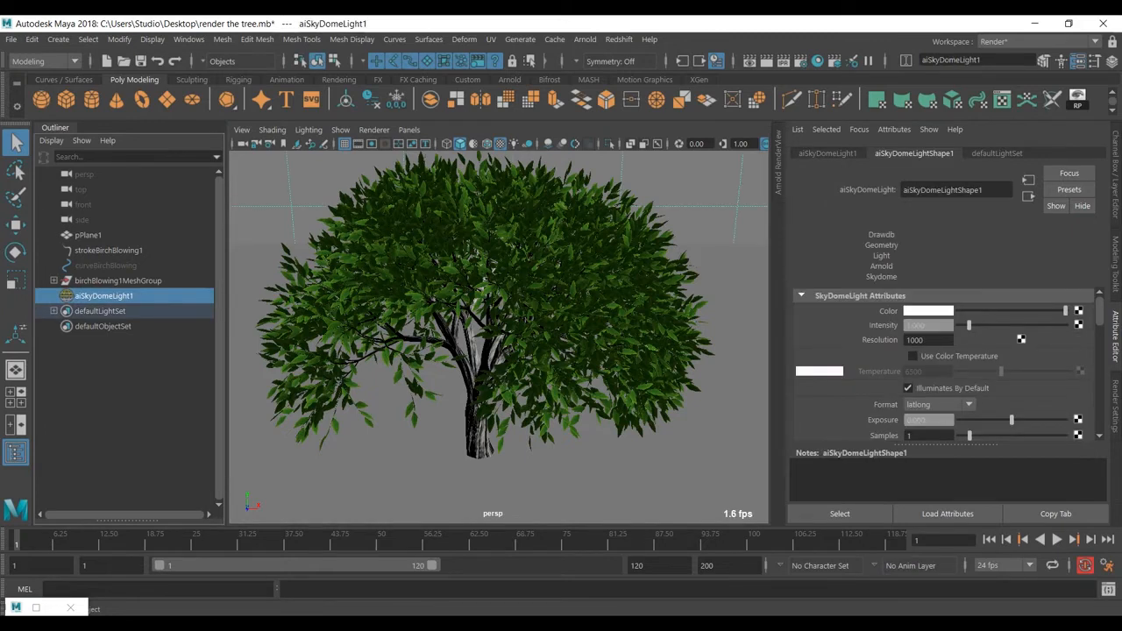
scroll(499, 338, down, 2)
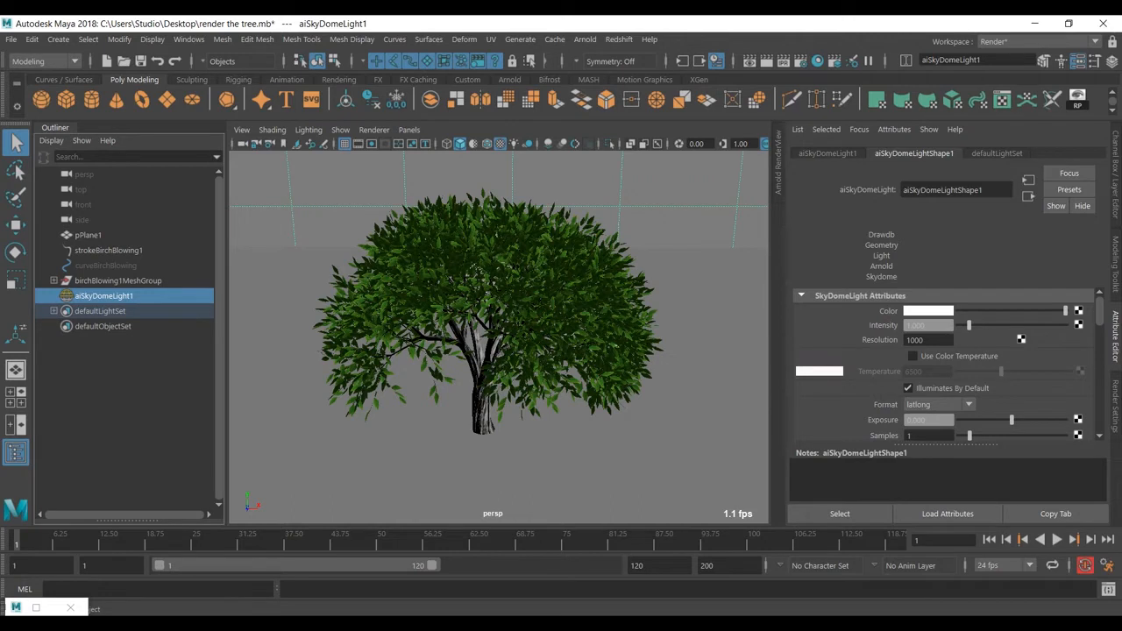
click(778, 165)
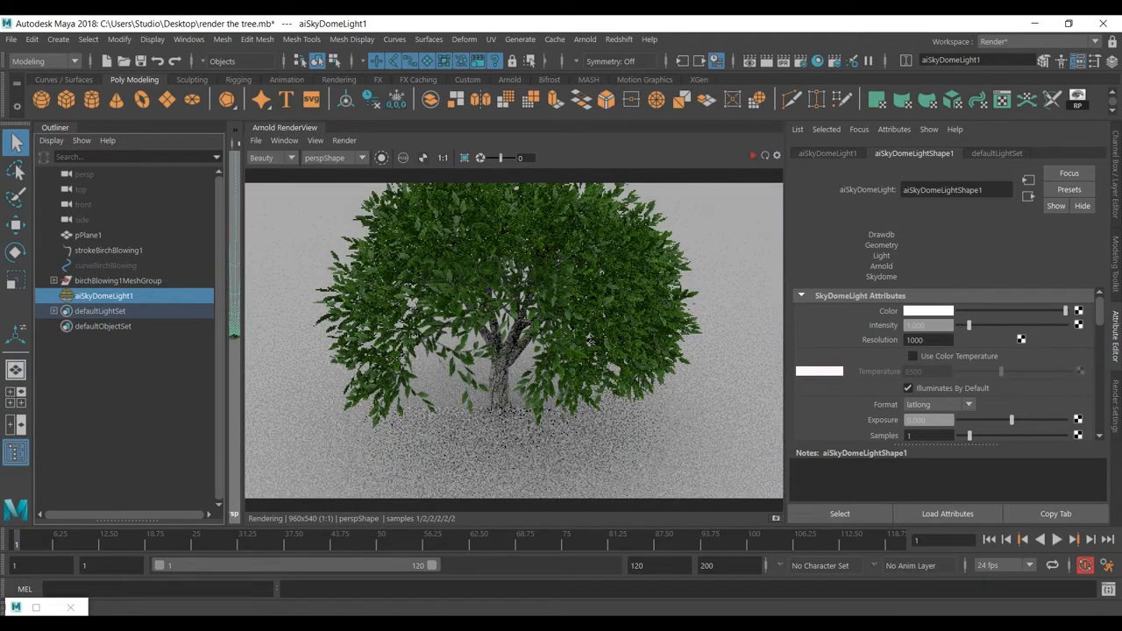
alt+drag(590, 342, 580, 294)
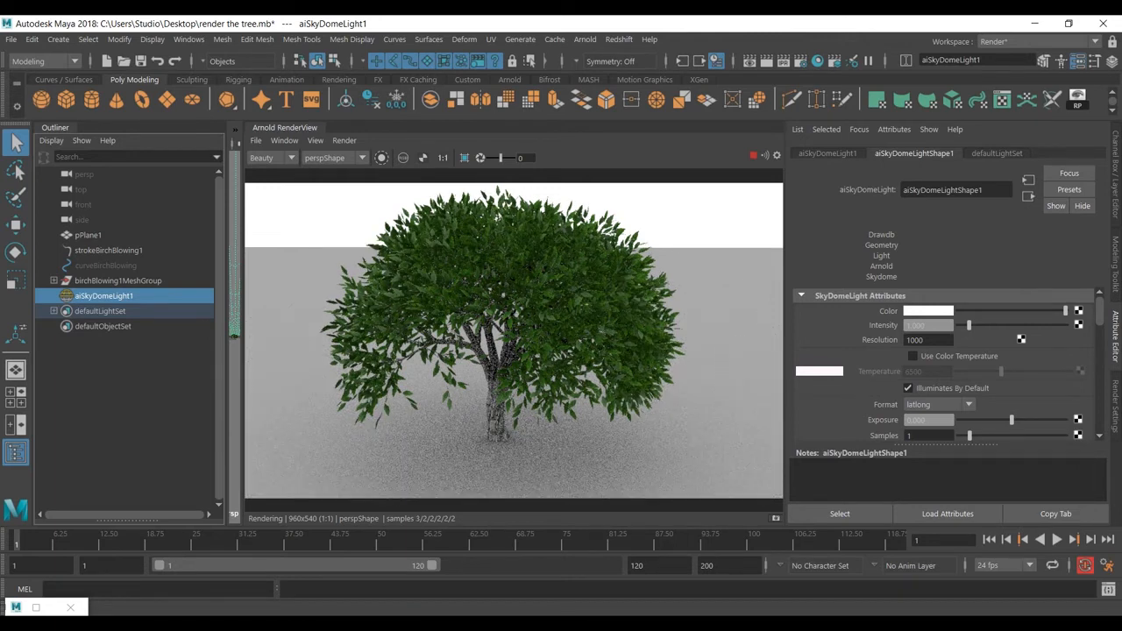
drag(968, 325, 960, 325)
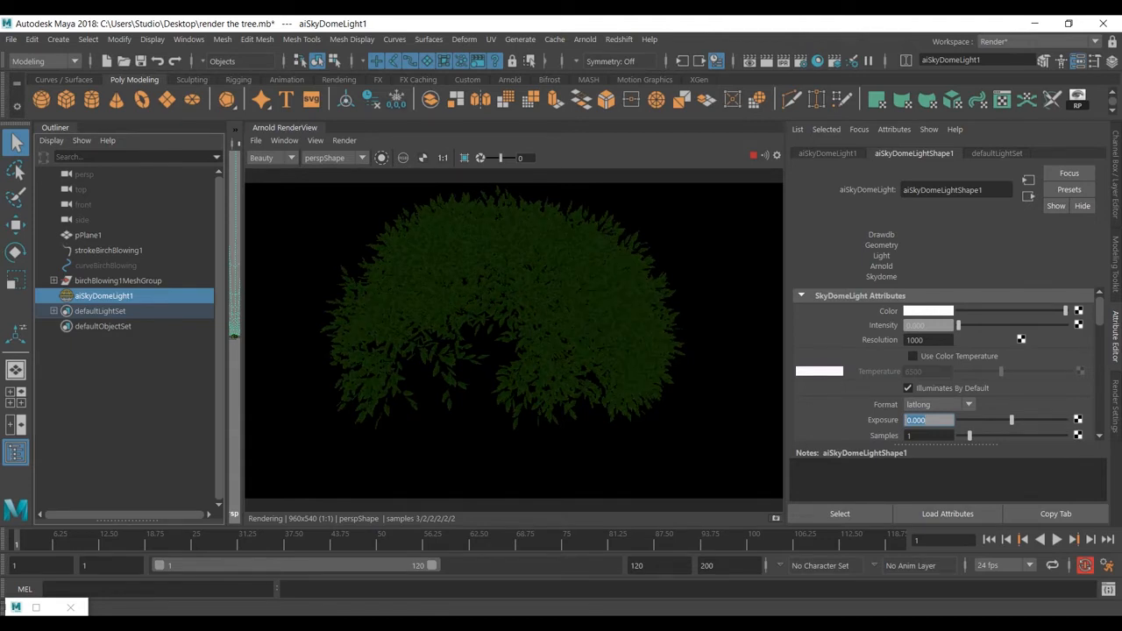
Set aiSkyDomeLight1's Intensity to 1 and lower its Exposure to about -4.17.
drag(930, 325, 905, 325)
text(1)
key(Return)
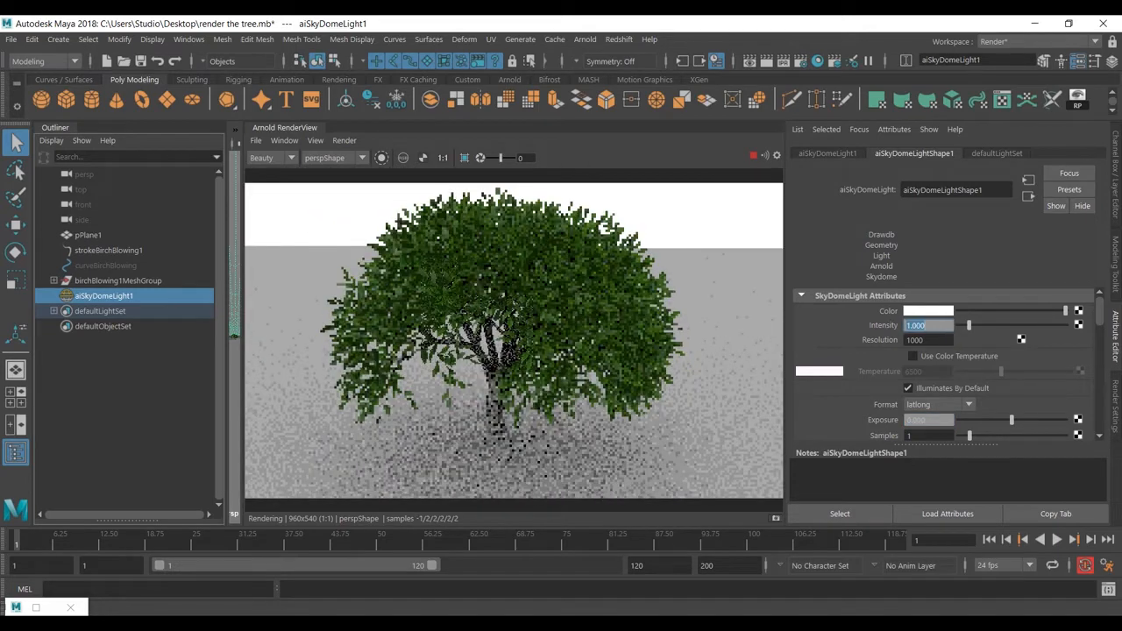
drag(1011, 420, 967, 420)
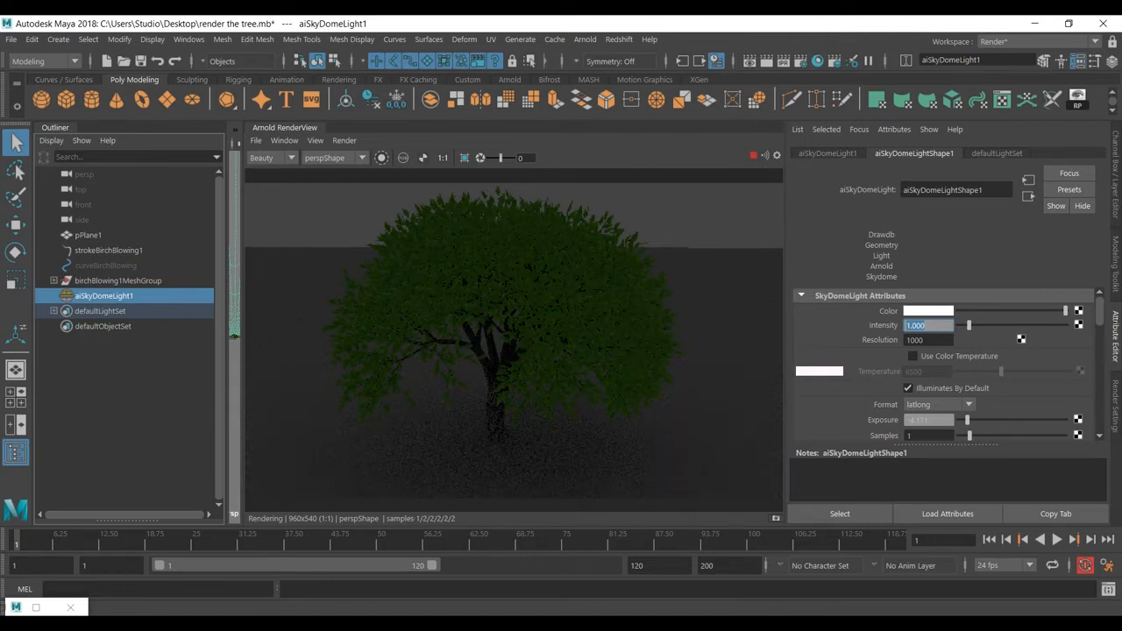
Turn off Cast Shadows for aiSkyDomeLight1.
scroll(947, 364, down, 3)
click(908, 363)
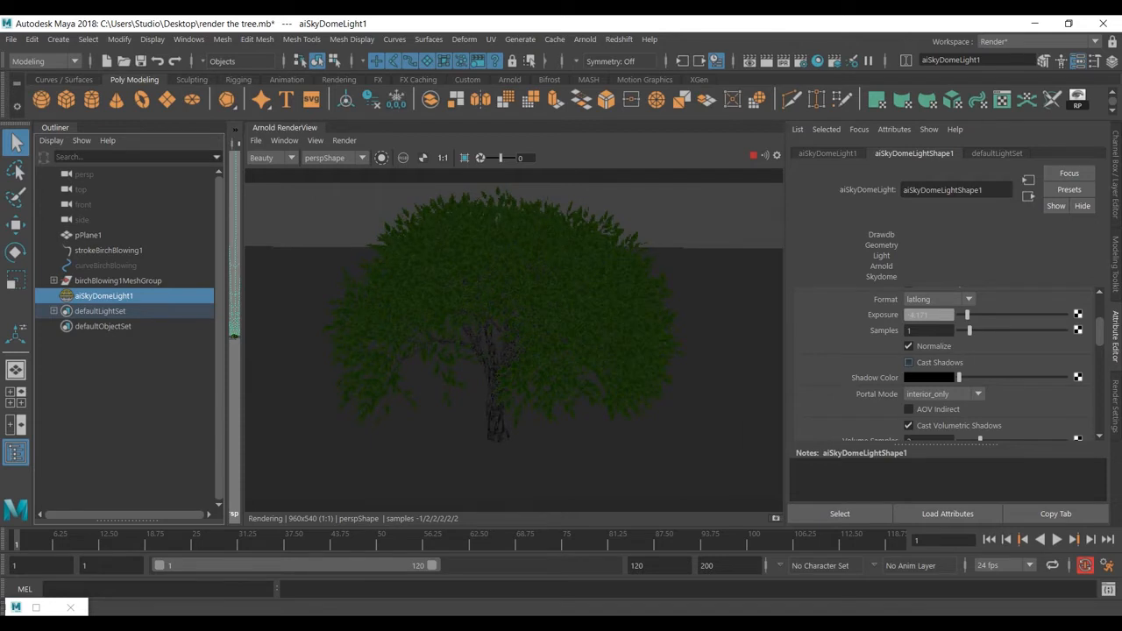
scroll(947, 364, up, 1)
scroll(947, 364, up, 1)
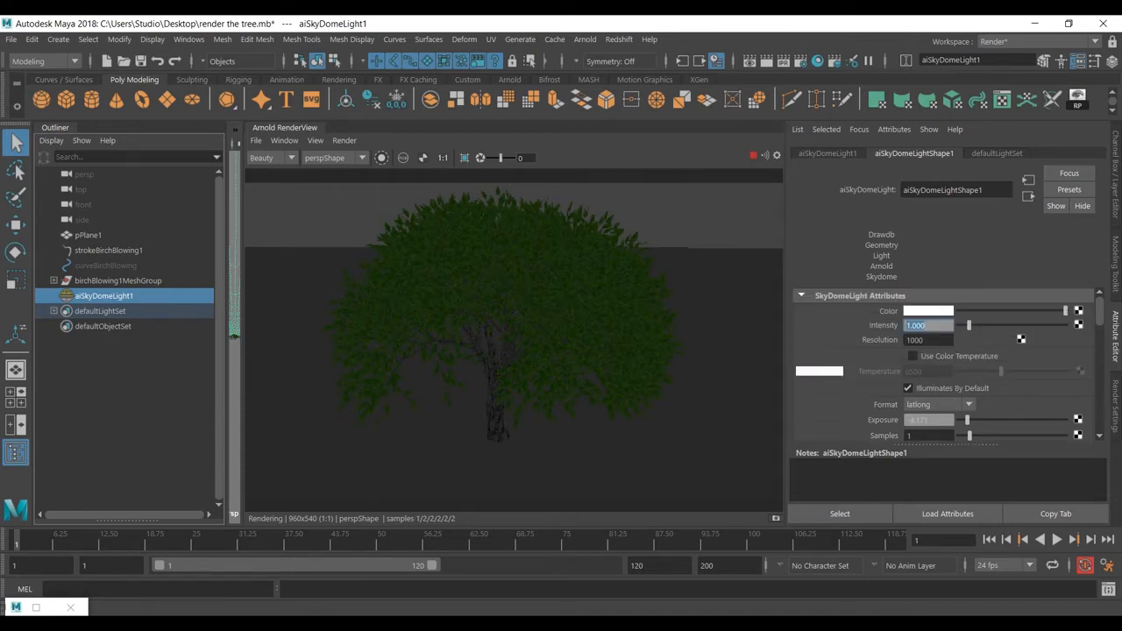
Widen the perspective view beside the render and lower aiSkyDomeLight1's Exposure to about -4.56.
drag(242, 333, 340, 333)
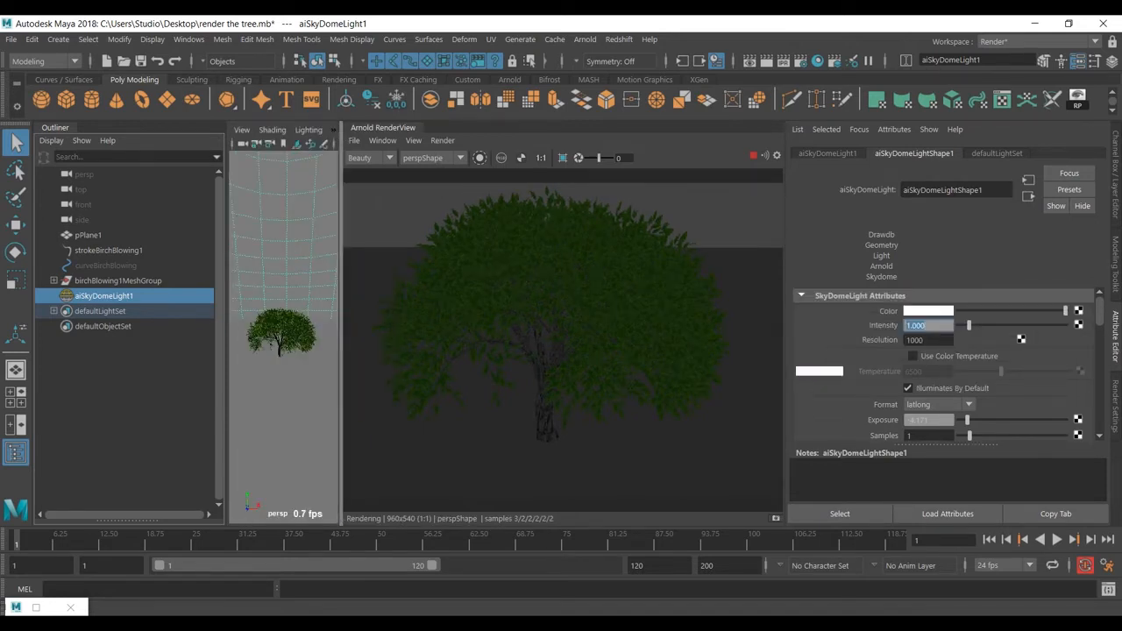
scroll(283, 337, up, 7)
scroll(283, 336, down, 10)
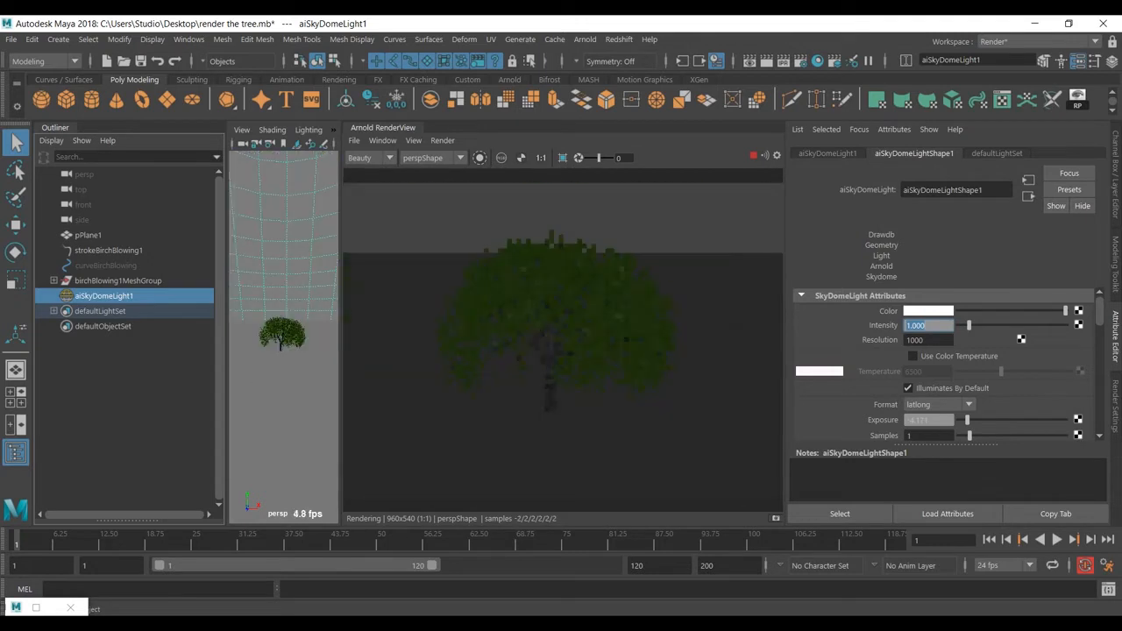
scroll(283, 337, up, 8)
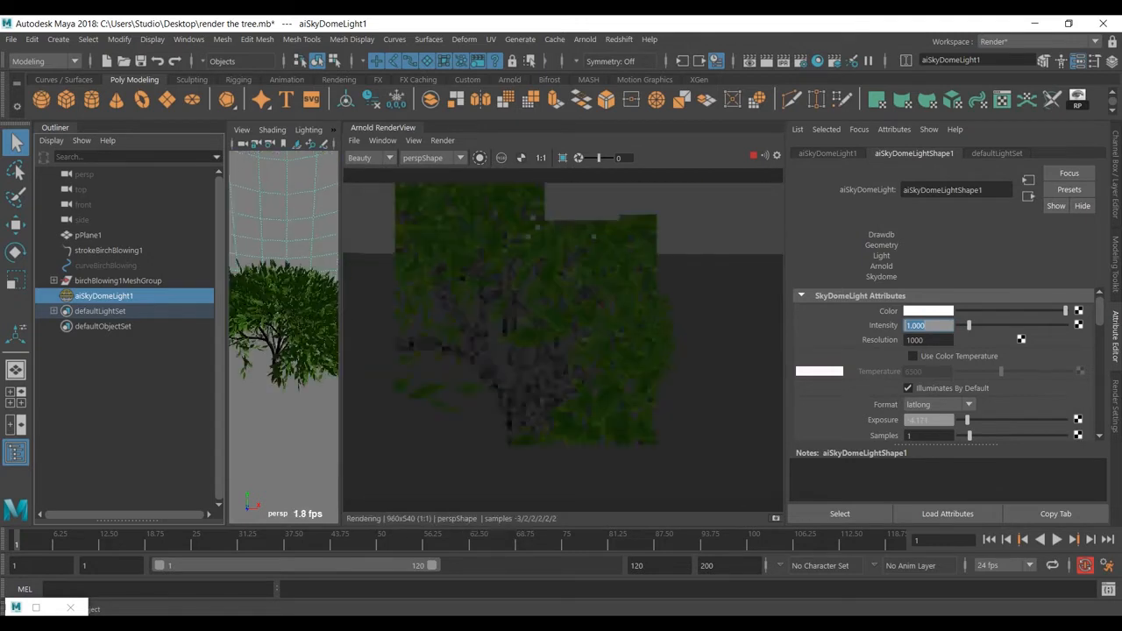
scroll(283, 337, up, 5)
alt+drag(283, 336, 302, 361)
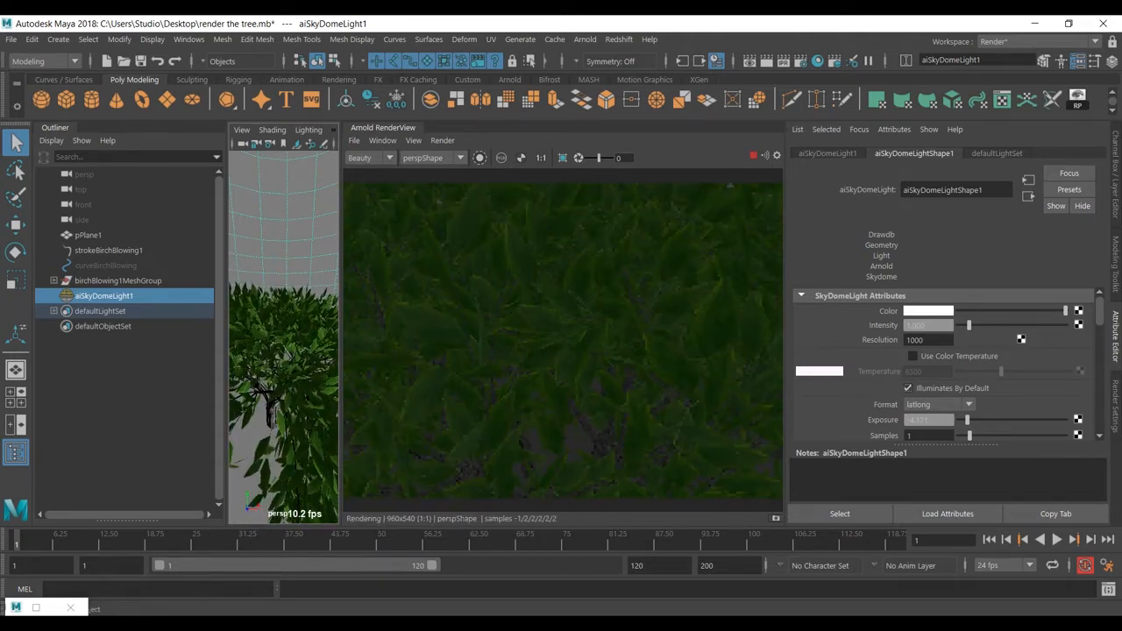
scroll(947, 364, down, 1)
drag(968, 385, 964, 385)
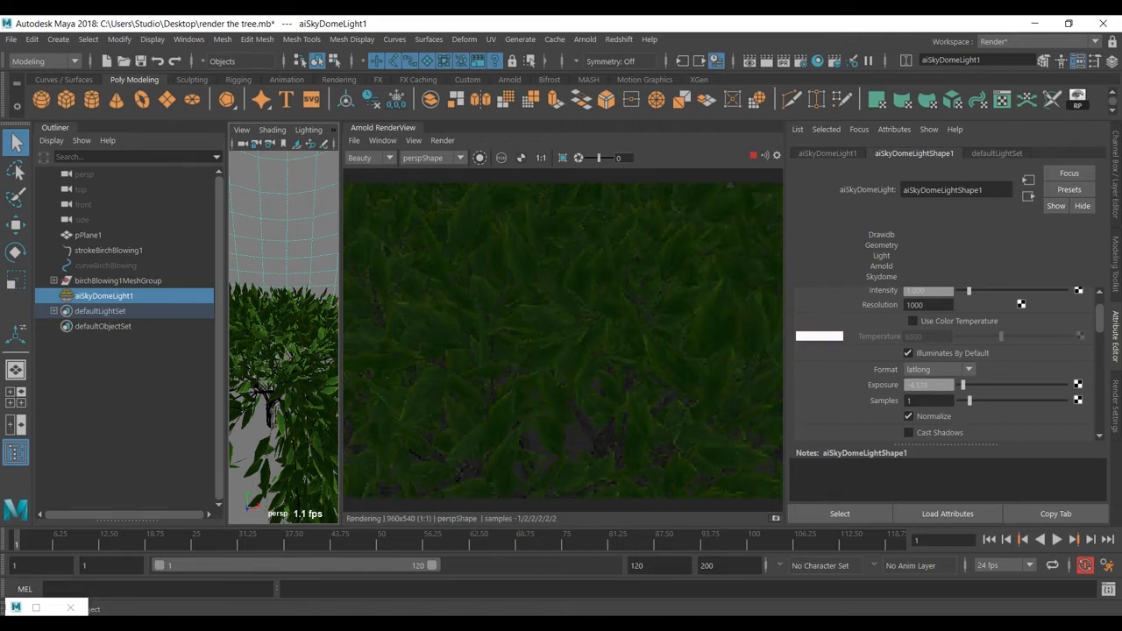
scroll(563, 341, down, 1)
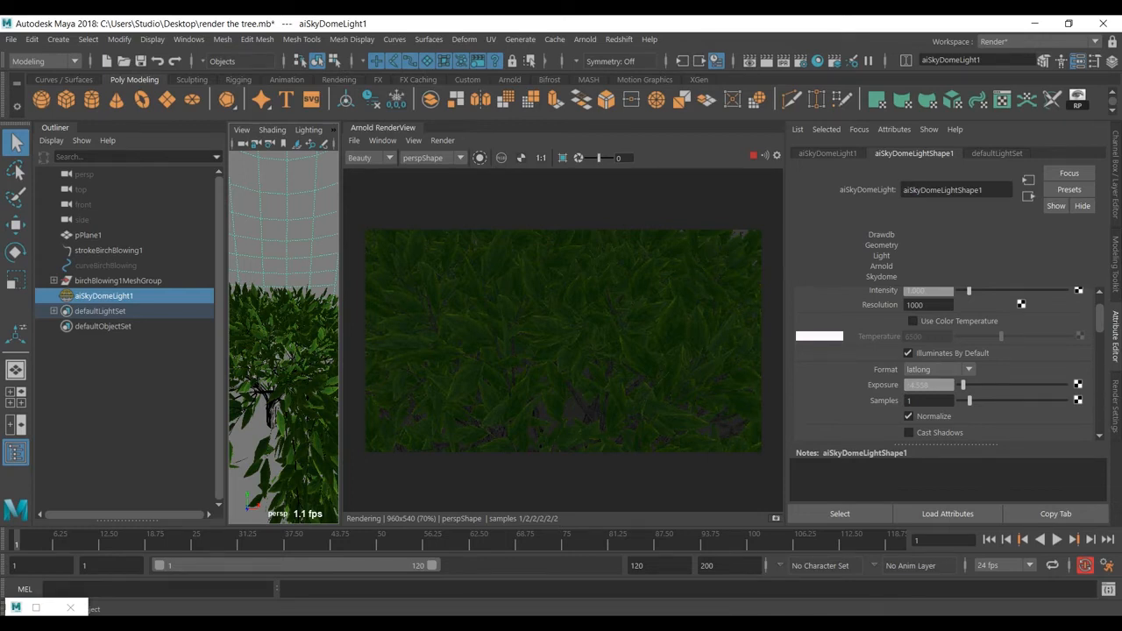
Set aiSkyDomeLight1's Samples to 3.
scroll(283, 342, down, 5)
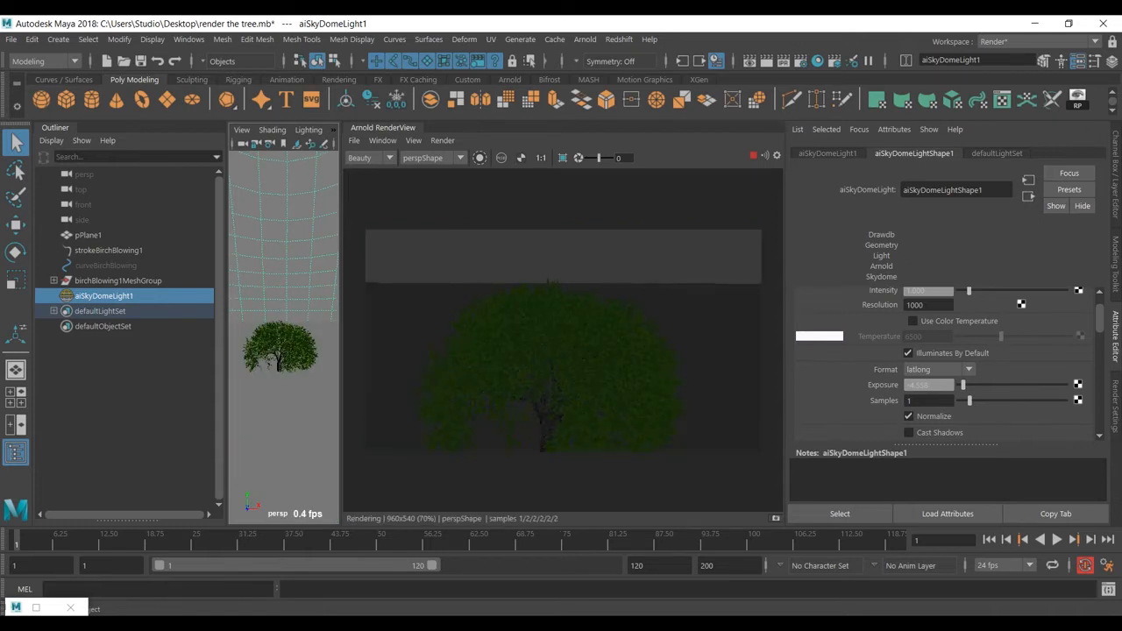
scroll(283, 342, up, 5)
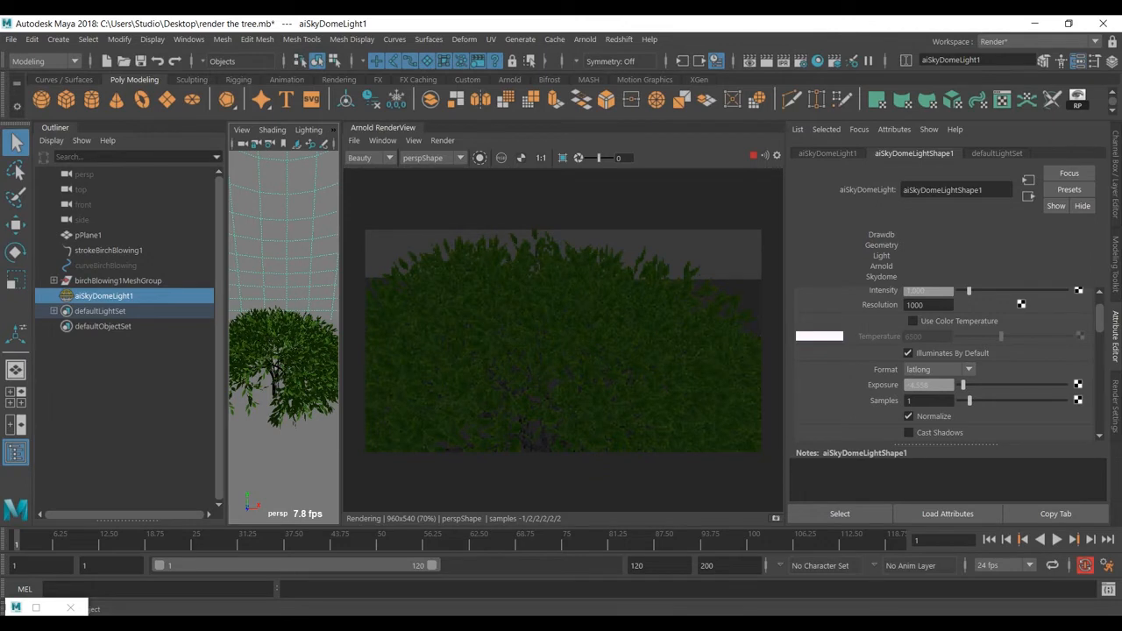
double_click(916, 400)
text(3)
key(Return)
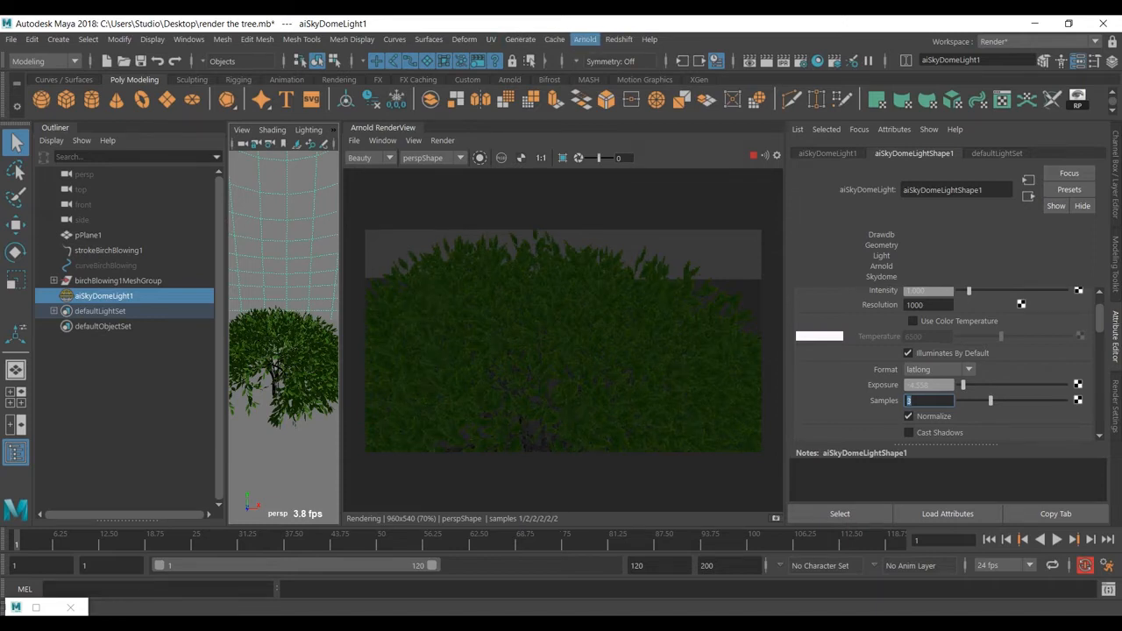
Add a second Arnold skydome light to the scene.
click(585, 39)
mouse_move(640, 115)
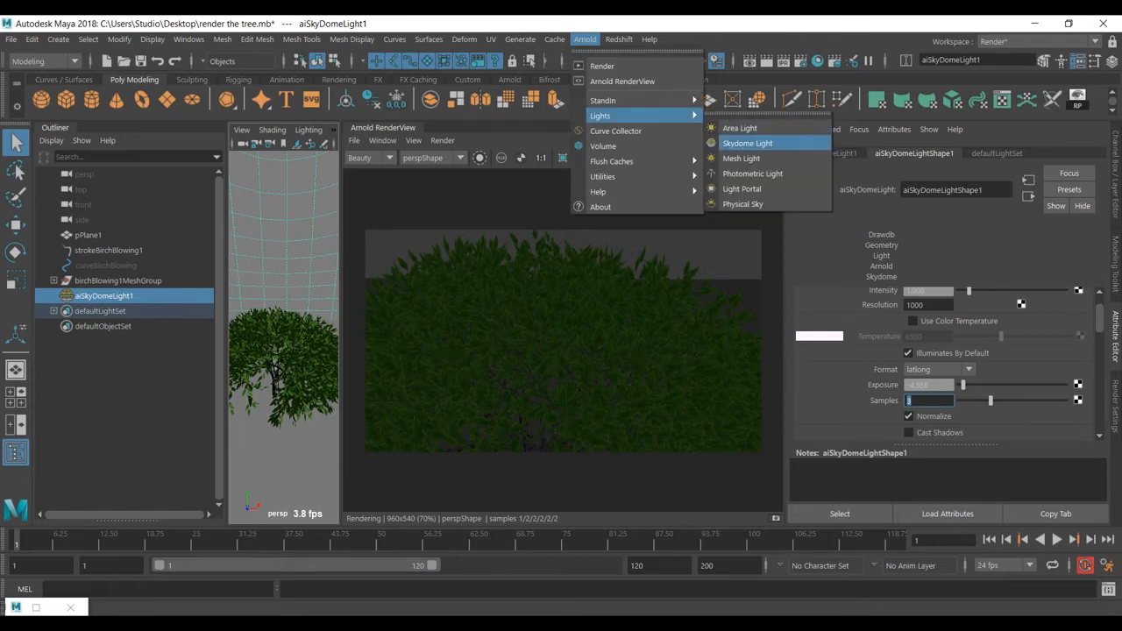
click(747, 142)
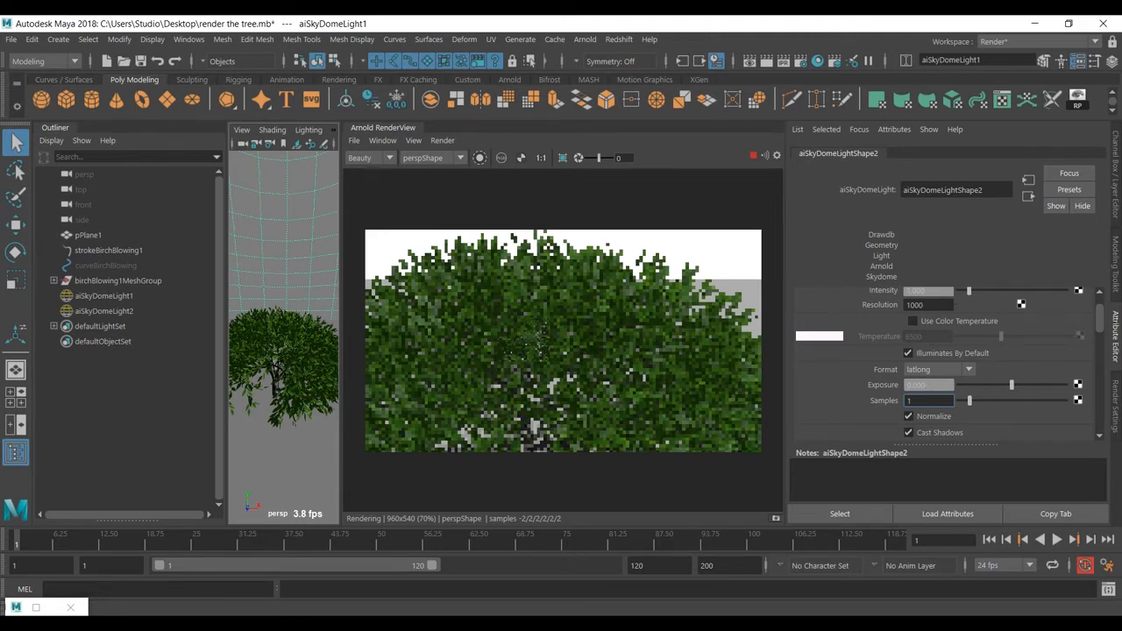
Select aiSkyDomeLight2 and set its Samples to 3.
click(104, 312)
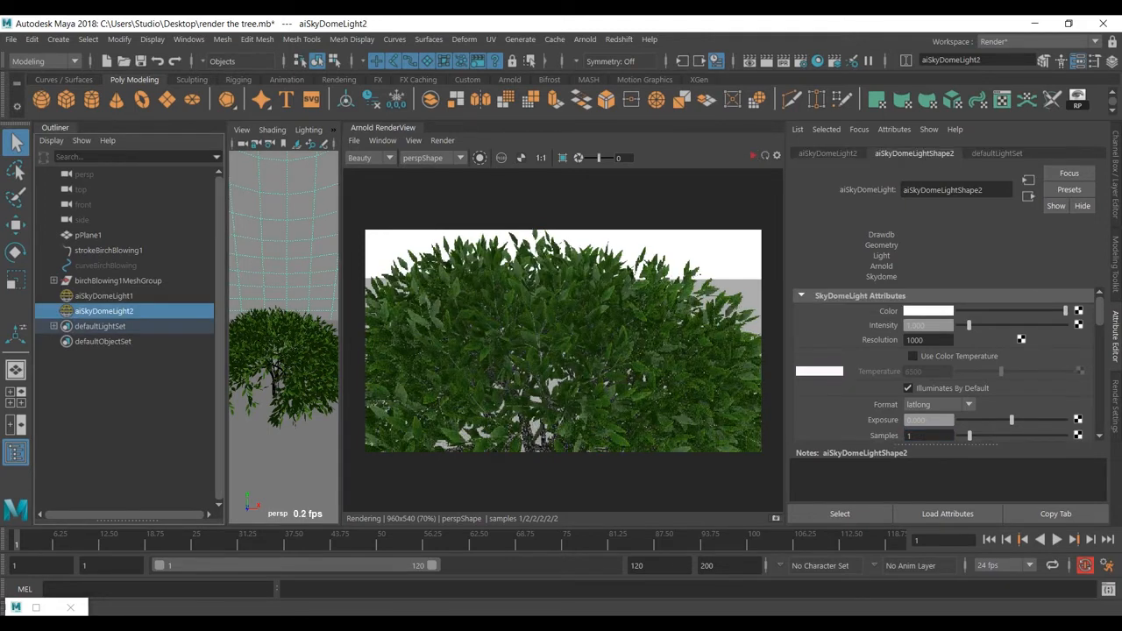
scroll(947, 364, down, 1)
double_click(914, 400)
text(3)
key(Return)
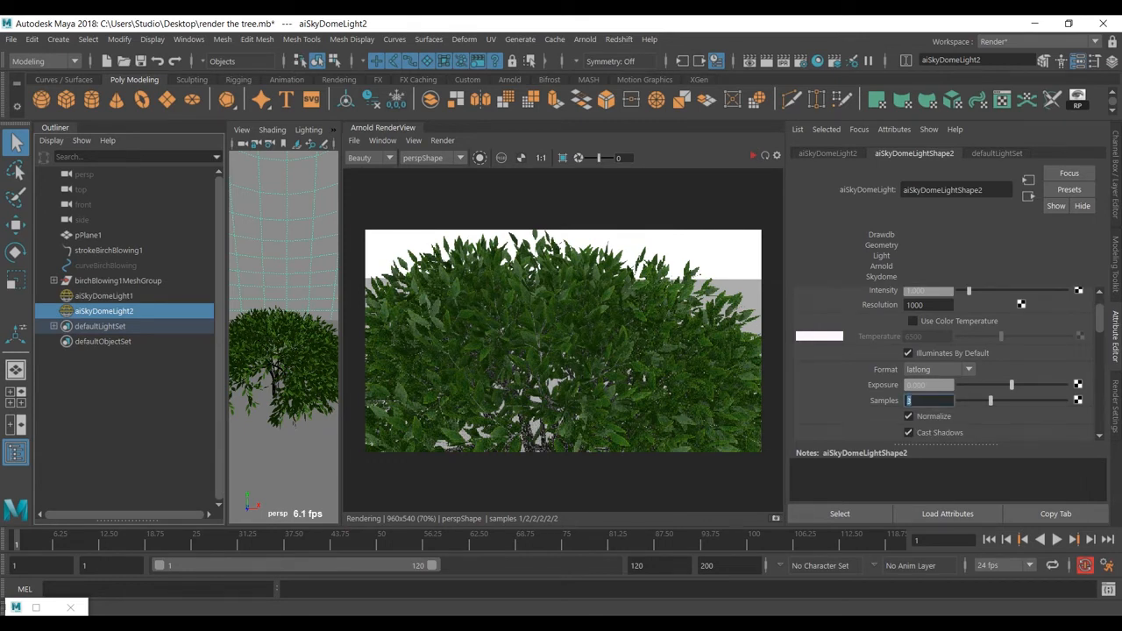
Lighten aiSkyDomeLight2's Shadow Color from black to a dark grey.
scroll(950, 364, down, 2)
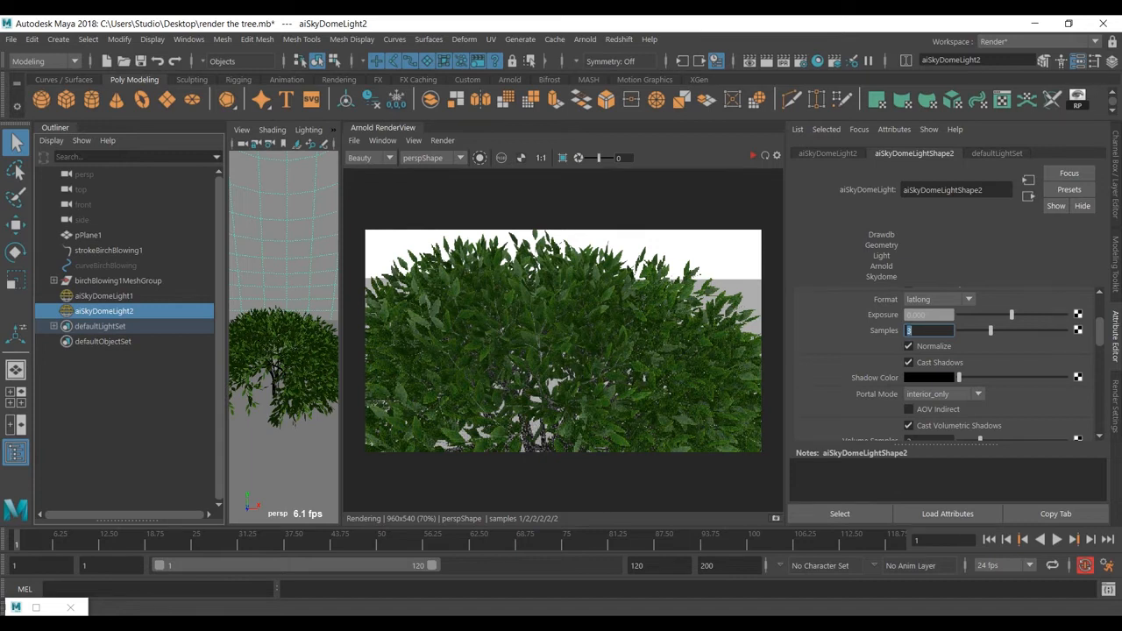
drag(958, 377, 973, 377)
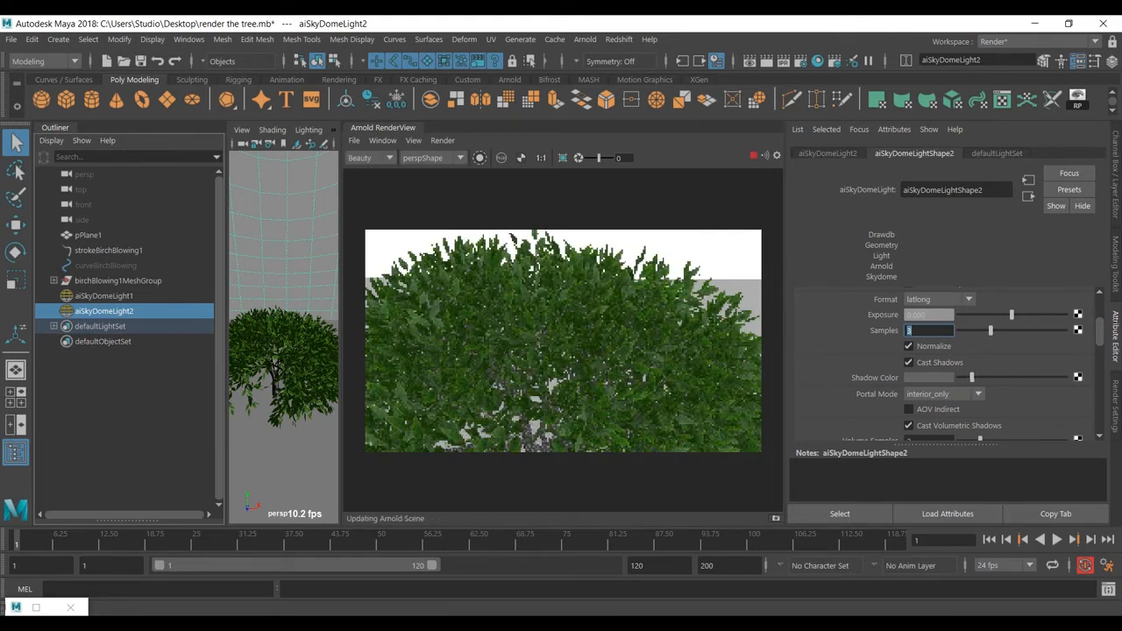
drag(973, 378, 969, 378)
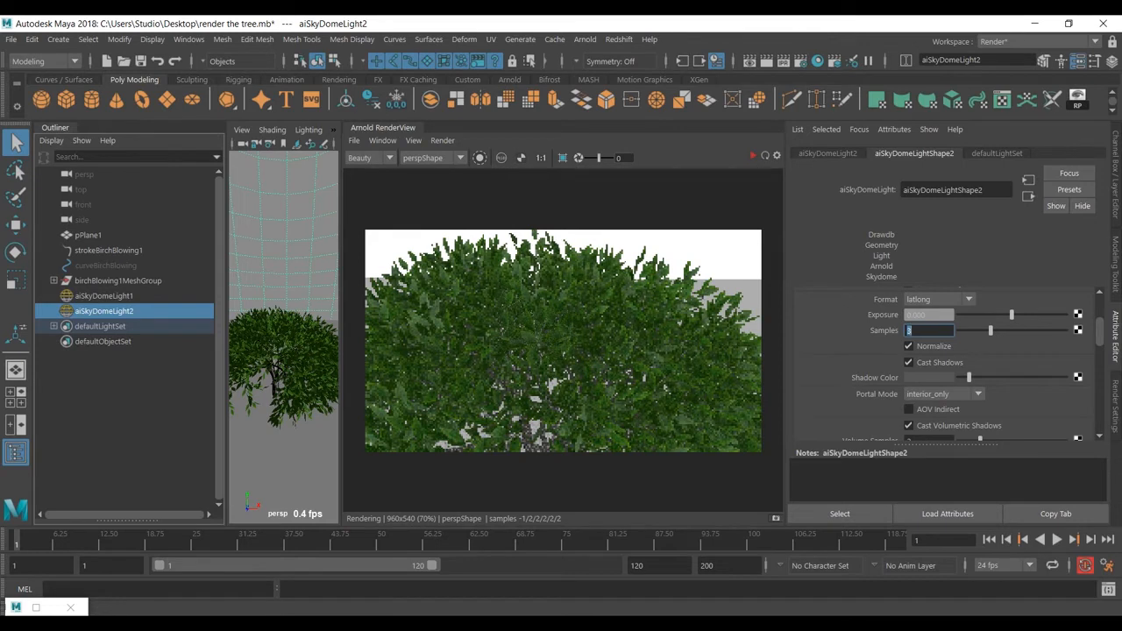
Create a Maya directional light in the scene.
scroll(238, 80, down, 2)
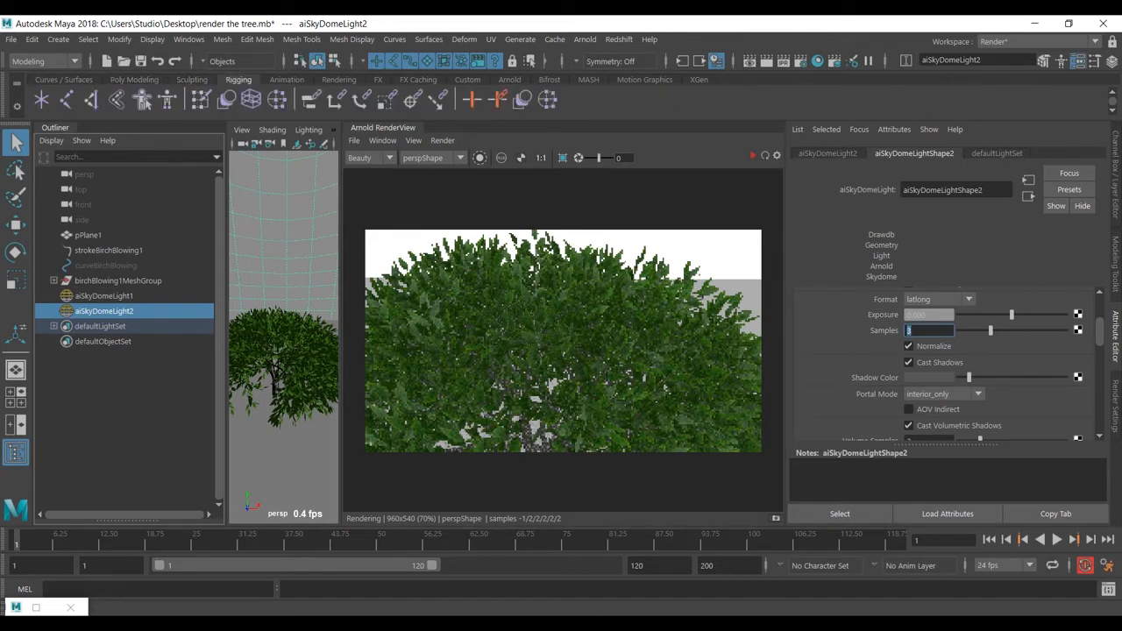
scroll(114, 96, down, 2)
click(66, 99)
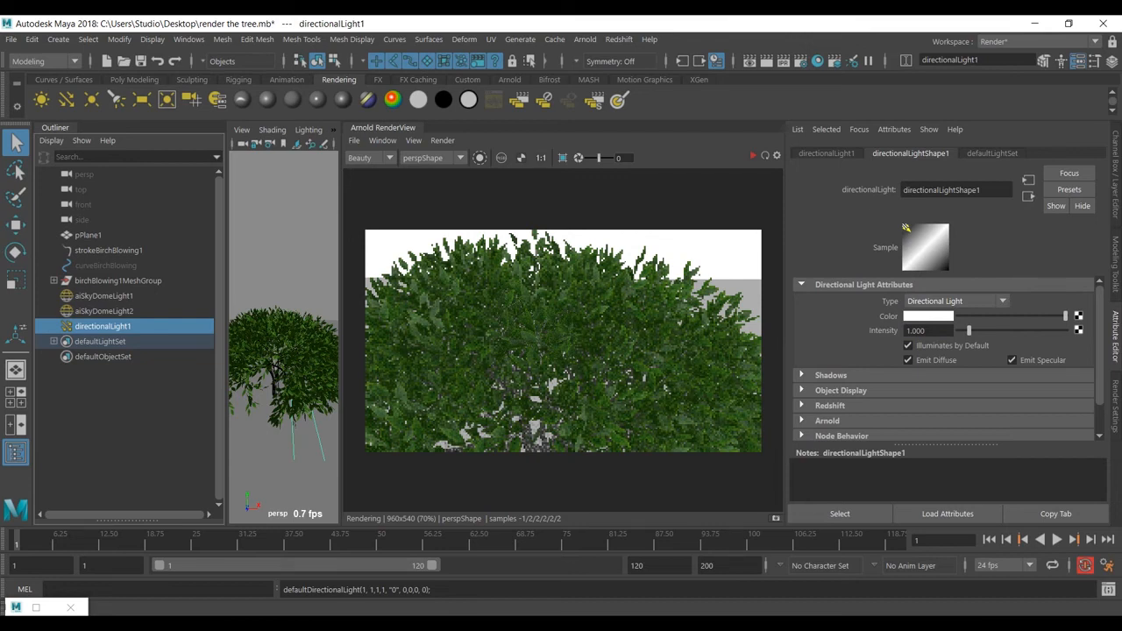
Hide the Outliner and collapse the Arnold RenderView to give the perspective view more room.
click(16, 452)
drag(187, 333, 241, 334)
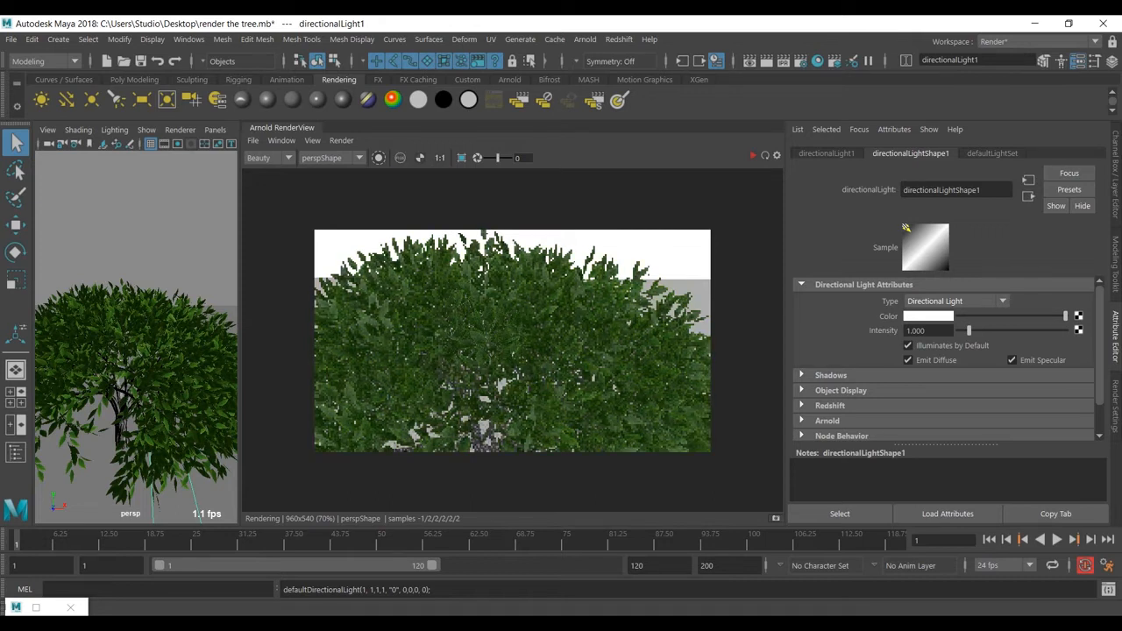
double_click(281, 128)
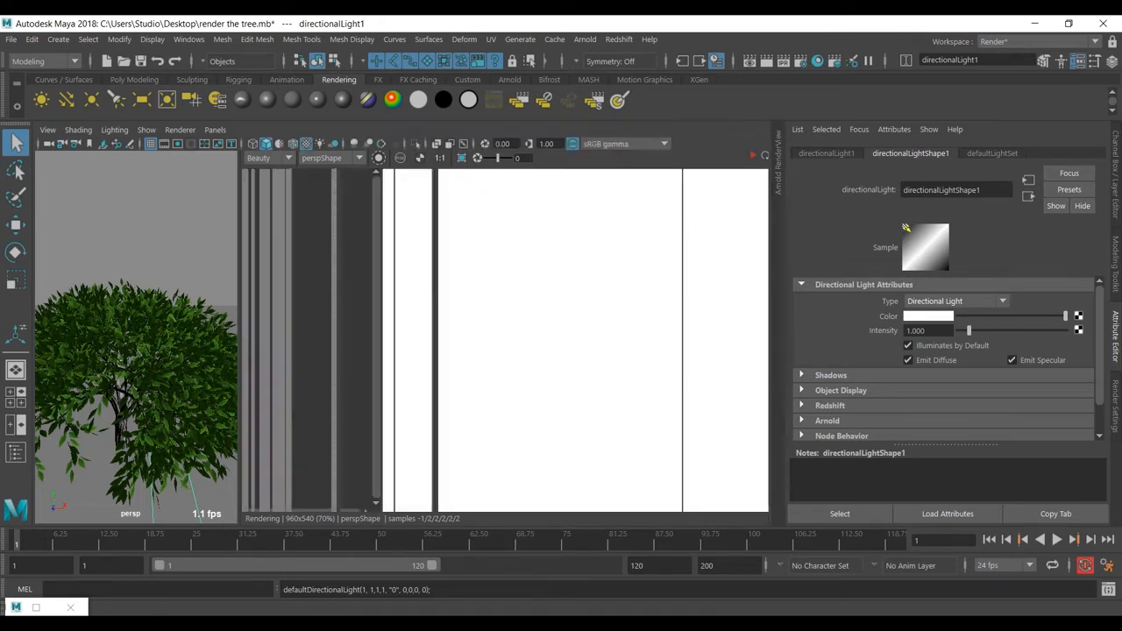
scroll(402, 337, down, 5)
alt+drag(402, 338, 474, 337)
scroll(402, 338, down, 4)
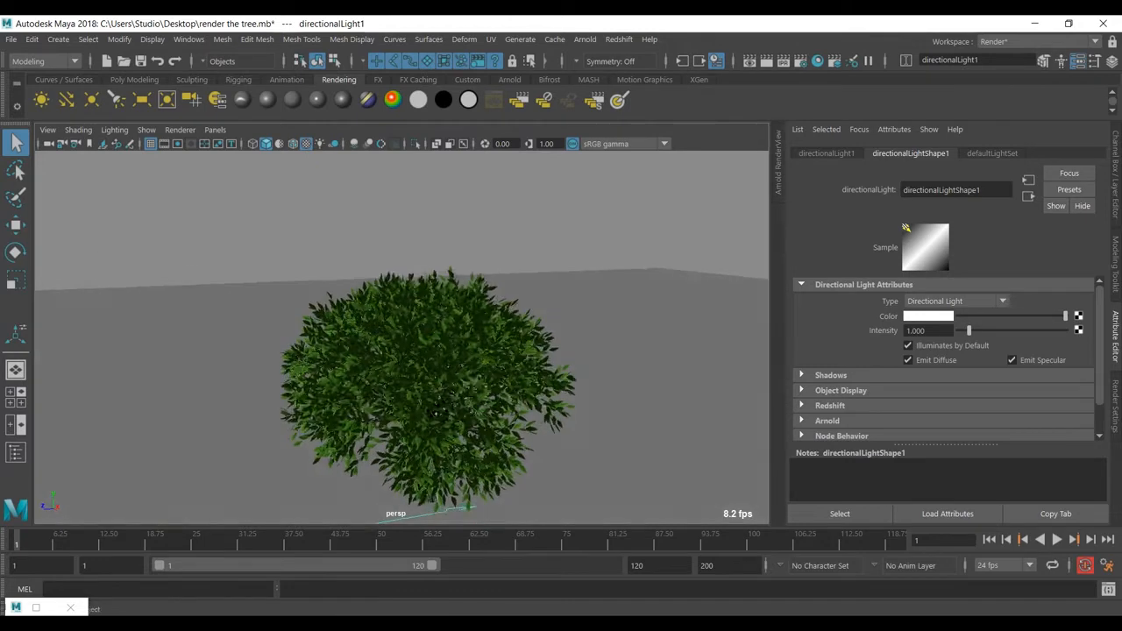
Rotate the directional light and move it up beside the tree's crown.
key(r)
key(e)
drag(405, 391, 426, 391)
key(w)
drag(405, 453, 339, 366)
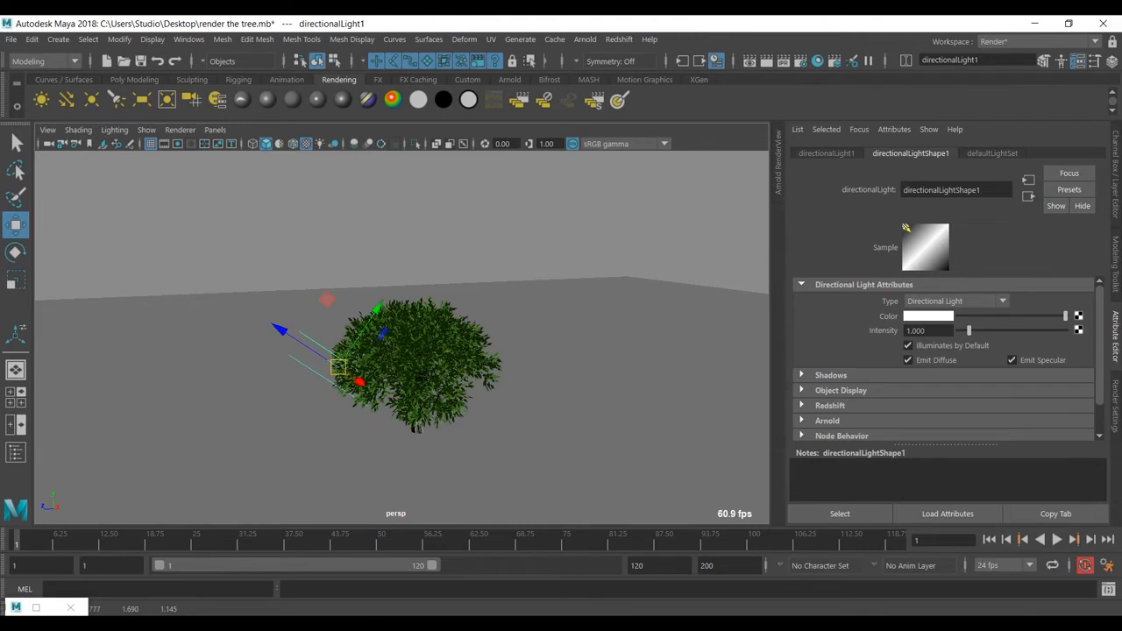
Preview scene lights and shadows in the viewport and rotate the directional light to redirect the tree's shadow.
click(320, 144)
click(333, 143)
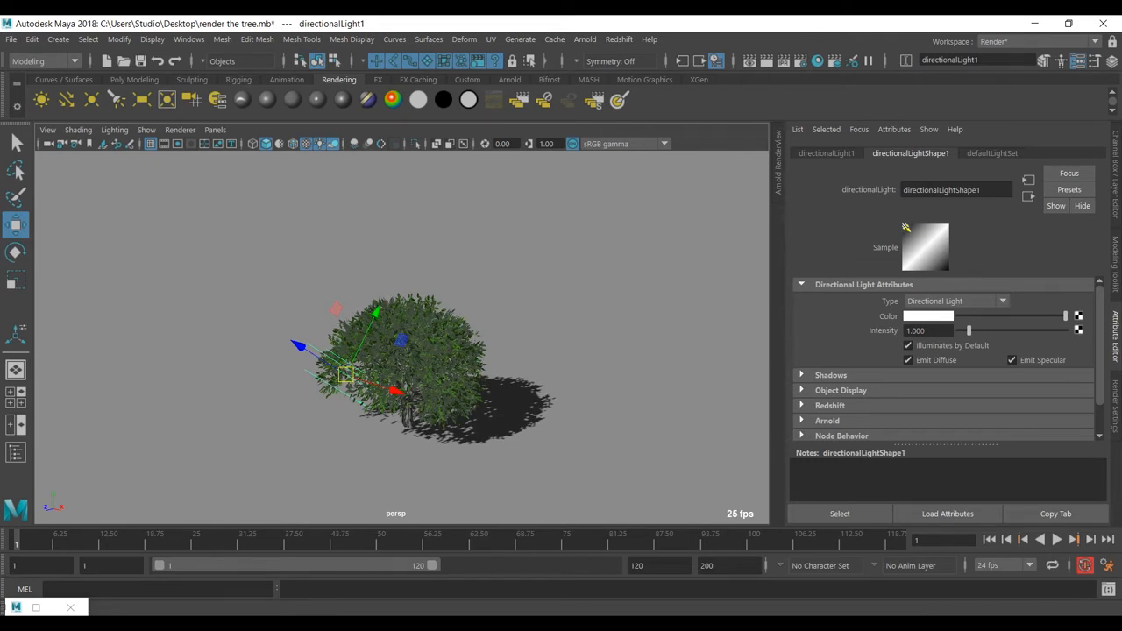
key(r)
key(e)
drag(320, 330, 331, 321)
scroll(402, 337, up, 5)
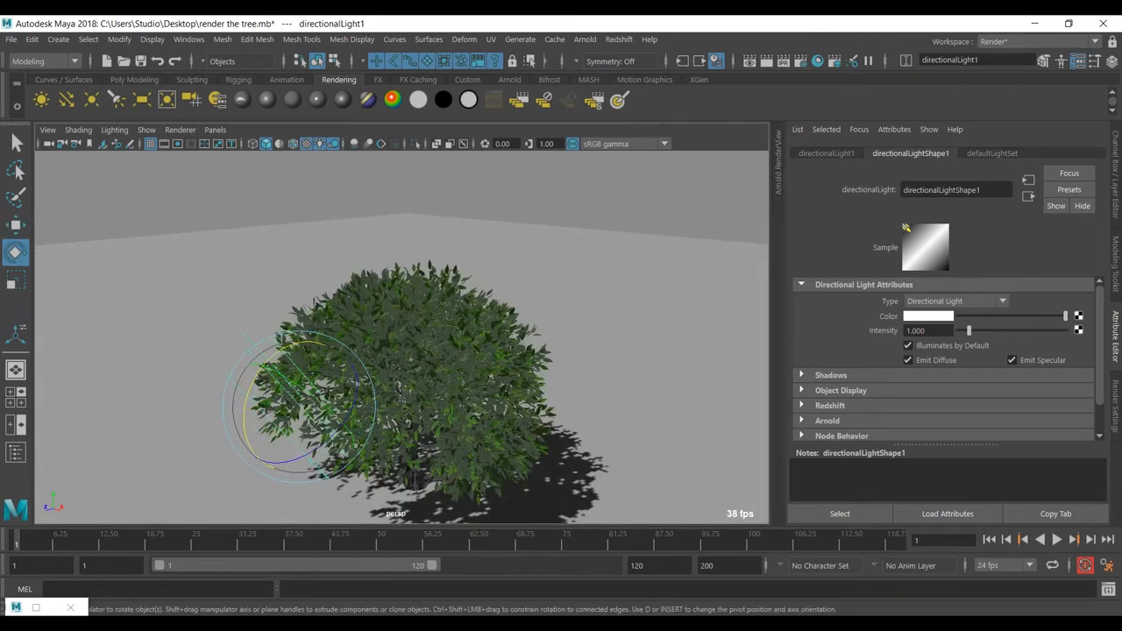
Turn off the viewport's shadow and light preview and frame the tree more closely.
click(334, 144)
click(320, 144)
alt+drag(386, 351, 395, 316)
scroll(420, 338, up, 3)
alt+middle_drag(421, 324, 349, 333)
scroll(386, 338, up, 2)
alt+drag(394, 337, 388, 339)
Reopen the Arnold RenderView at 1:1 and maximize it as a separate window to inspect the tree render.
click(779, 163)
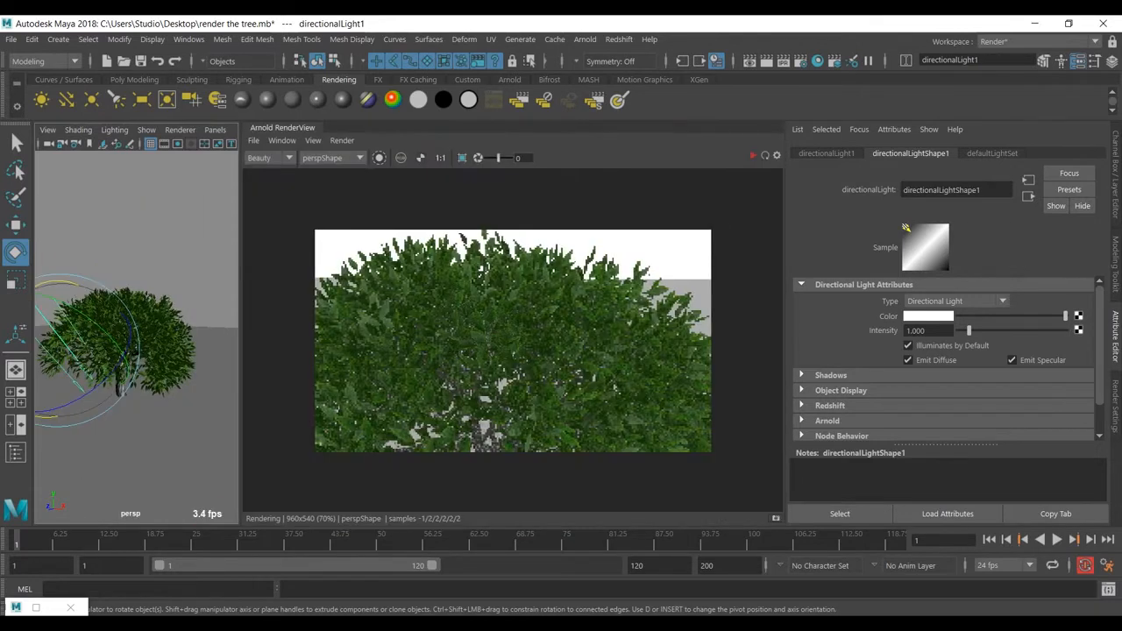
click(440, 158)
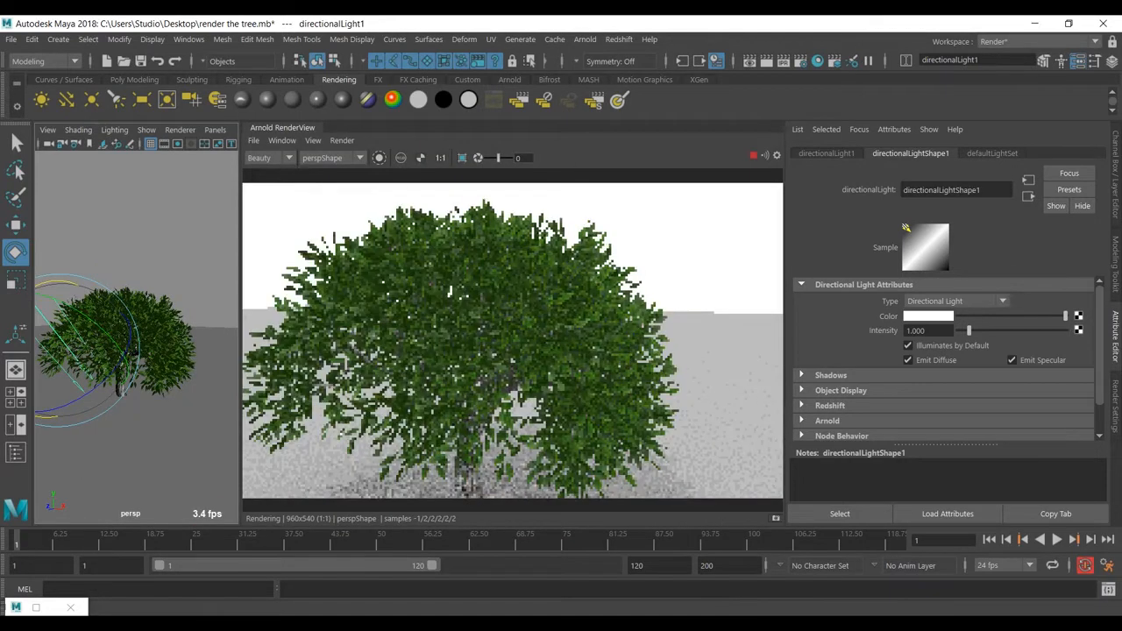
mouse_move(282, 128)
mouse_down()
mouse_move(294, 141)
mouse_move(290, 108)
mouse_up()
click(738, 108)
scroll(561, 335, up, 2)
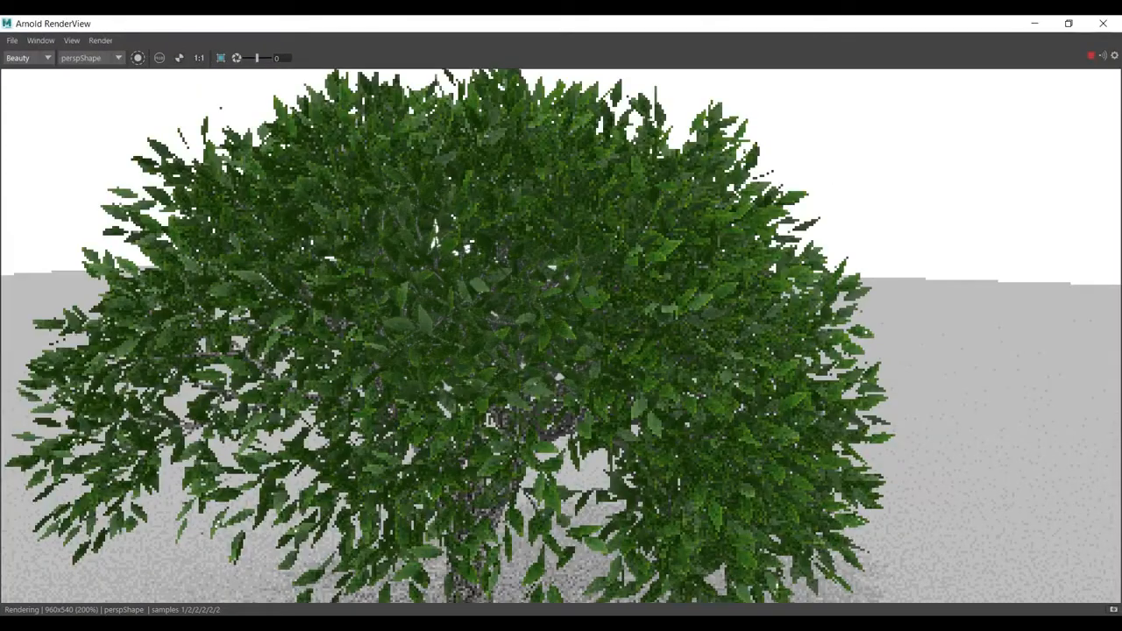
scroll(561, 336, down, 1)
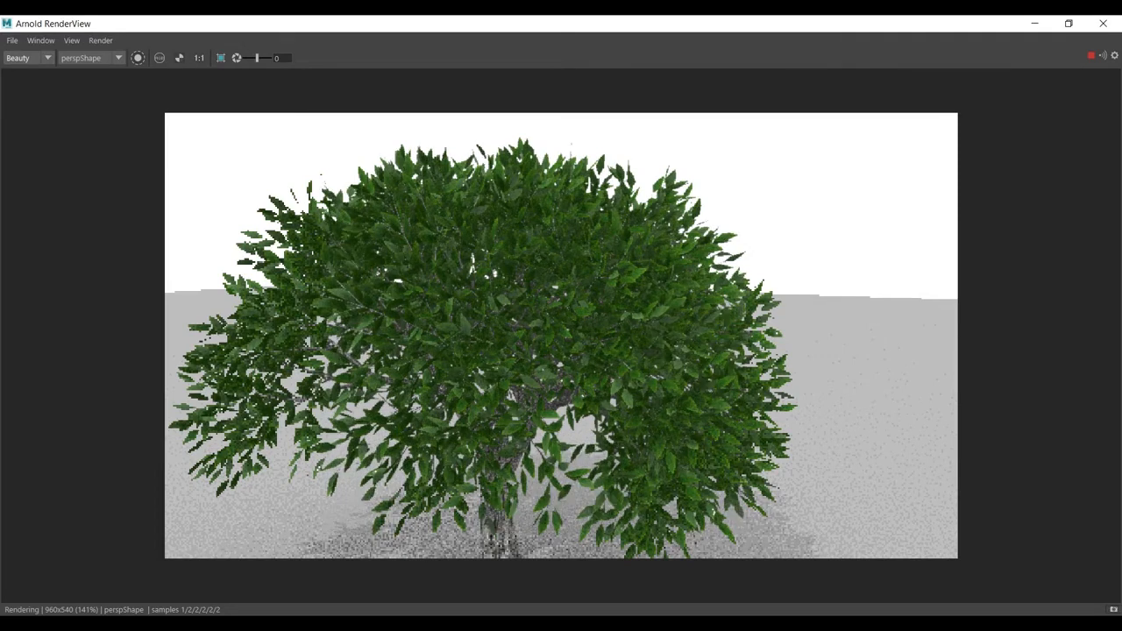
Minimize the Arnold RenderView and open the Arnold Renderer sampling options in a widened Render Settings panel.
click(1035, 23)
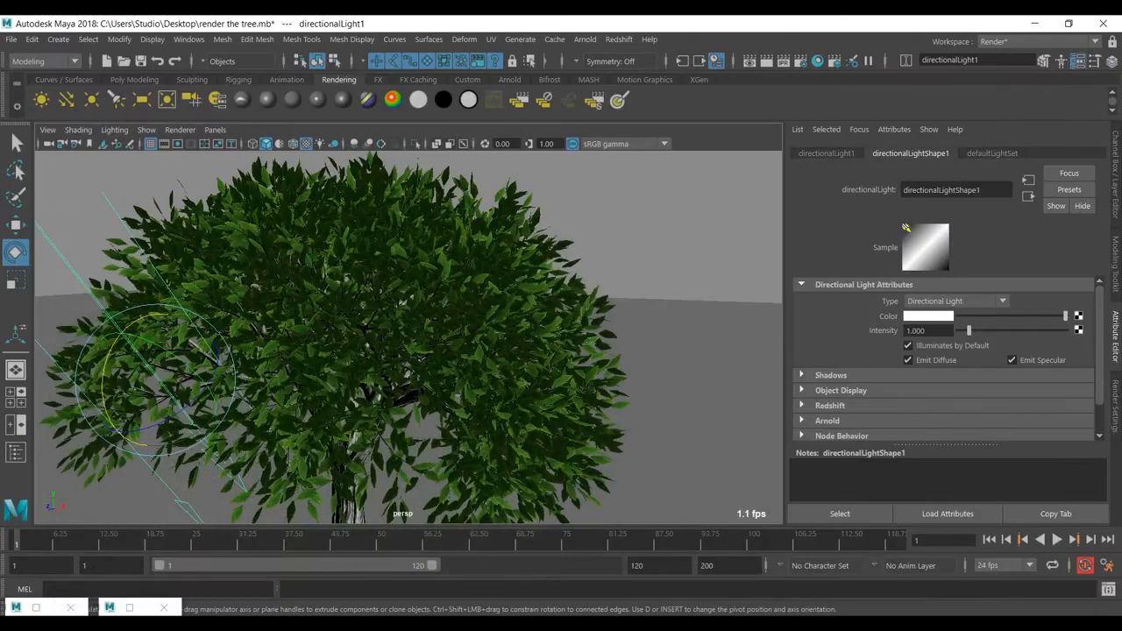
click(1115, 406)
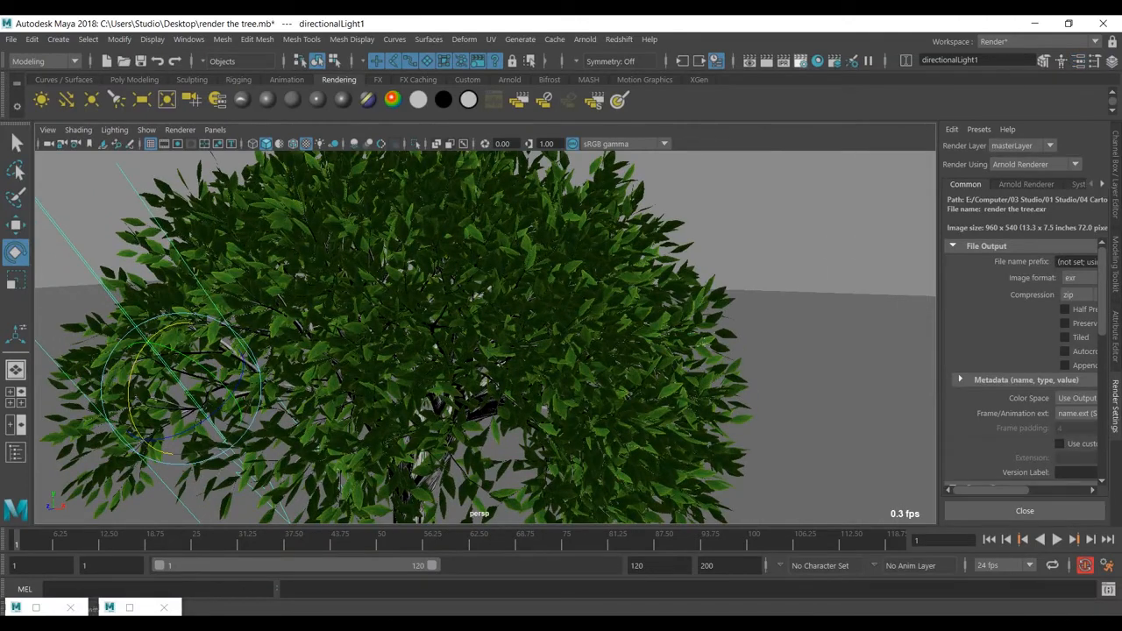
drag(939, 351, 773, 351)
click(859, 184)
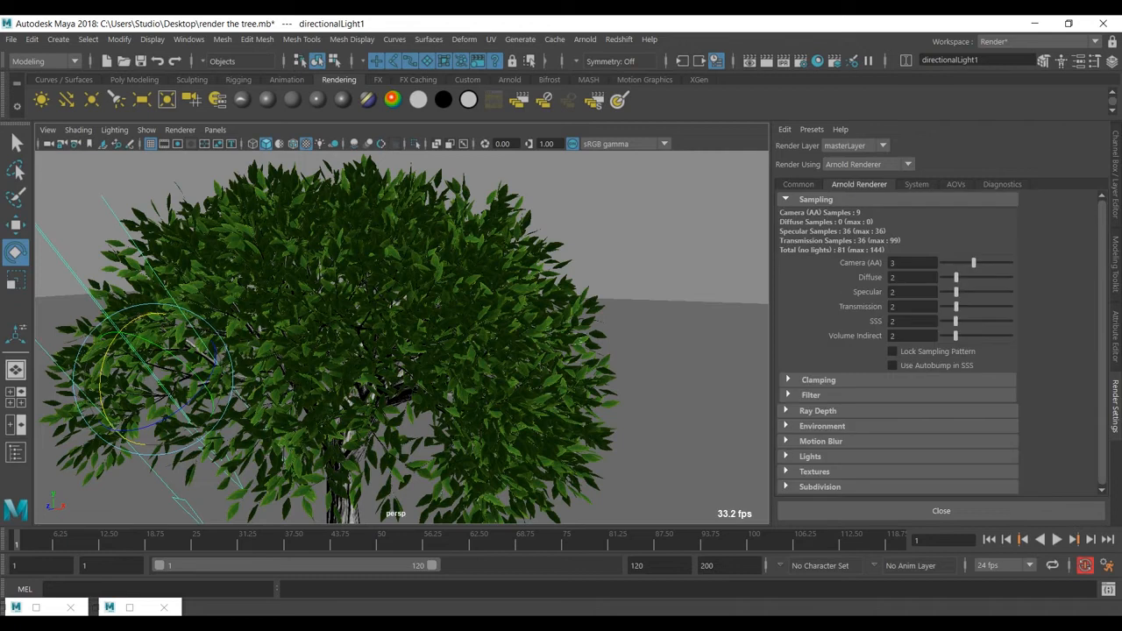
Set the Specular, Transmission, SSS and Volume Indirect samples to 0 and the Diffuse samples to 3.
click(817, 411)
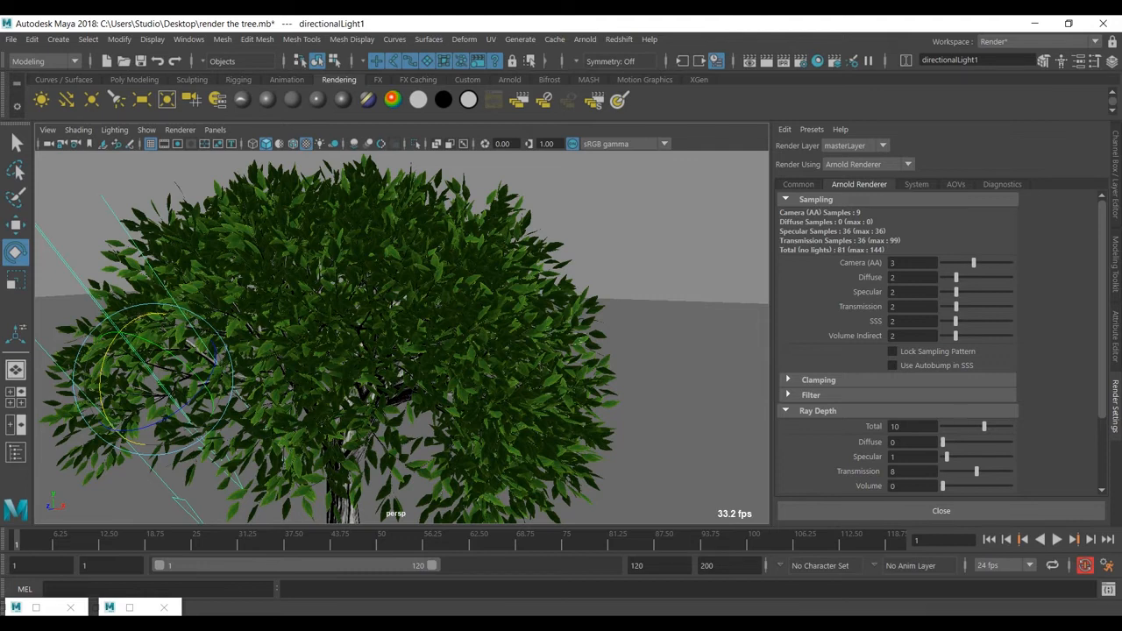
click(817, 411)
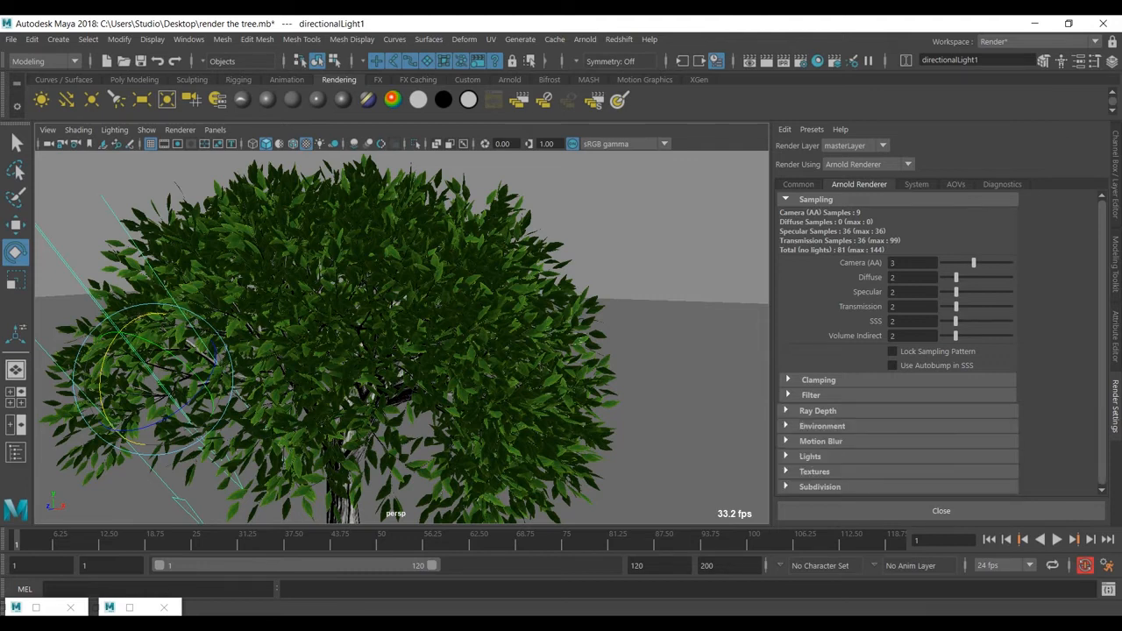
drag(956, 292, 942, 336)
click(912, 277)
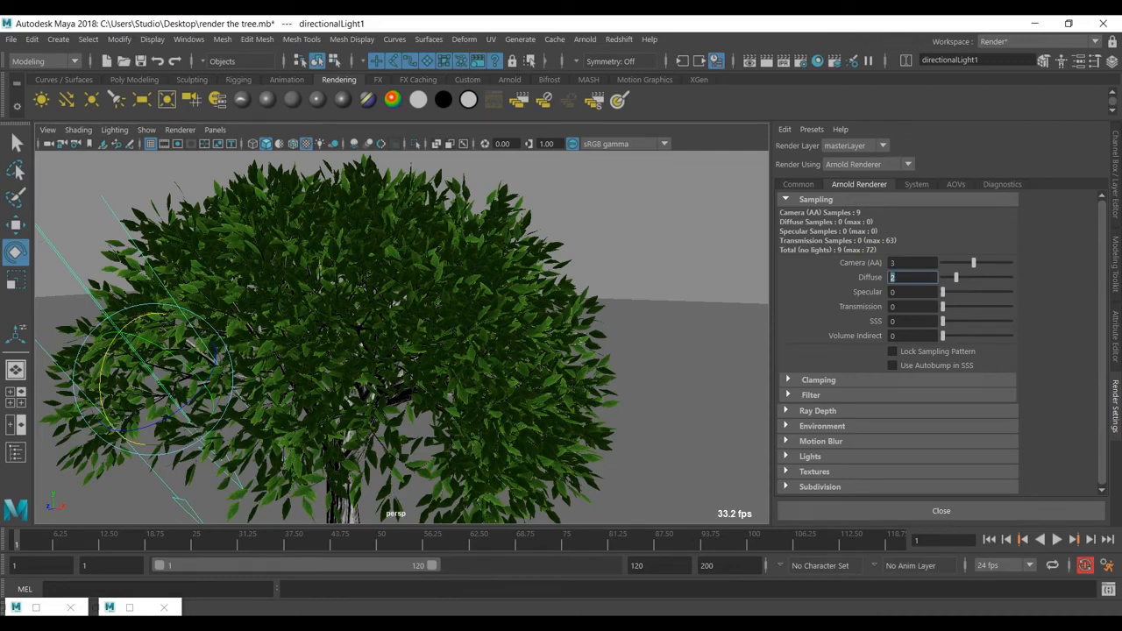
text(3)
key(Return)
Restore the Arnold RenderView and bring the camera closer to the tree's foliage.
scroll(401, 338, up, 4)
click(129, 608)
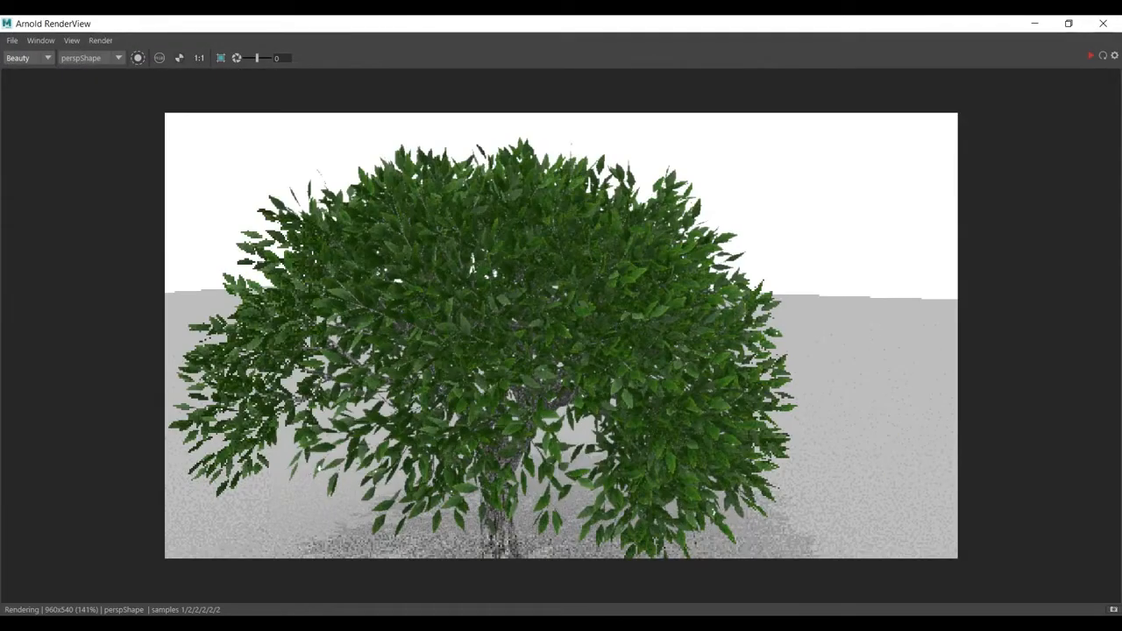
scroll(561, 336, up, 3)
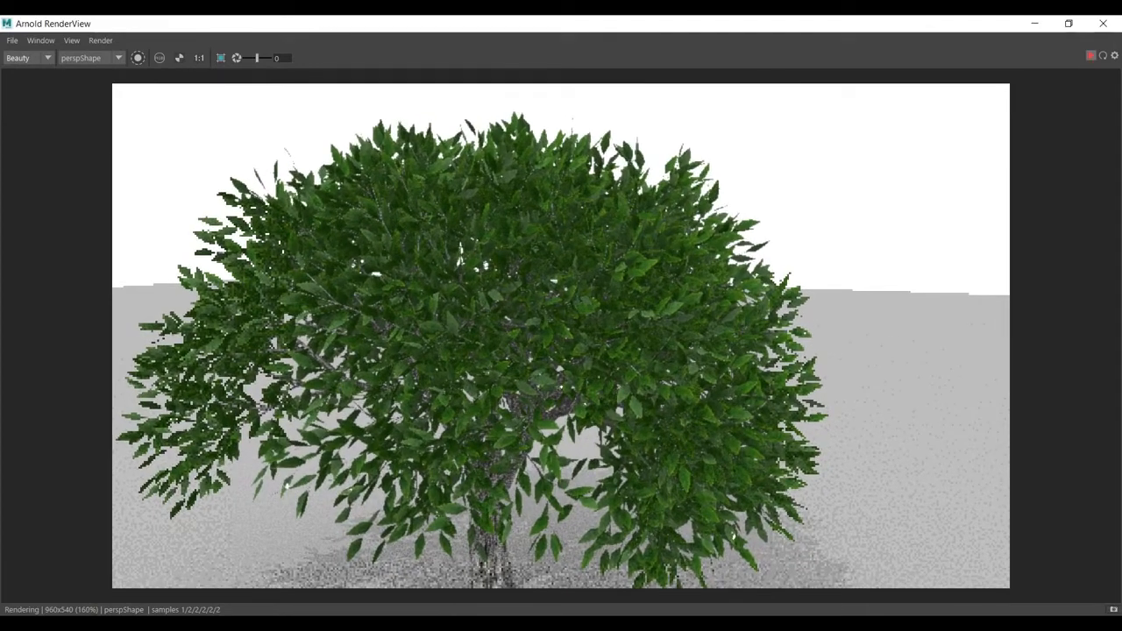
alt+scroll(561, 336, up, 3)
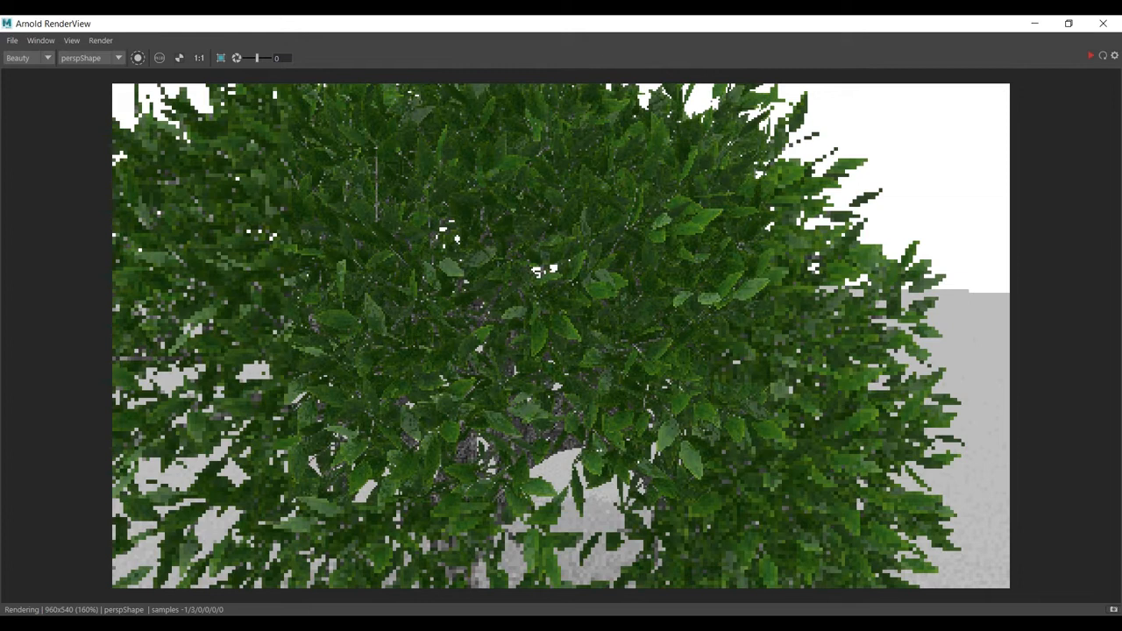
Draw a crop region over the leaves near the image centre and turn off Progressive Refinement.
drag(406, 261, 575, 424)
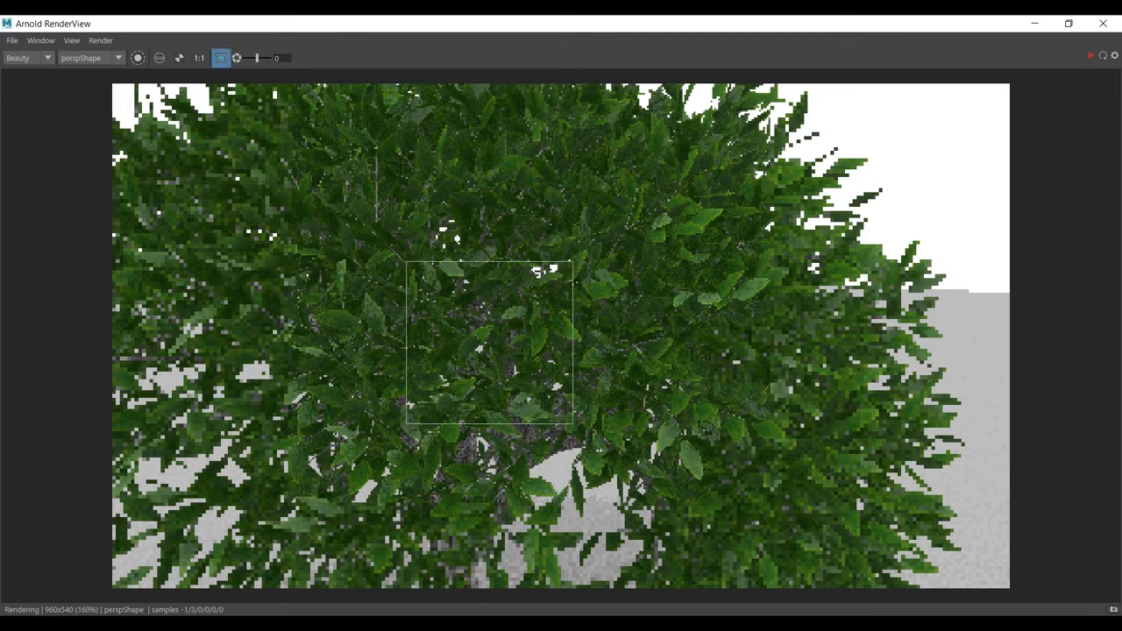
drag(383, 262, 589, 424)
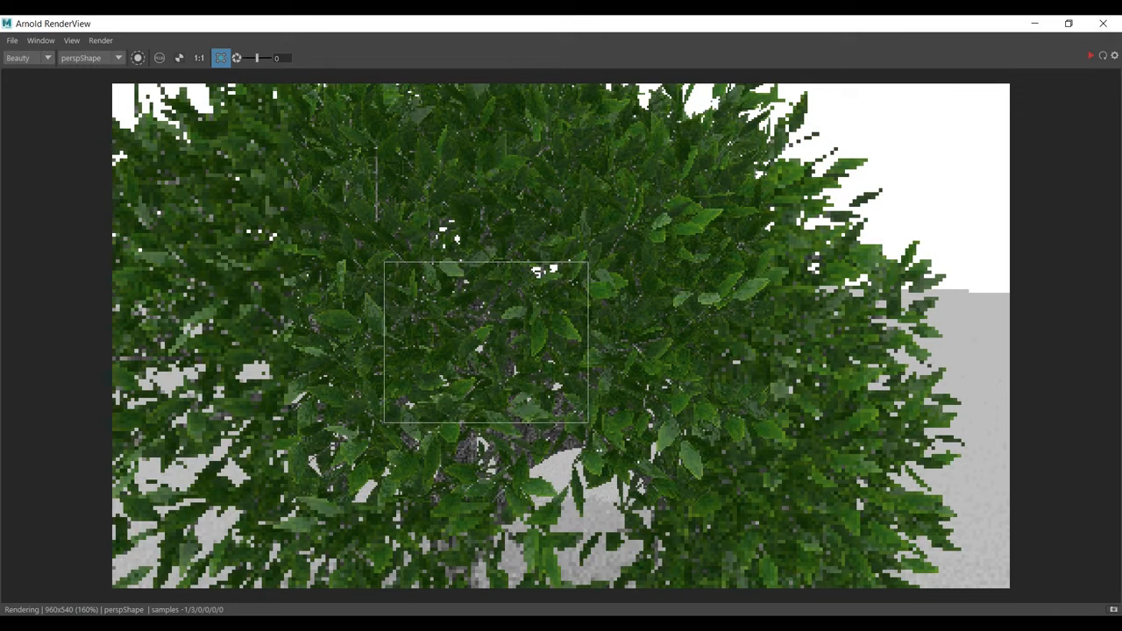
click(100, 40)
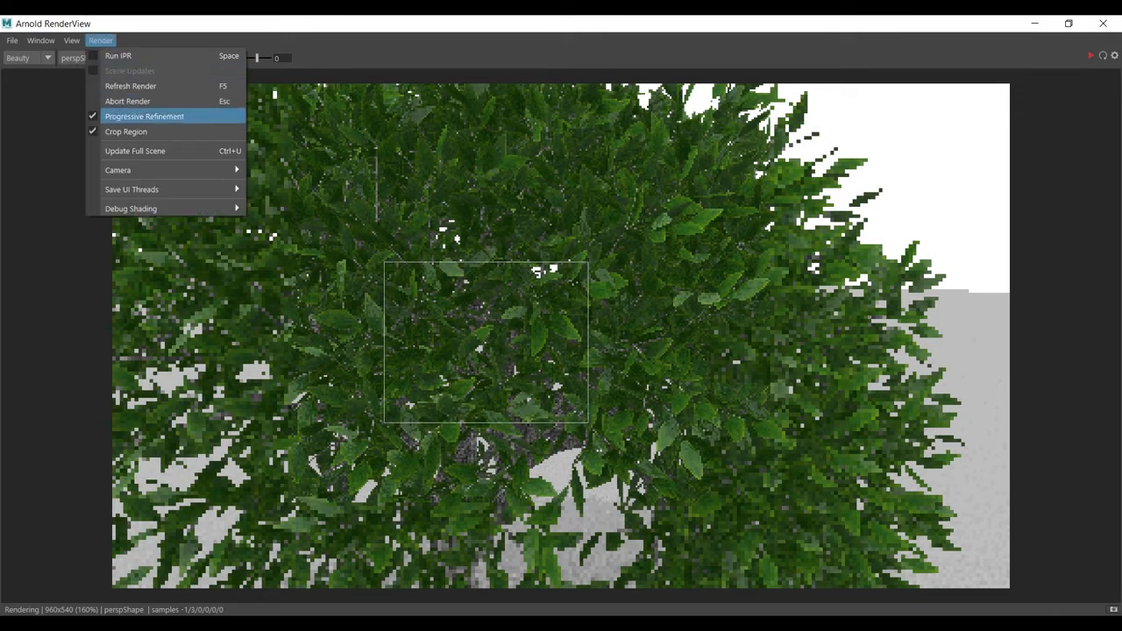
click(144, 117)
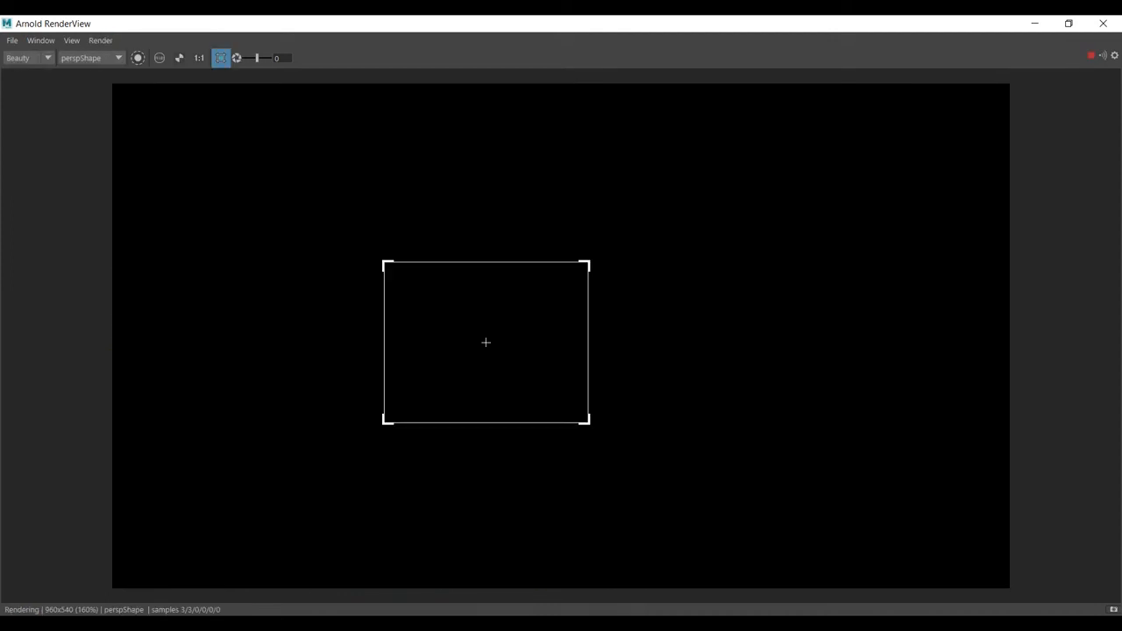
Examine the leaf and branch detail of the cropped render at several magnifications.
scroll(411, 349, up, 1)
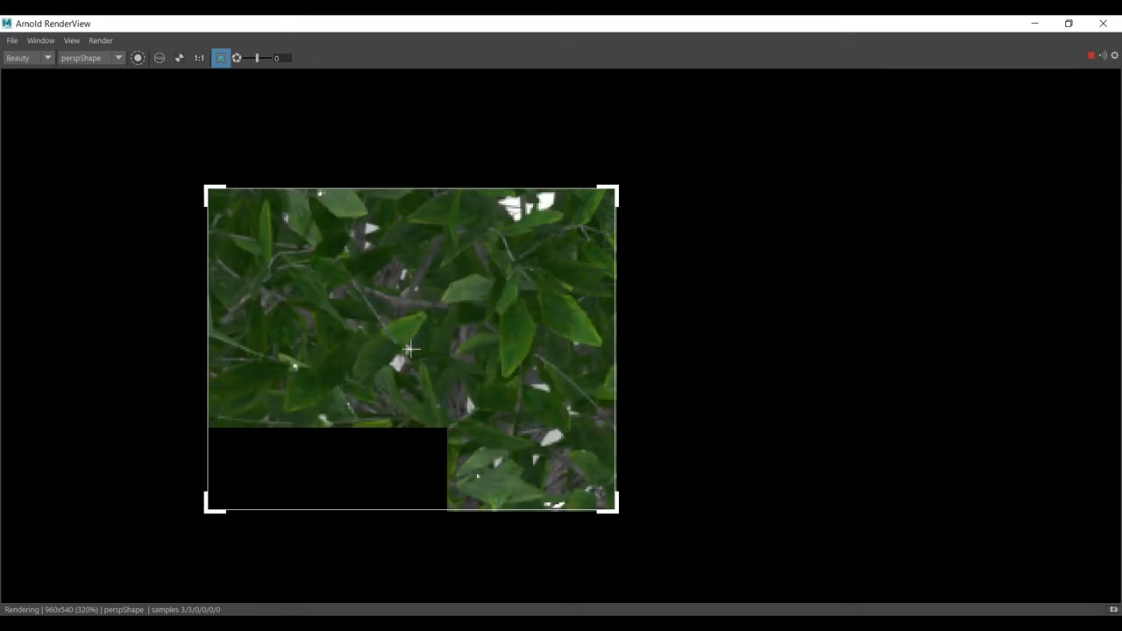
scroll(411, 349, down, 2)
scroll(485, 343, up, 2)
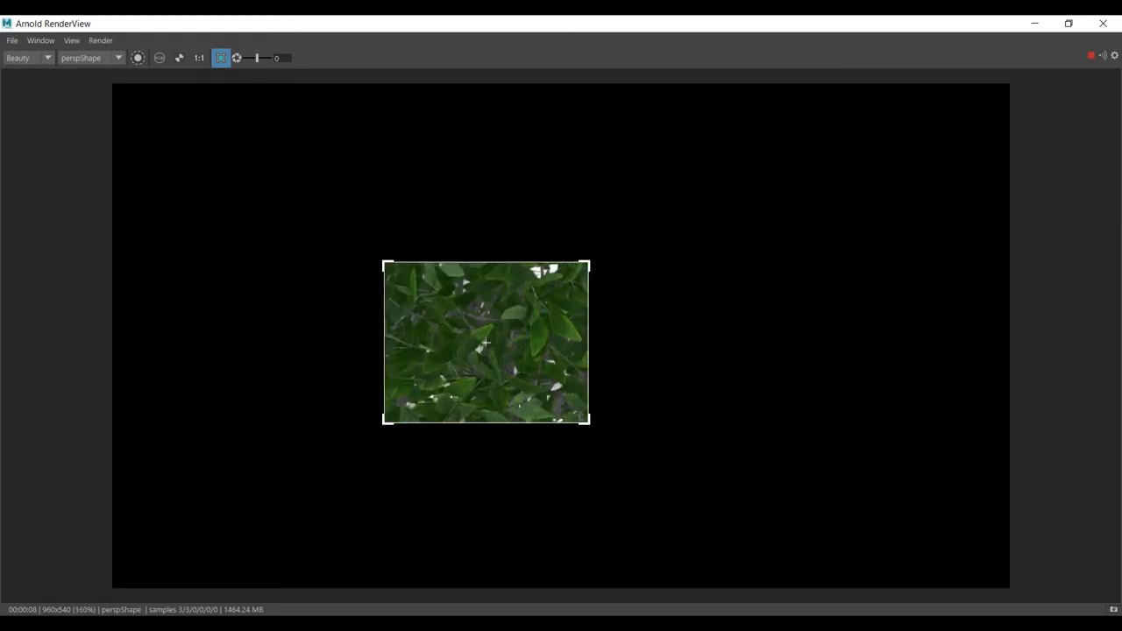
scroll(485, 344, up, 3)
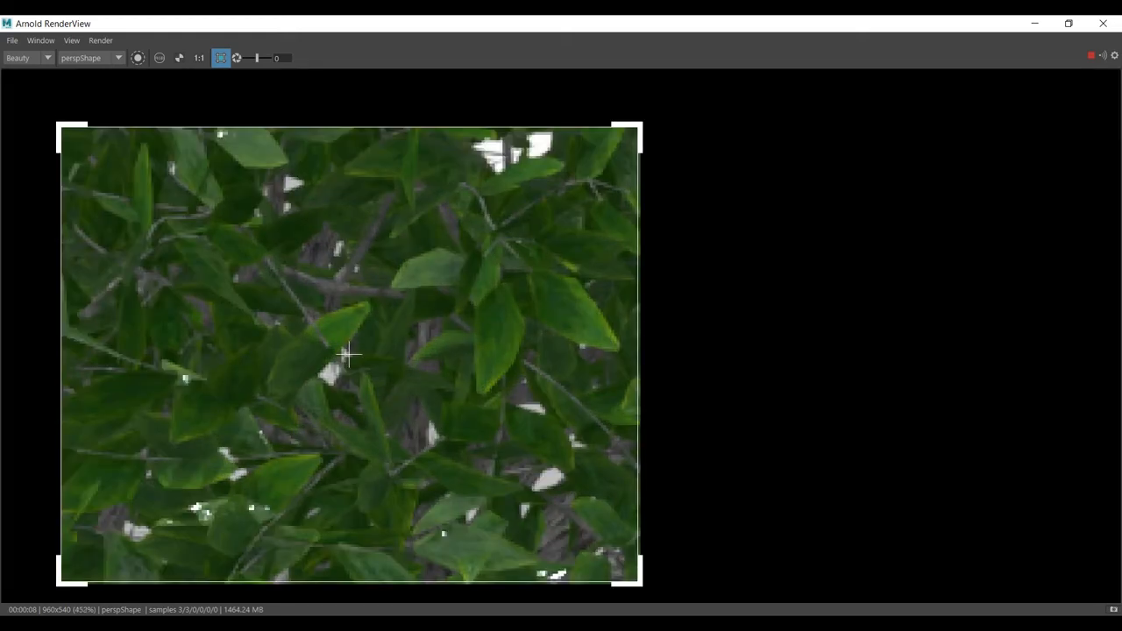
scroll(561, 336, up, 2)
scroll(561, 335, down, 2)
scroll(561, 336, up, 1)
scroll(260, 360, down, 4)
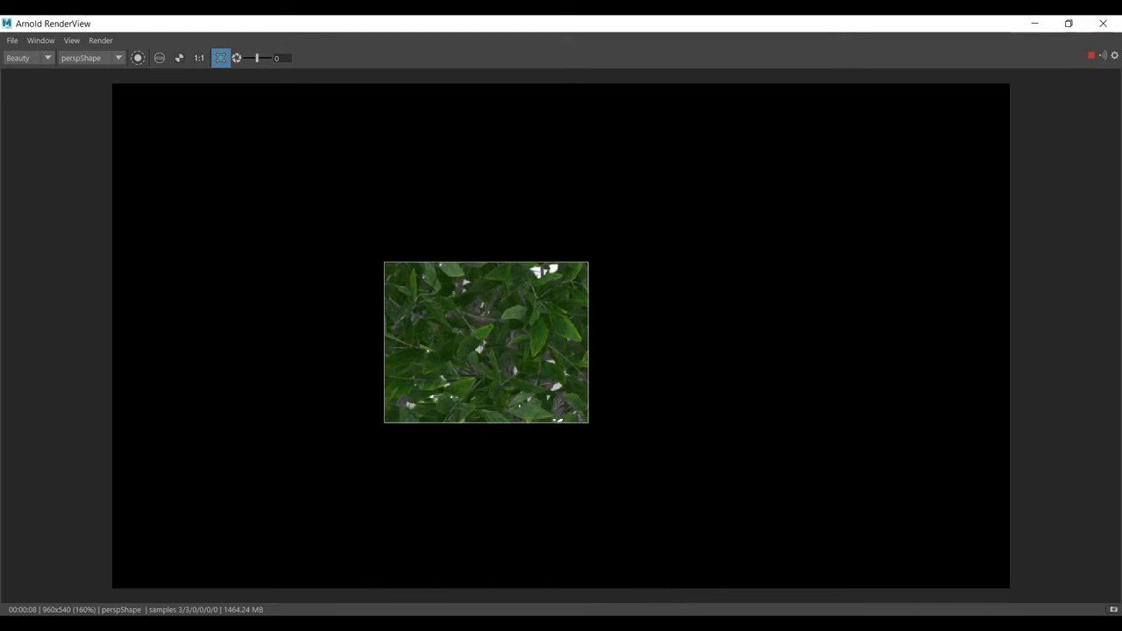
Turn off the crop region in the Arnold RenderView to render the full frame.
click(1034, 23)
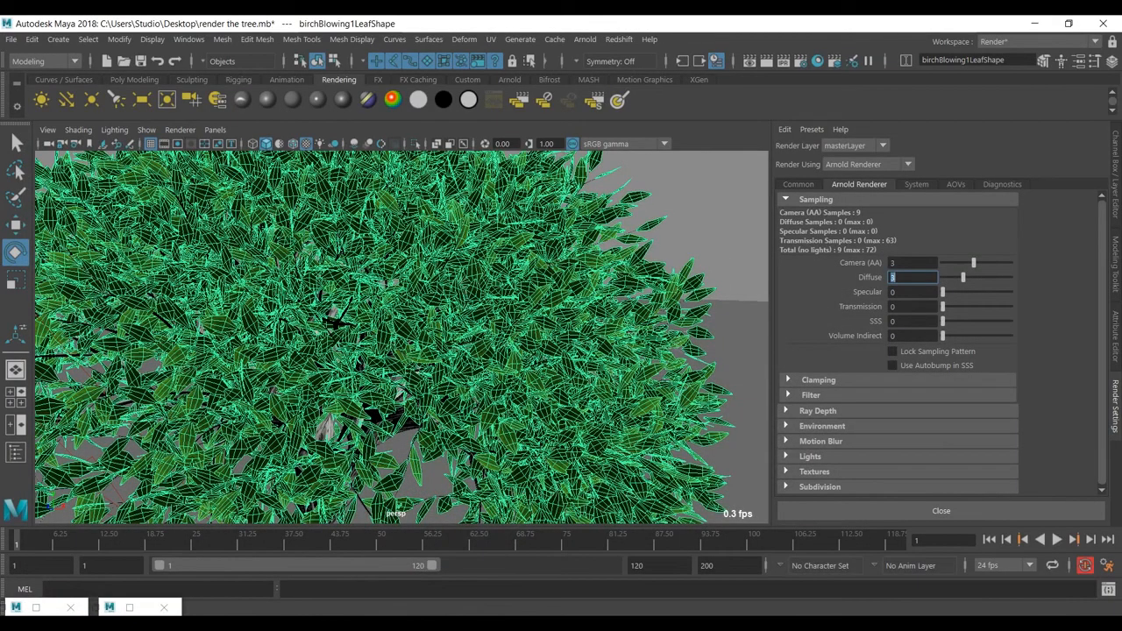
click(130, 607)
click(221, 58)
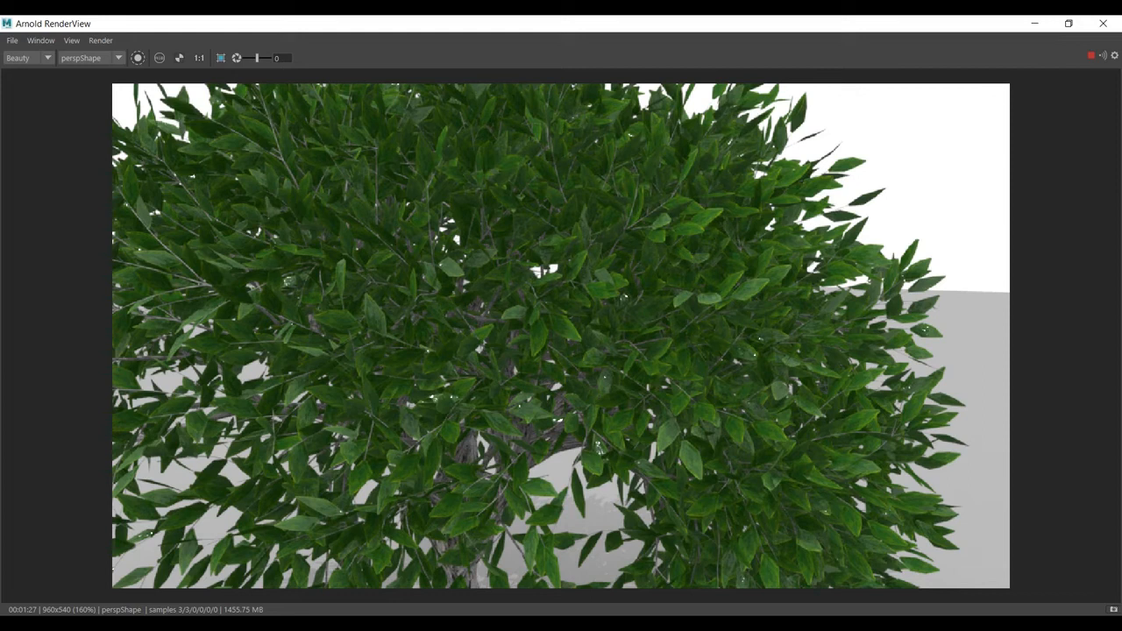
Examine the full-frame foliage render for noise and leaf edge quality, both close up and as a whole.
scroll(562, 336, up, 3)
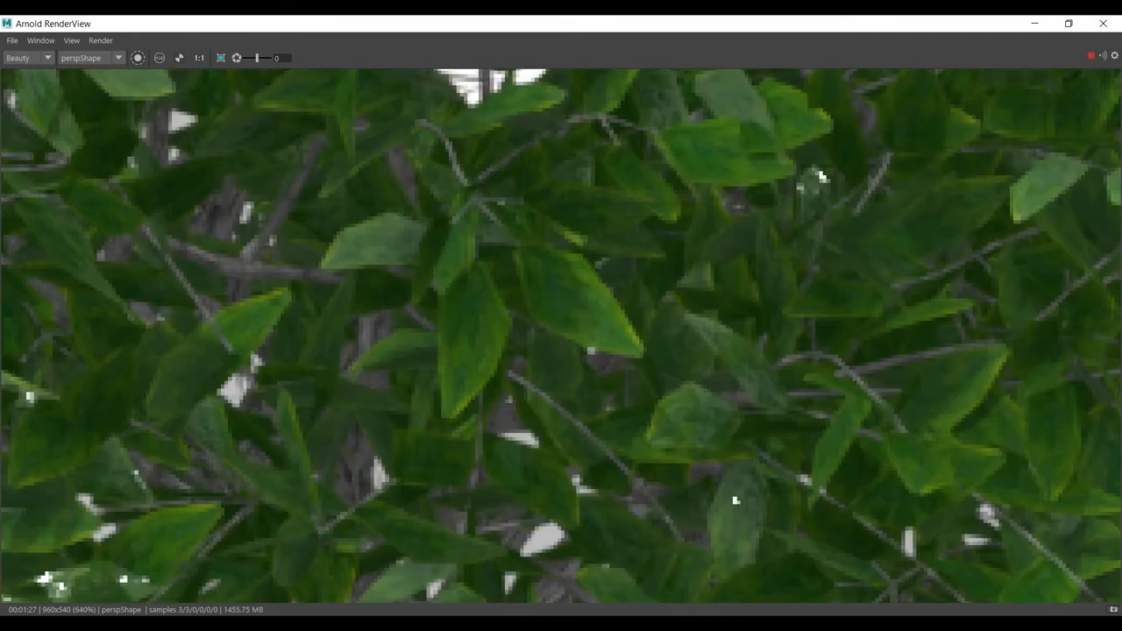
scroll(803, 557, down, 4)
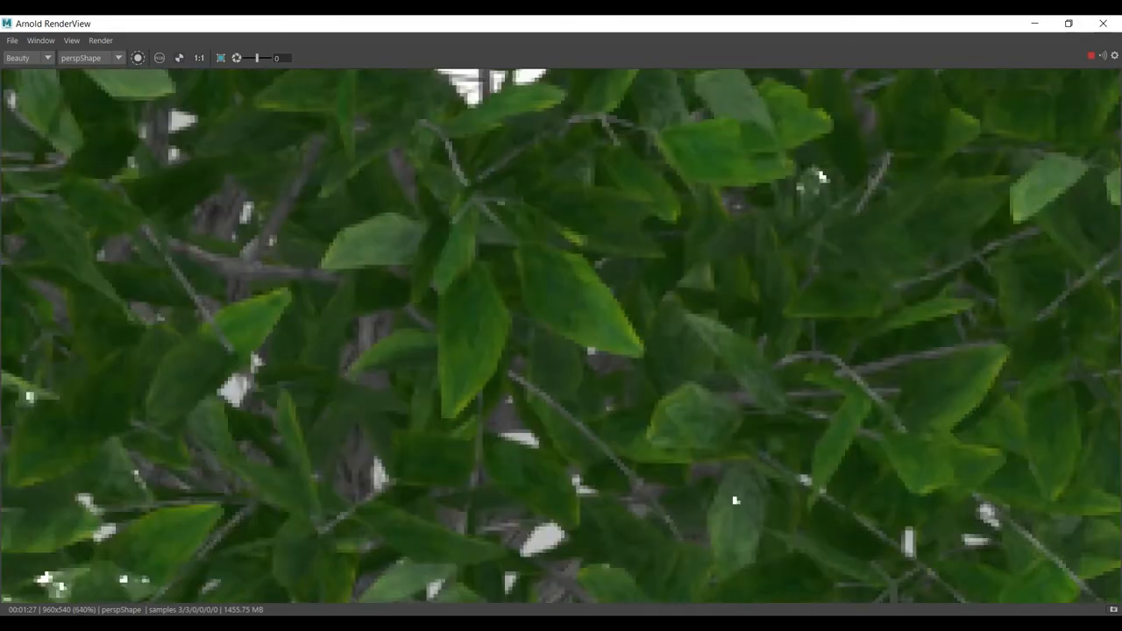
scroll(803, 557, up, 6)
scroll(561, 336, down, 10)
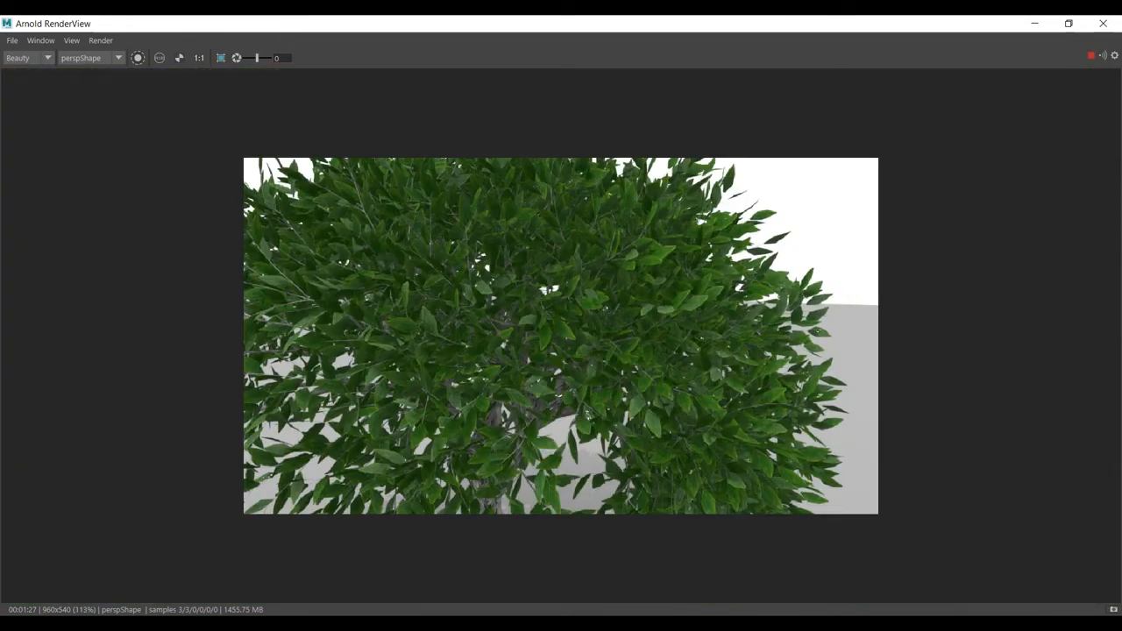
scroll(561, 336, up, 1)
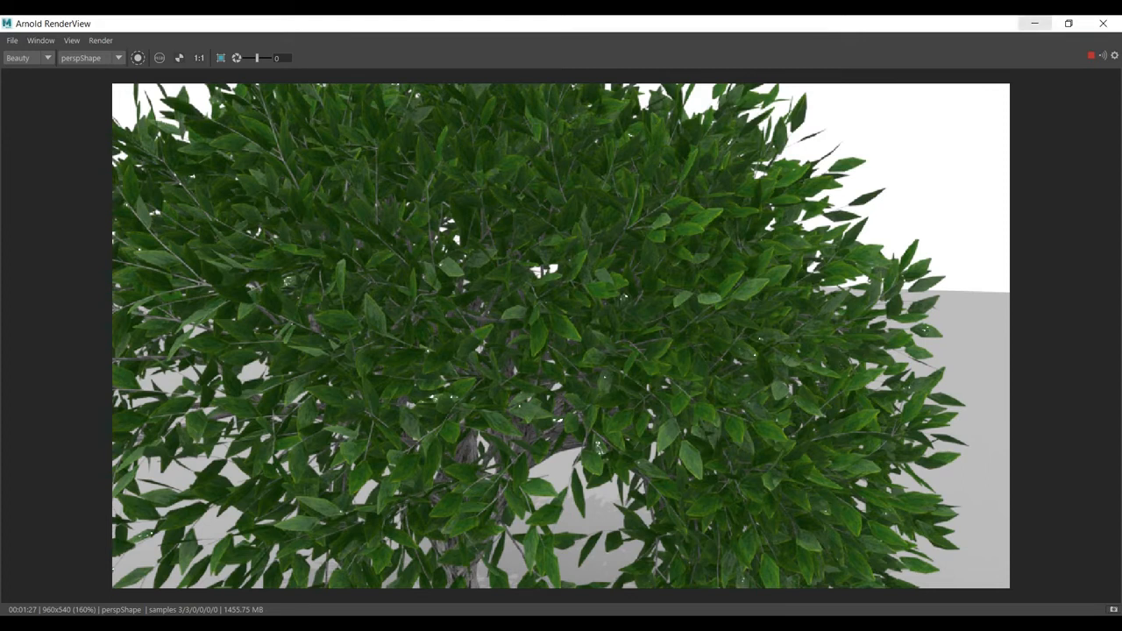
Frame the whole tree from farther away, re-render it in the Arnold RenderView with crop region mode switched on, and inspect the leaves.
click(1034, 24)
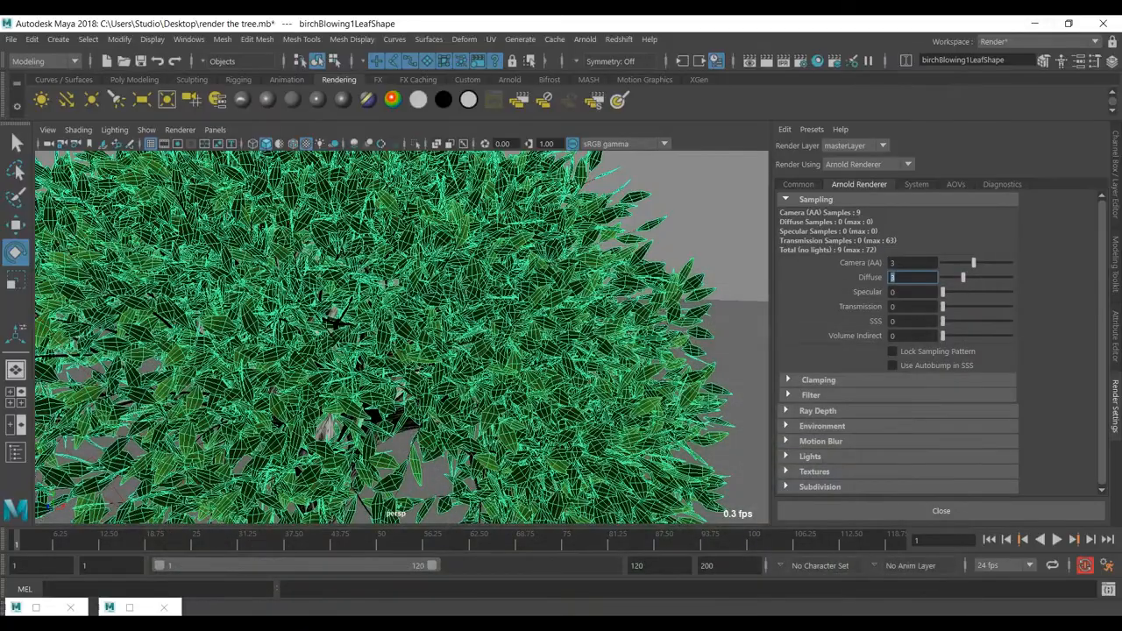
scroll(400, 383, down, 4)
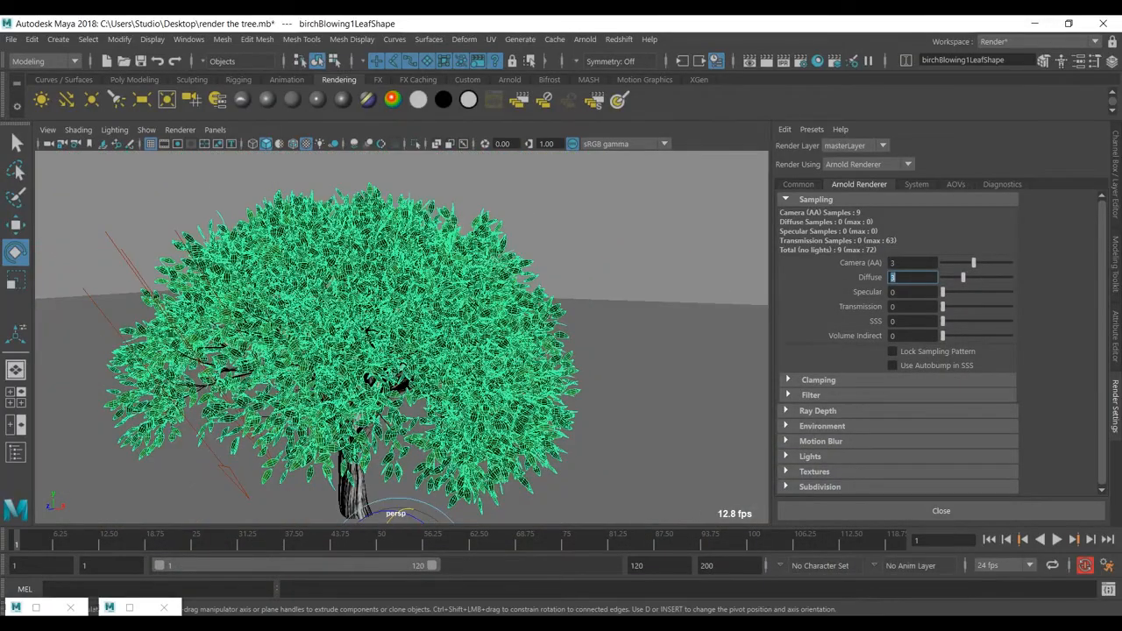
scroll(400, 384, down, 3)
scroll(400, 383, down, 3)
click(130, 608)
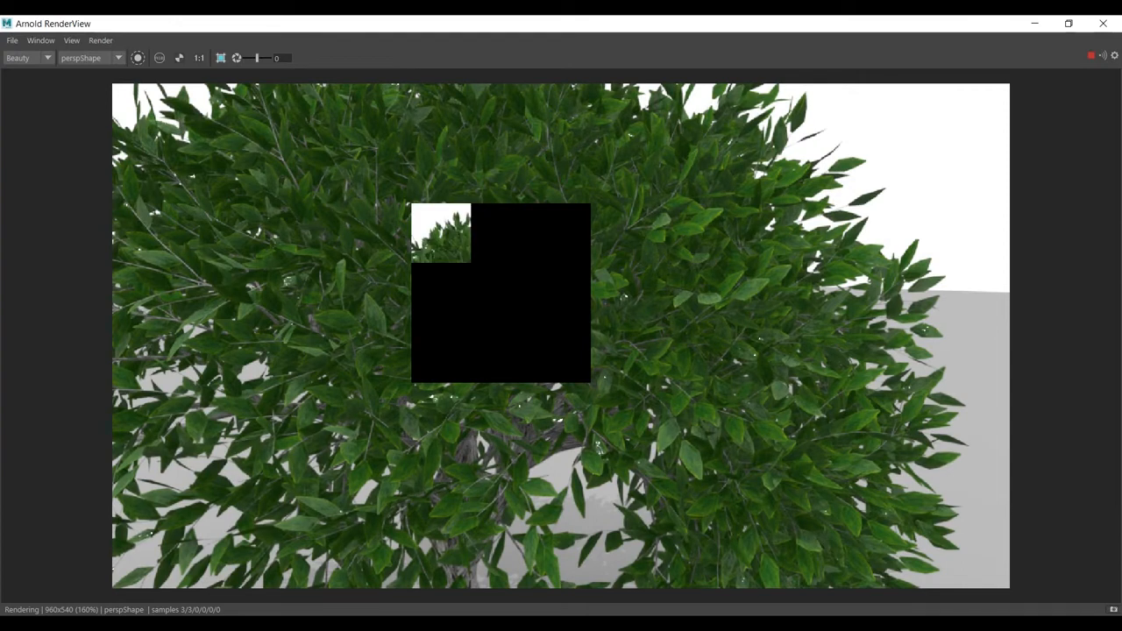
click(221, 57)
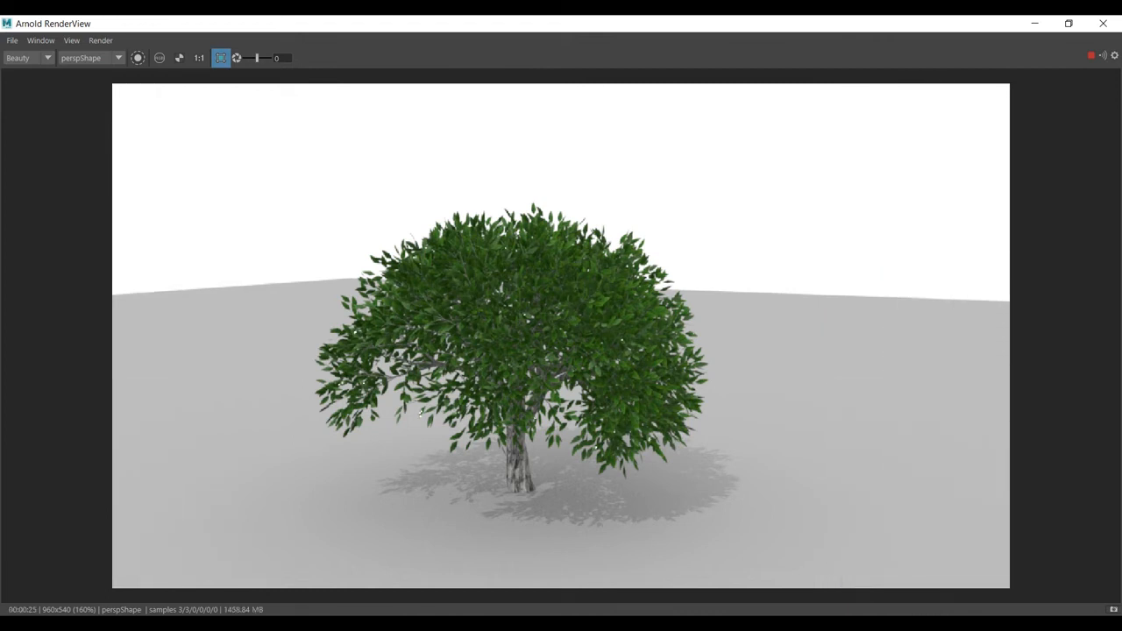
scroll(559, 349, up, 5)
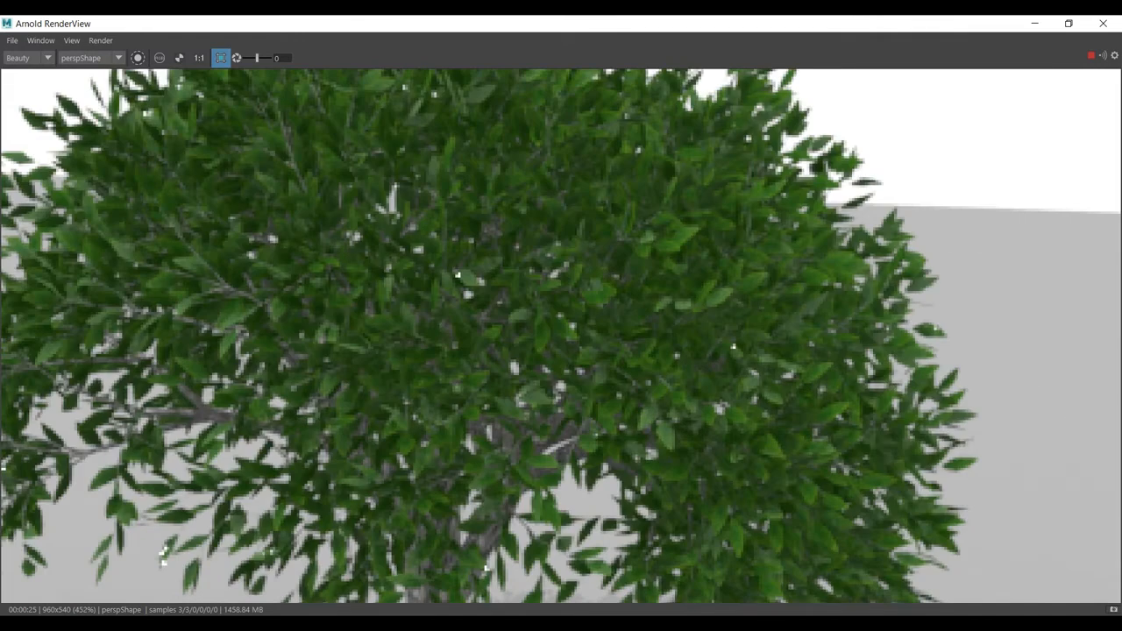
scroll(420, 412, down, 5)
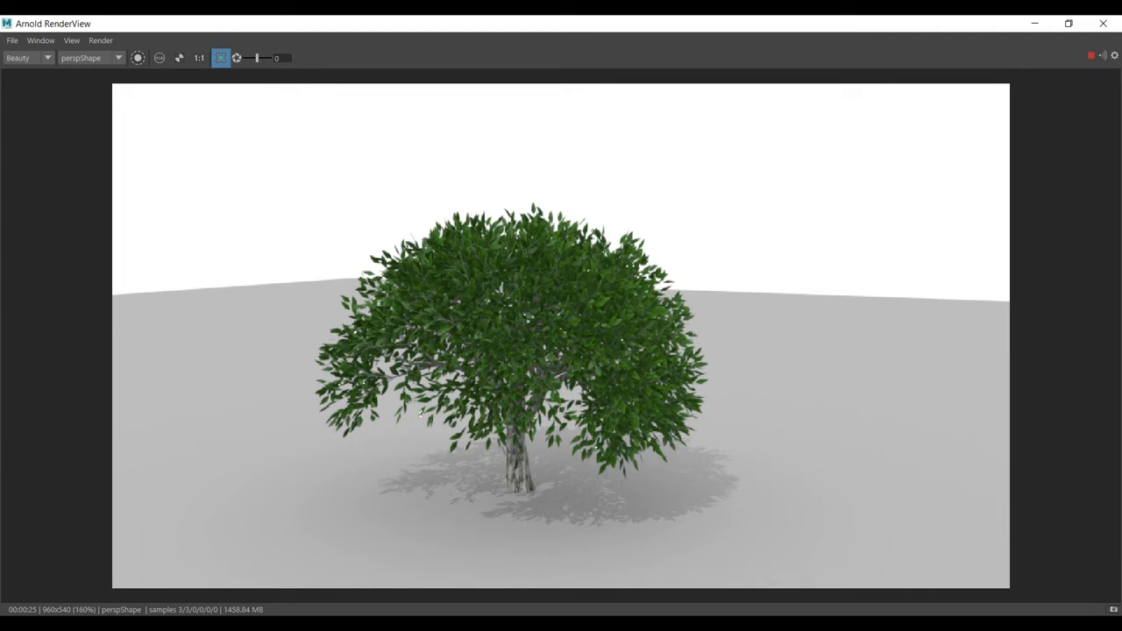
Open the Outliner and review the attributes of aiSkyDomeLight2, directionalLight1 and the tree's leaf mesh.
click(1035, 23)
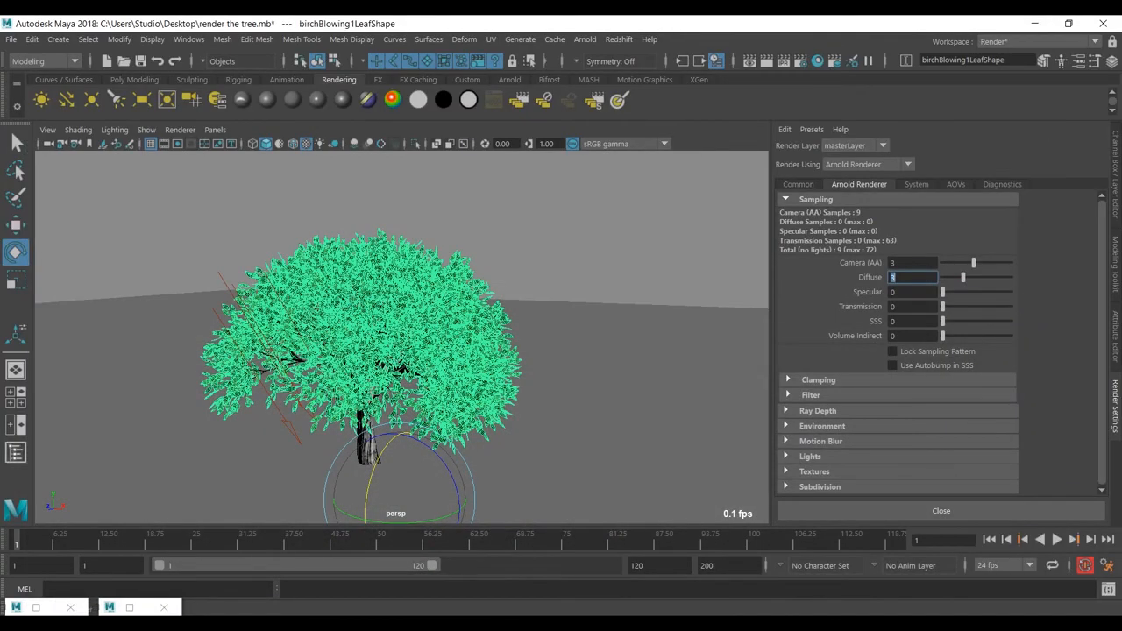
click(16, 452)
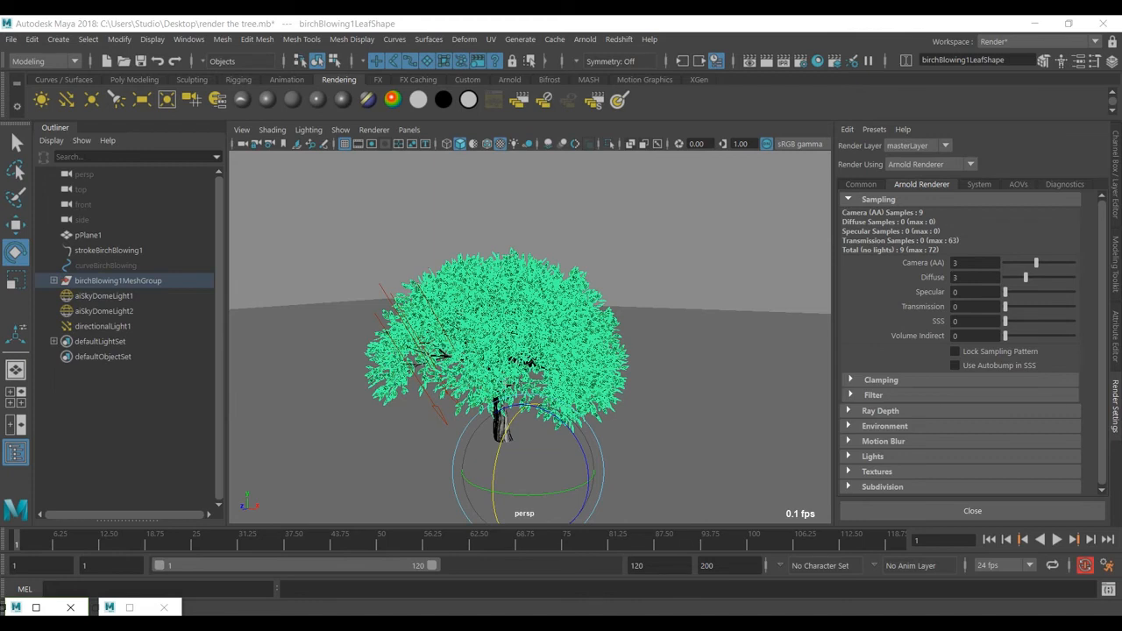
click(103, 311)
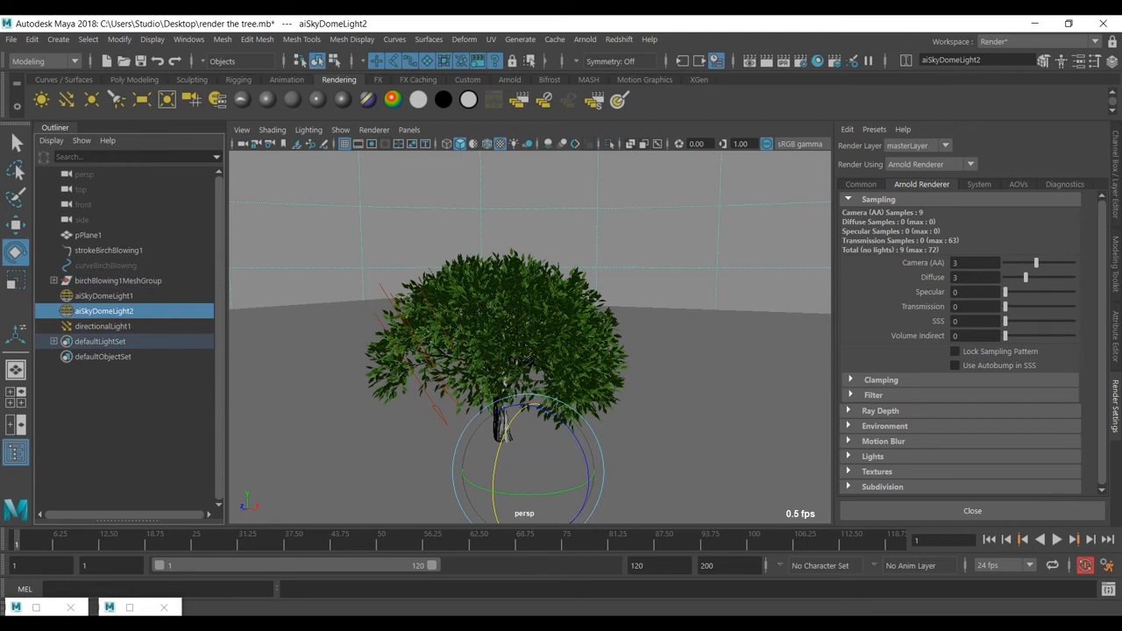
key(ctrl+a)
scroll(947, 363, down, 3)
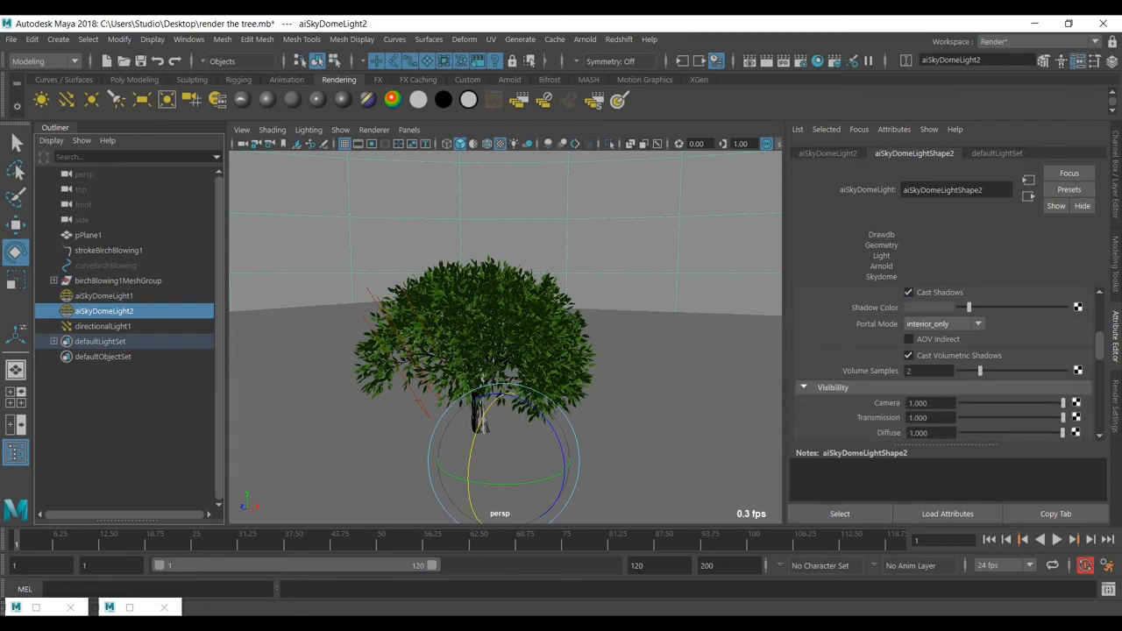
scroll(947, 364, up, 3)
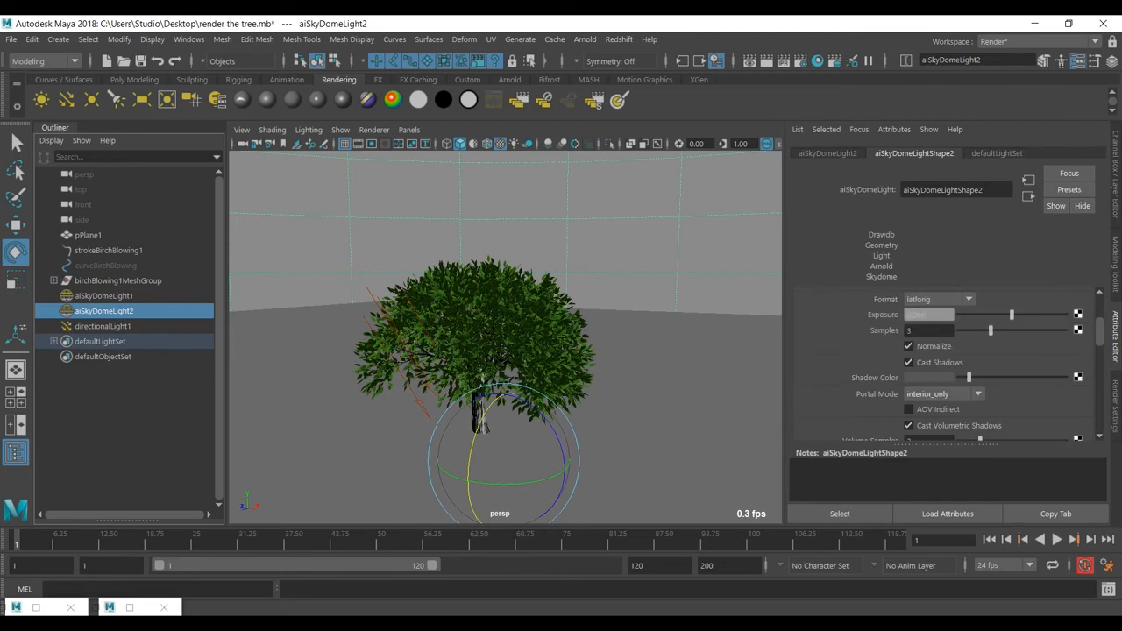
click(102, 327)
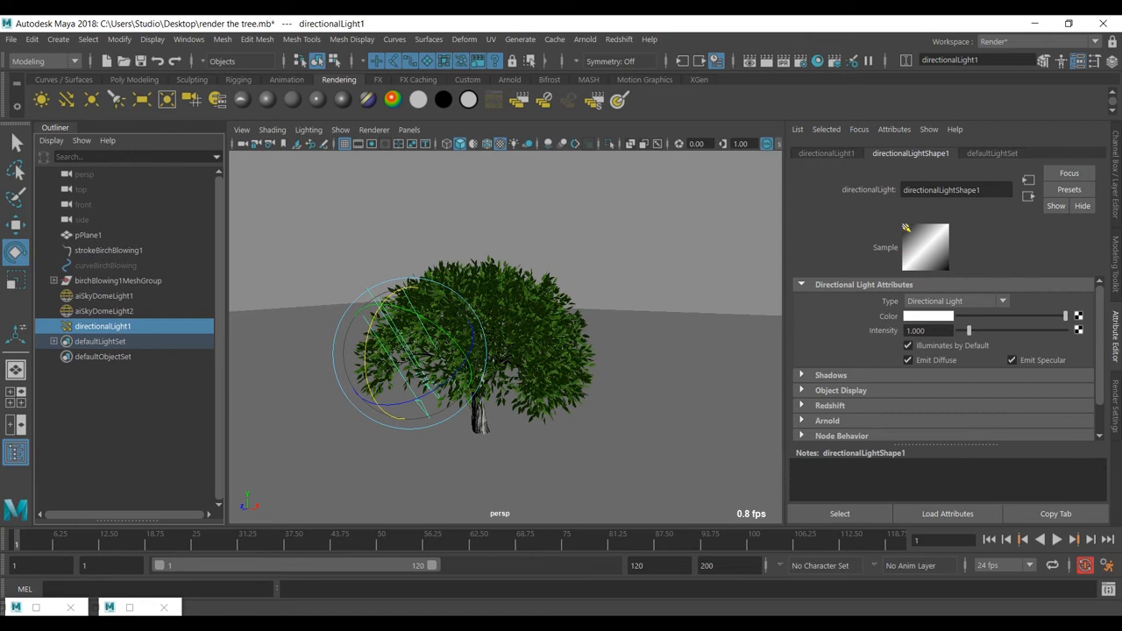
click(524, 326)
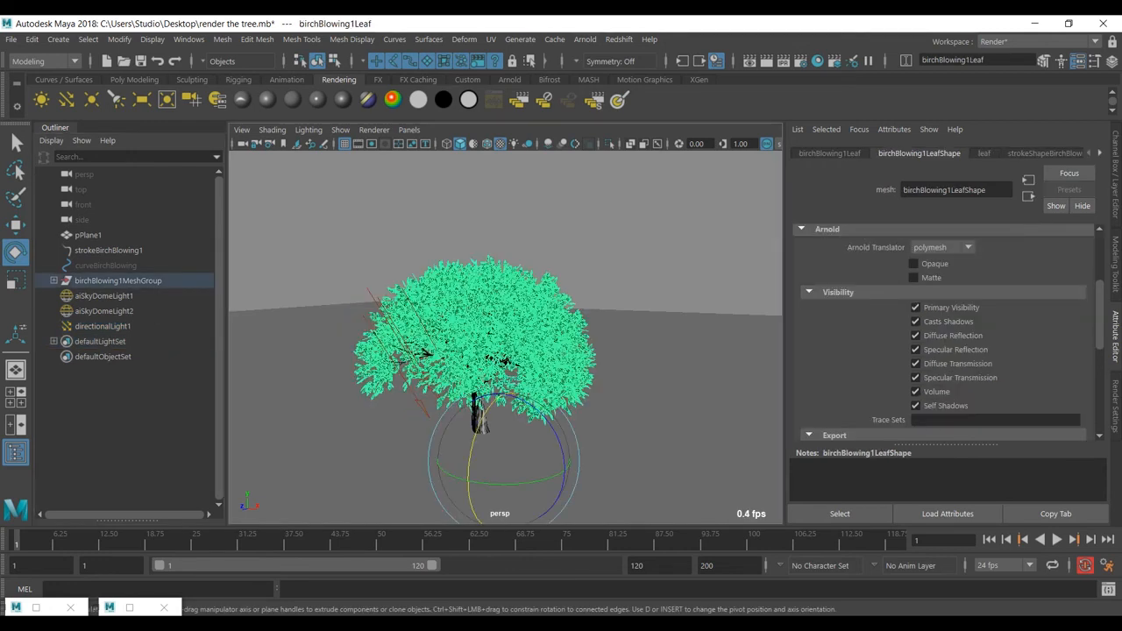